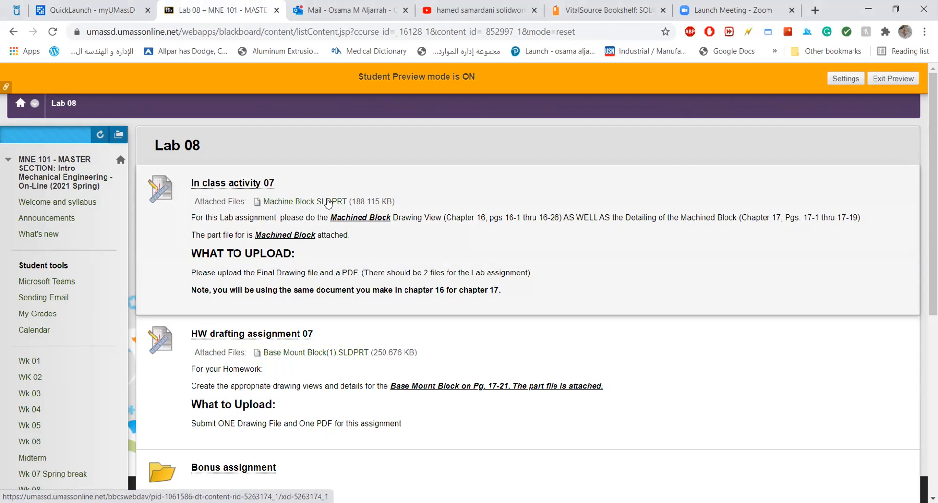
pyautogui.rightClick(328, 201)
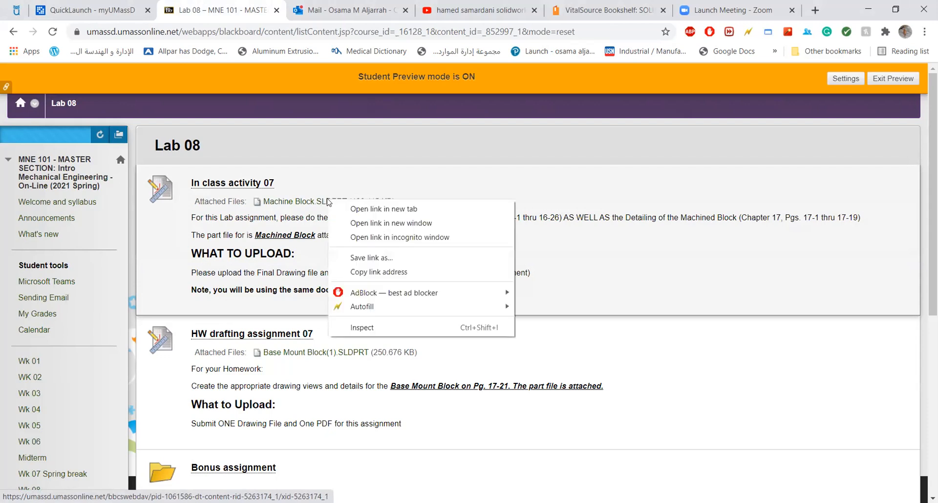
pyautogui.click(375, 258)
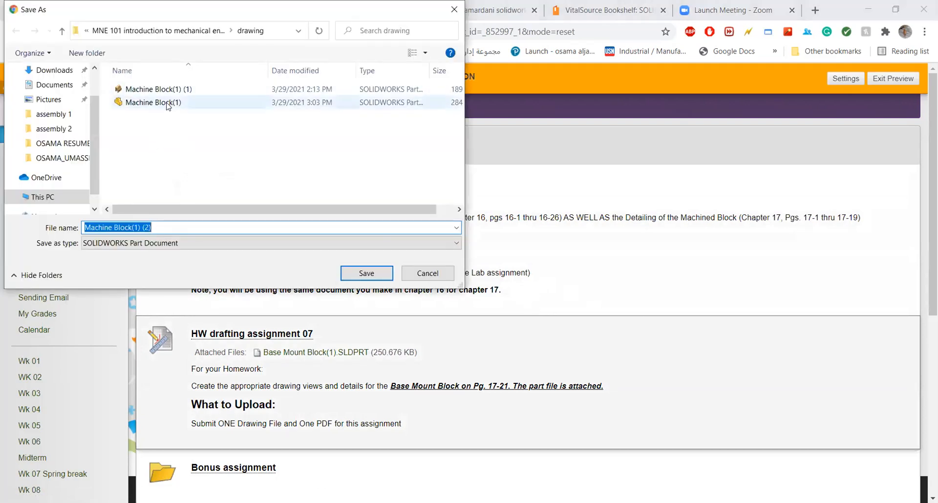
pyautogui.click(428, 273)
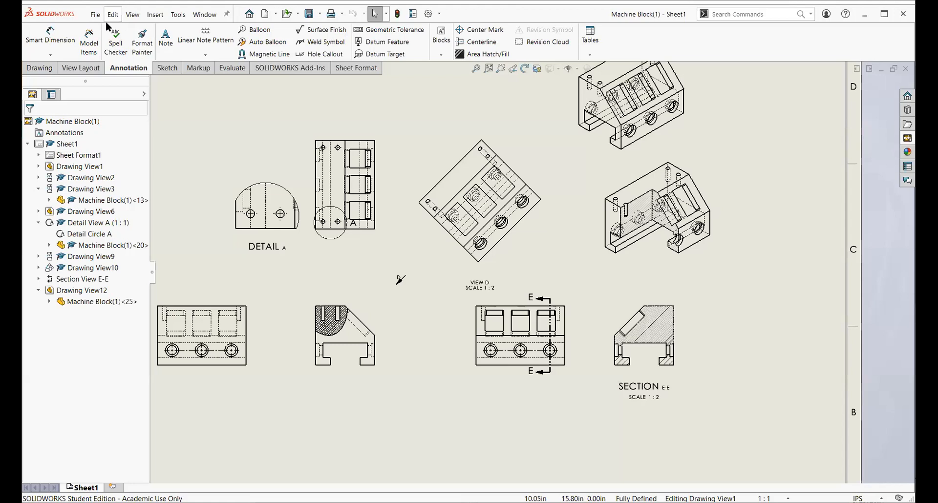
# Create a new blank part document.
pyautogui.click(96, 15)
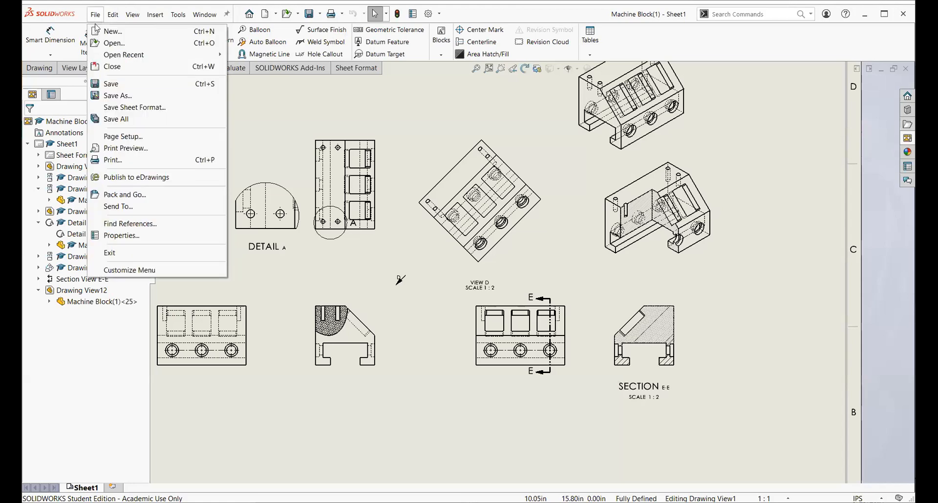
pyautogui.click(100, 30)
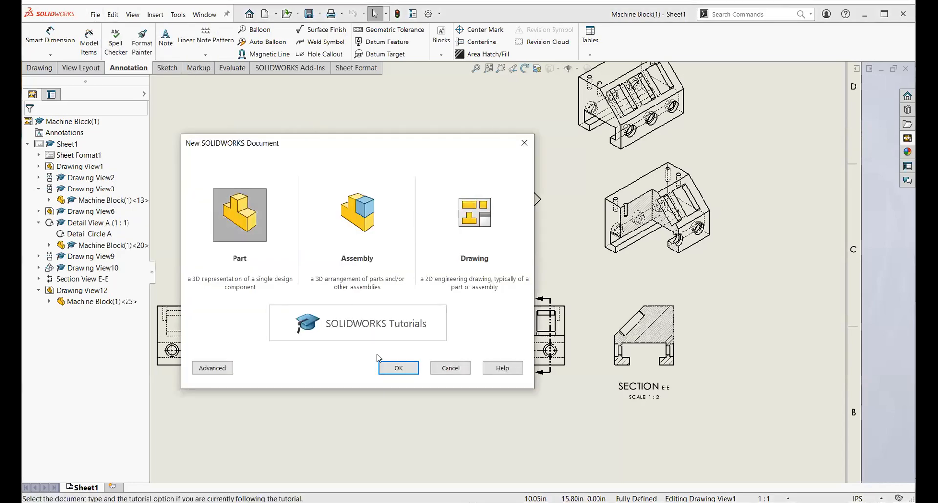
pyautogui.click(398, 368)
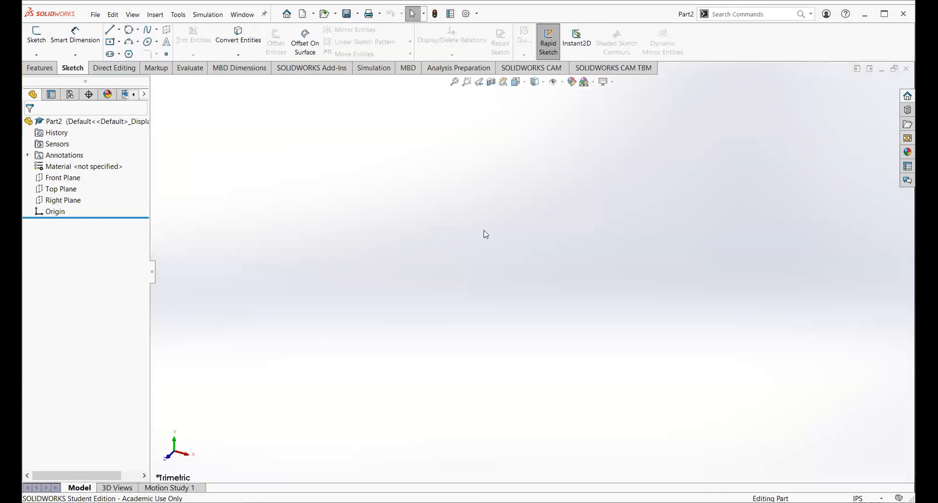
# Open the part file Machine Block(1) (1) from the drawing folder and inspect it from several sides.
pyautogui.click(95, 15)
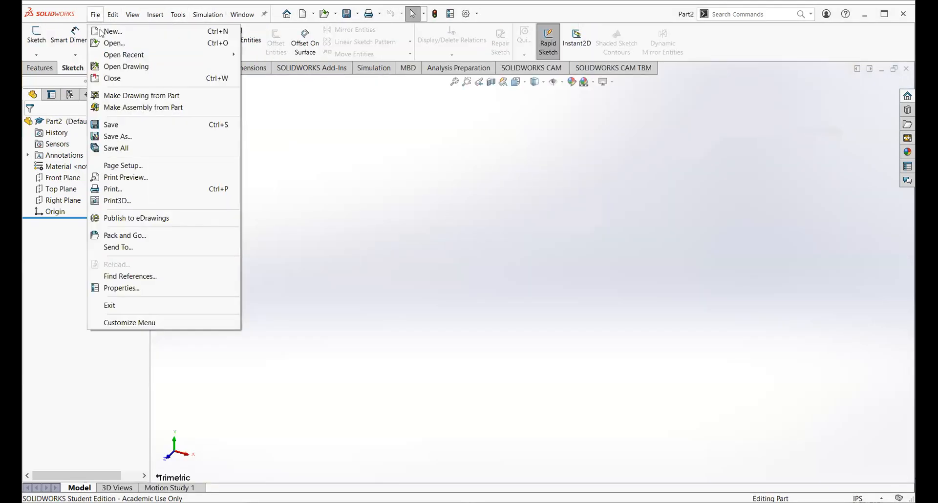
pyautogui.click(112, 43)
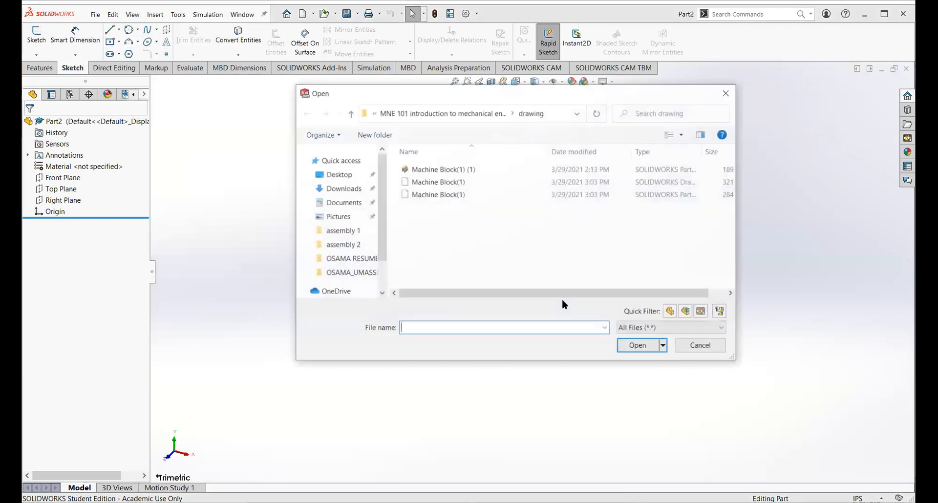
pyautogui.doubleClick(442, 170)
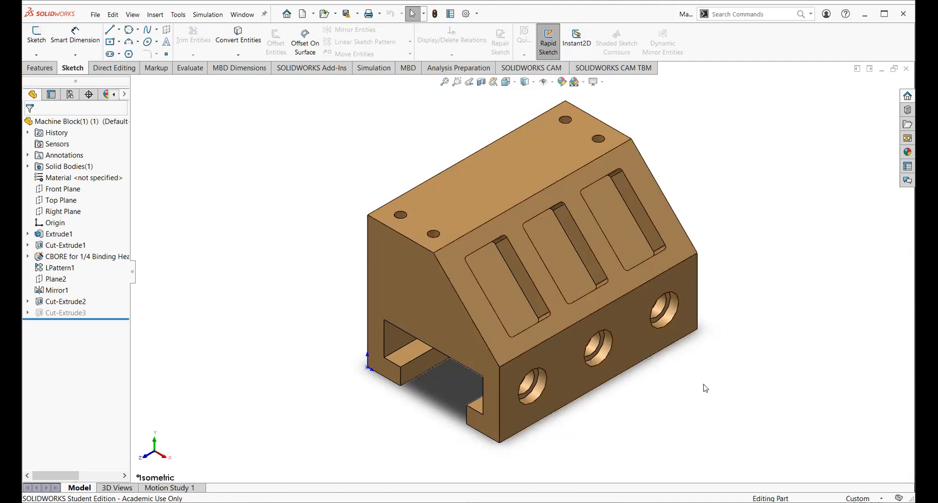
pyautogui.moveTo(676, 383); pyautogui.dragTo(750, 312, button='middle')
pyautogui.moveTo(732, 347); pyautogui.dragTo(863, 343, button='middle')
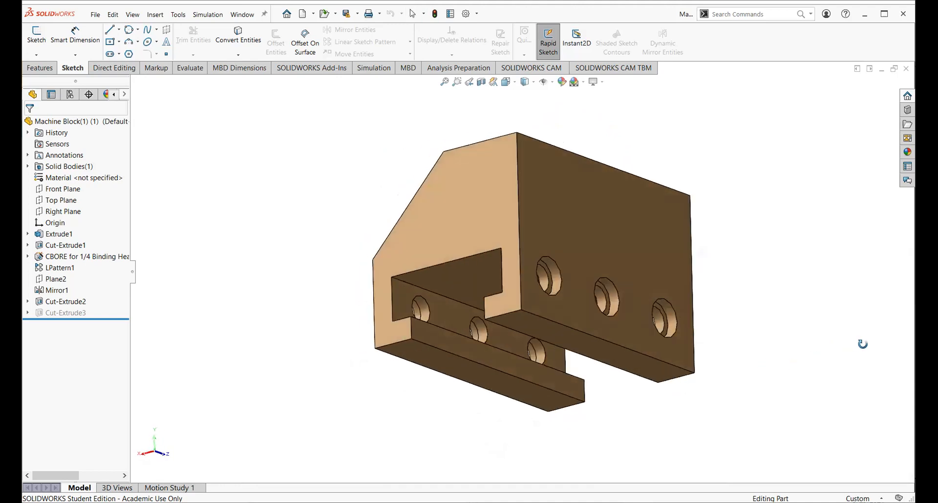
pyautogui.moveTo(752, 331); pyautogui.dragTo(758, 359, button='middle')
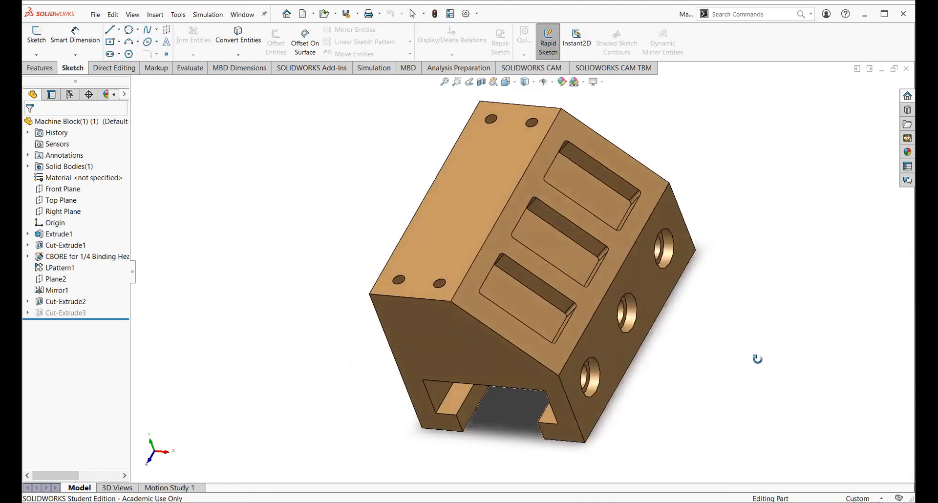
pyautogui.click(95, 14)
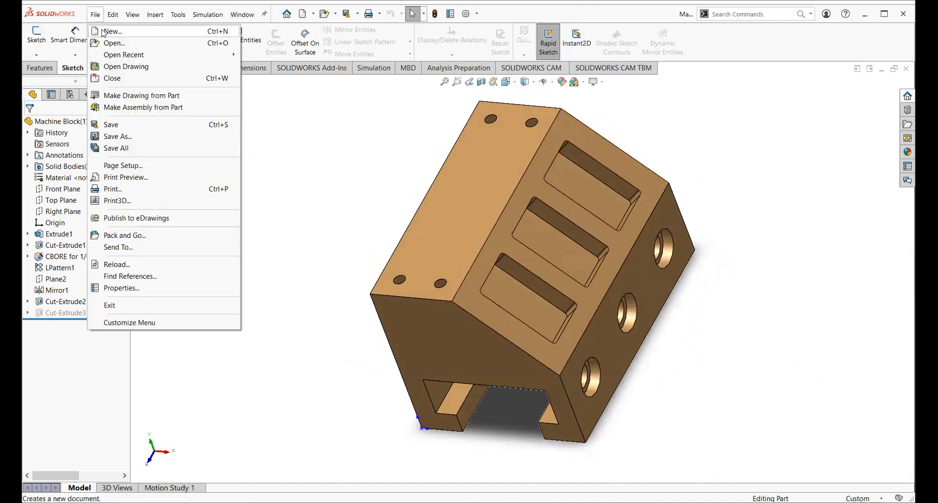
pyautogui.click(104, 31)
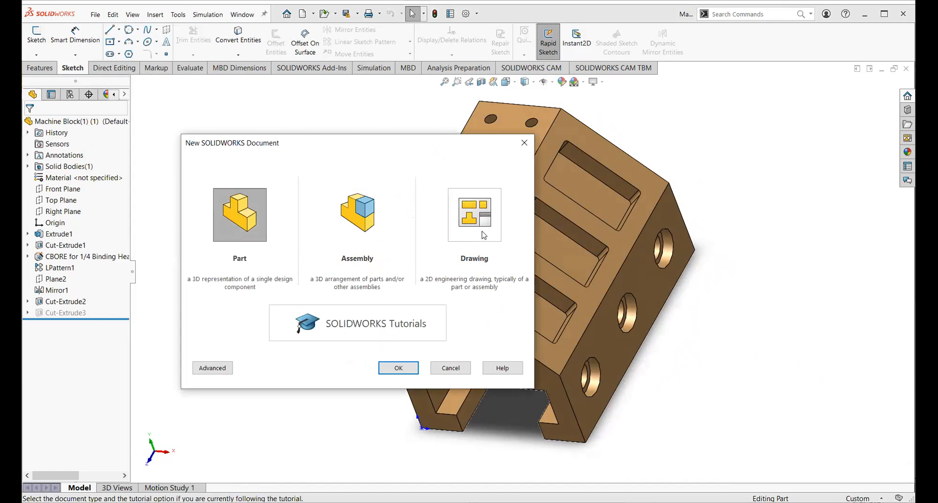
pyautogui.click(450, 368)
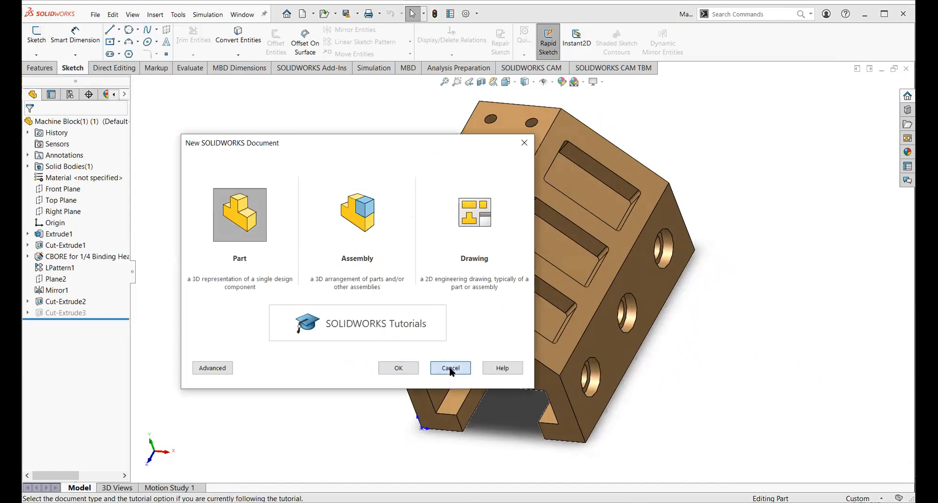
# Make a drawing from the machine block part on a standard D (ANSI) Landscape sheet with the sheet format displayed.
pyautogui.click(96, 14)
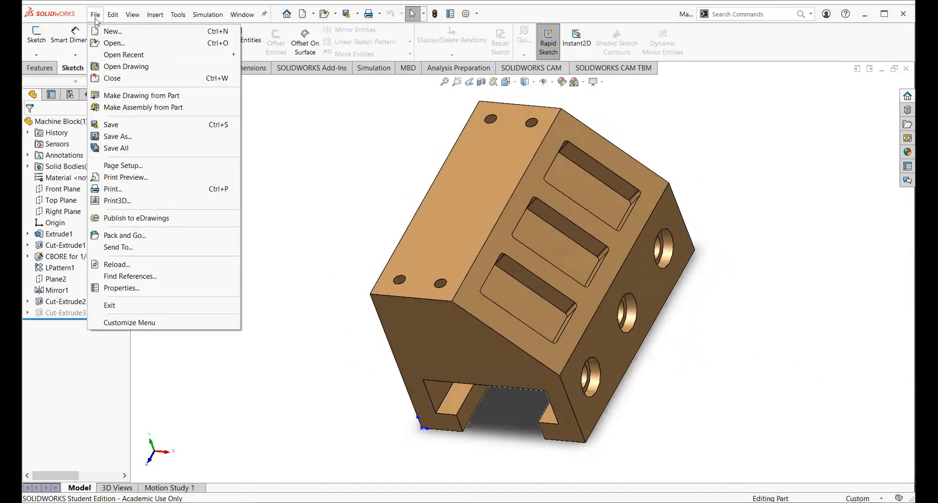
pyautogui.click(145, 100)
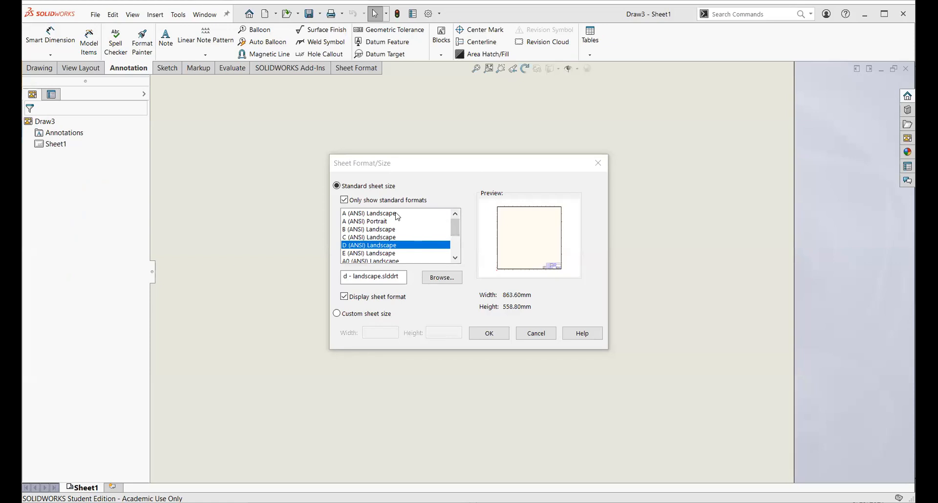
pyautogui.click(401, 215)
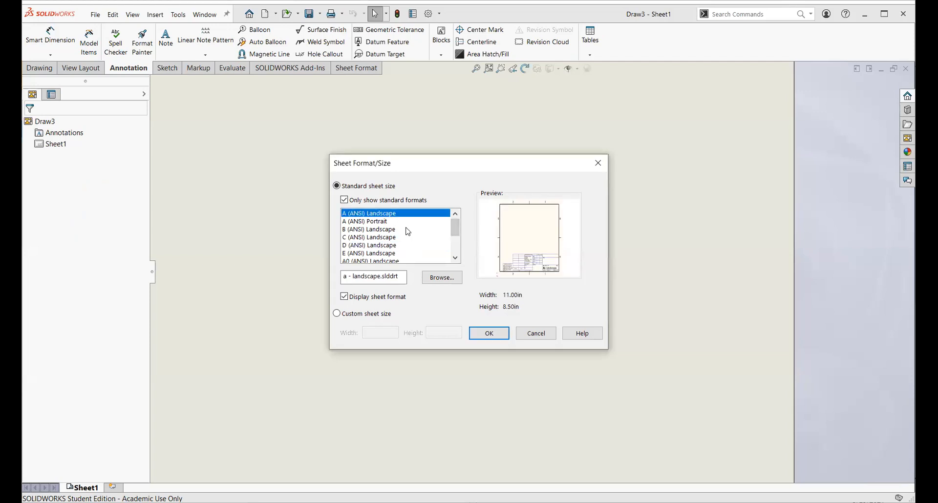
pyautogui.scroll(-2, 417, 234)
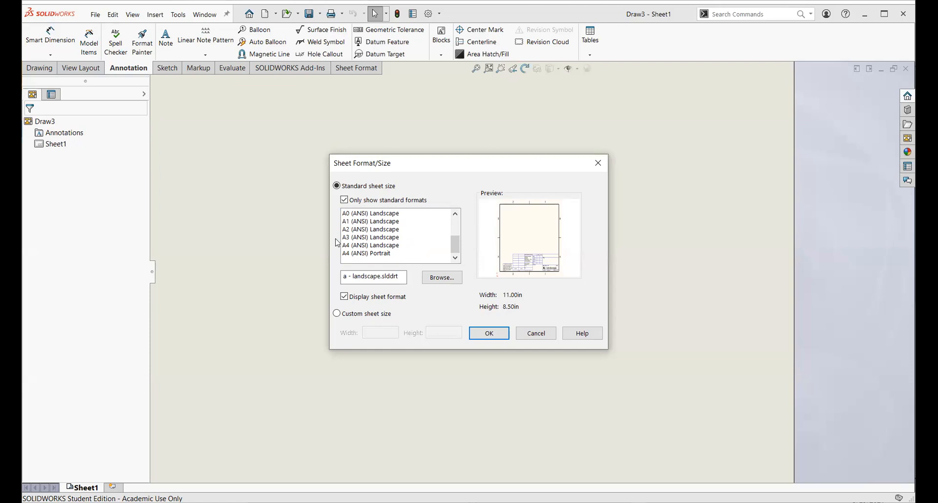
pyautogui.scroll(2, 420, 252)
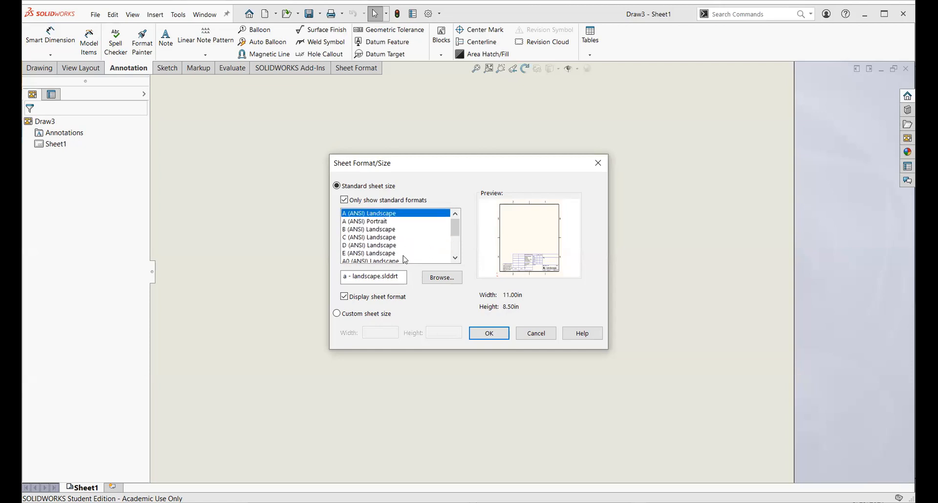
pyautogui.click(352, 245)
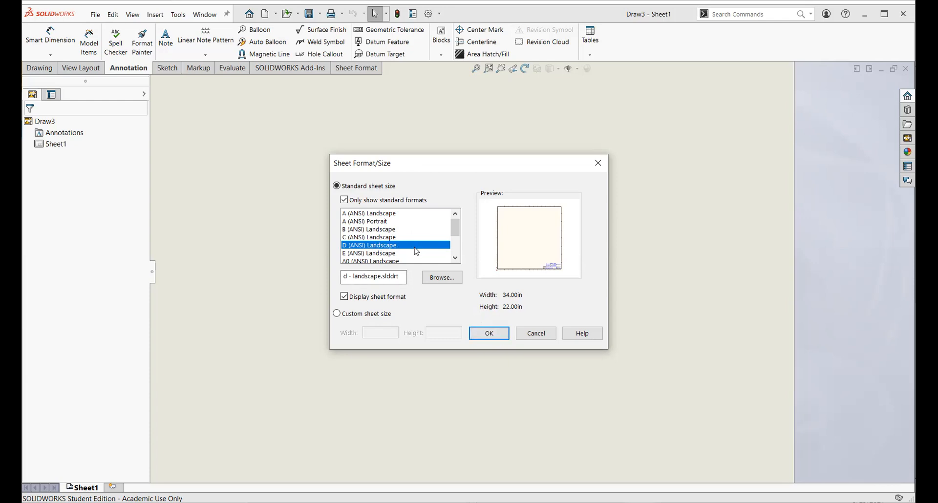
pyautogui.click(489, 333)
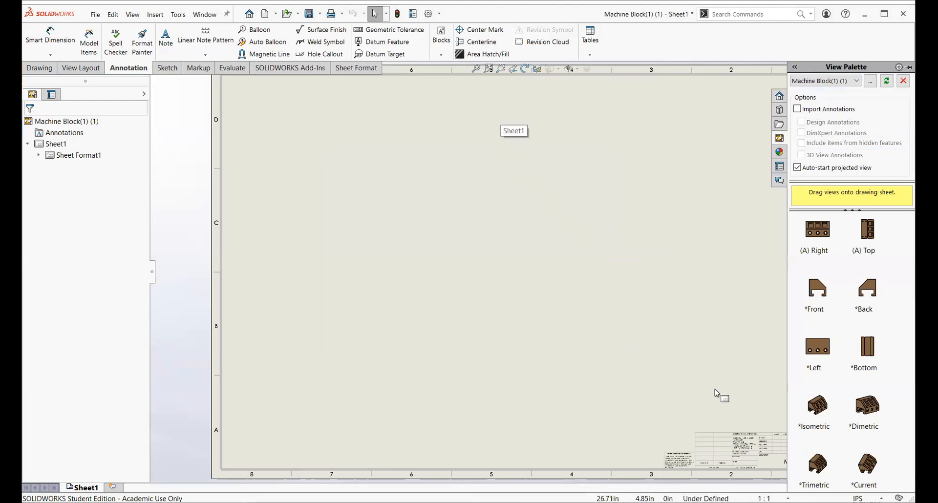
# Start editing the drawing's sheet format at its title block.
pyautogui.press('f')
pyautogui.scroll(1, 699, 380)
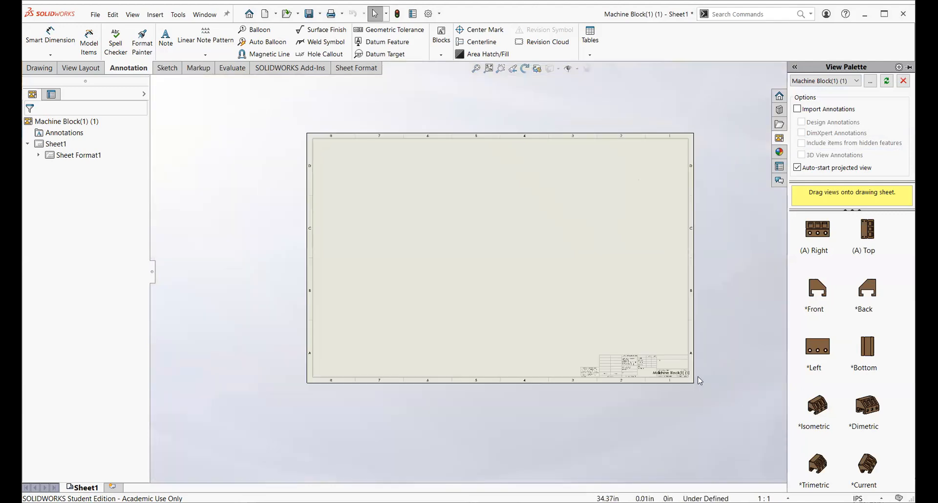
pyautogui.scroll(-2, 692, 380)
pyautogui.scroll(-3, 454, 186)
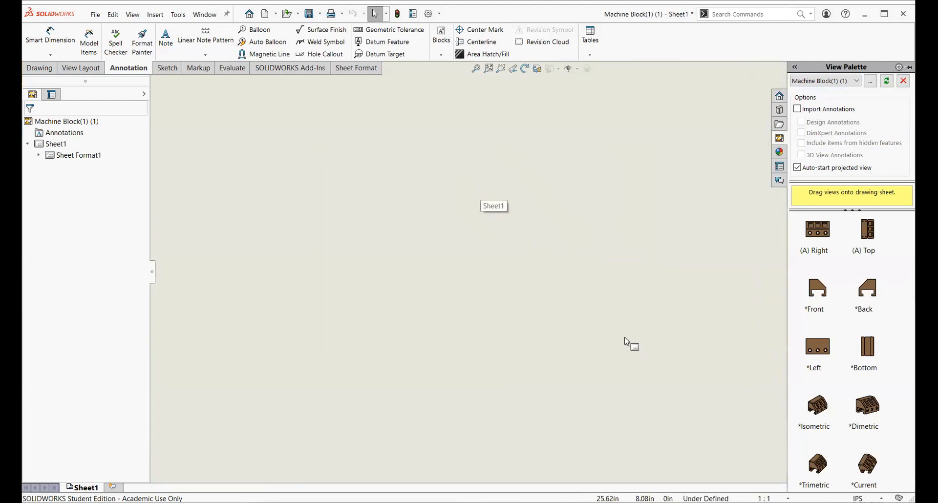
pyautogui.press('f')
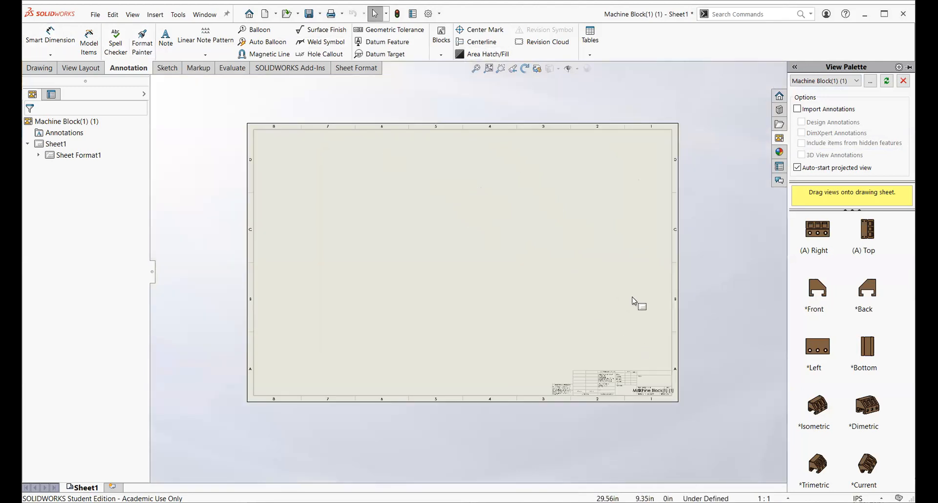
pyautogui.scroll(-2, 666, 398)
pyautogui.scroll(-3, 600, 344)
pyautogui.scroll(-4, 599, 342)
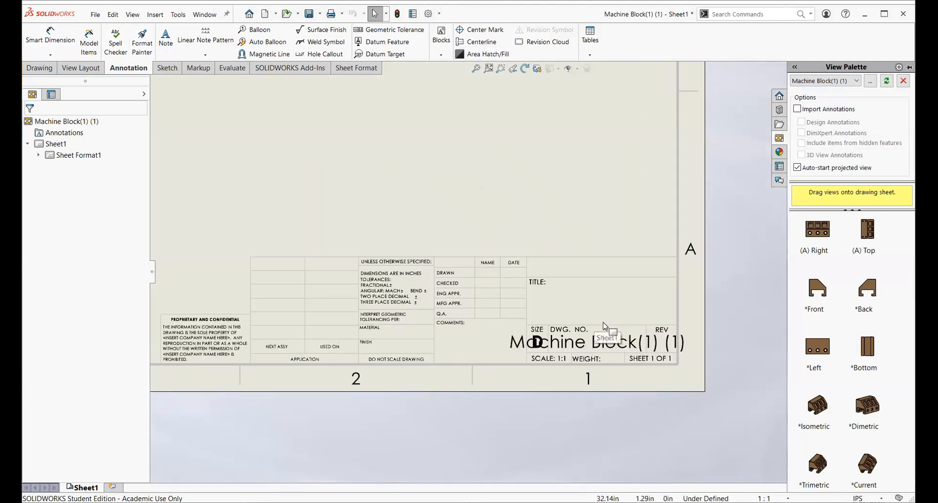
pyautogui.rightClick(562, 168)
pyautogui.click(615, 238)
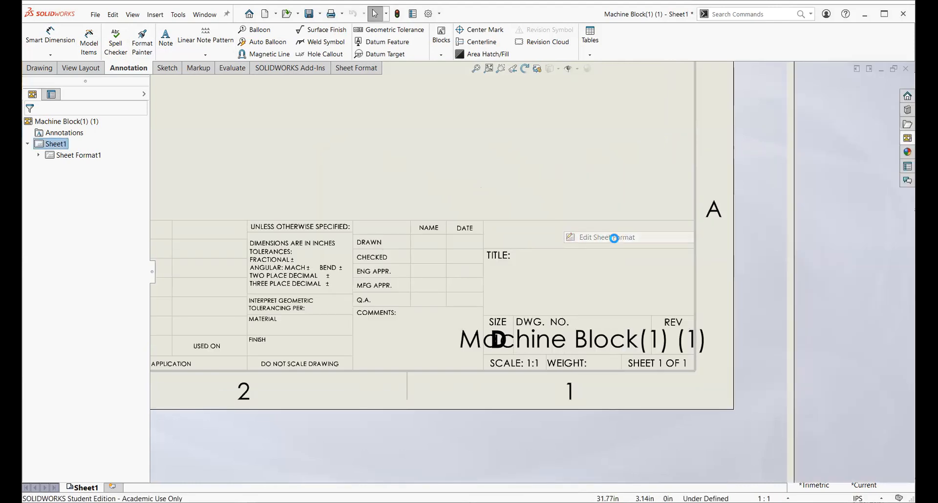
# Enter the drafter's first name in the empty title block cell above the TITLE field.
pyautogui.click(595, 243)
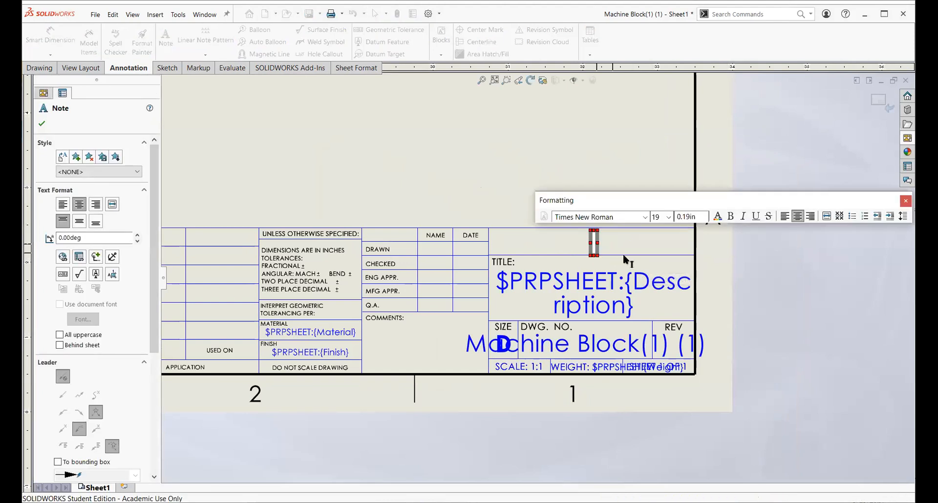
pyautogui.write('OSAMA')
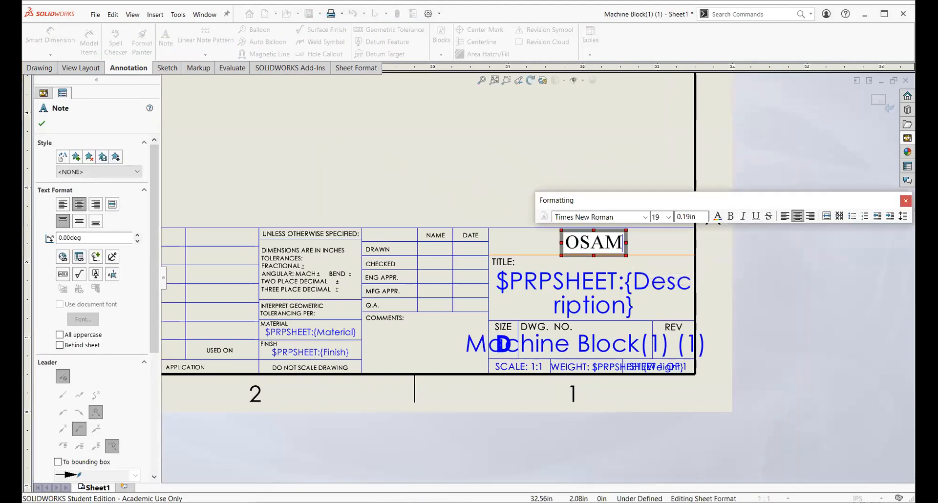
pyautogui.press('Escape')
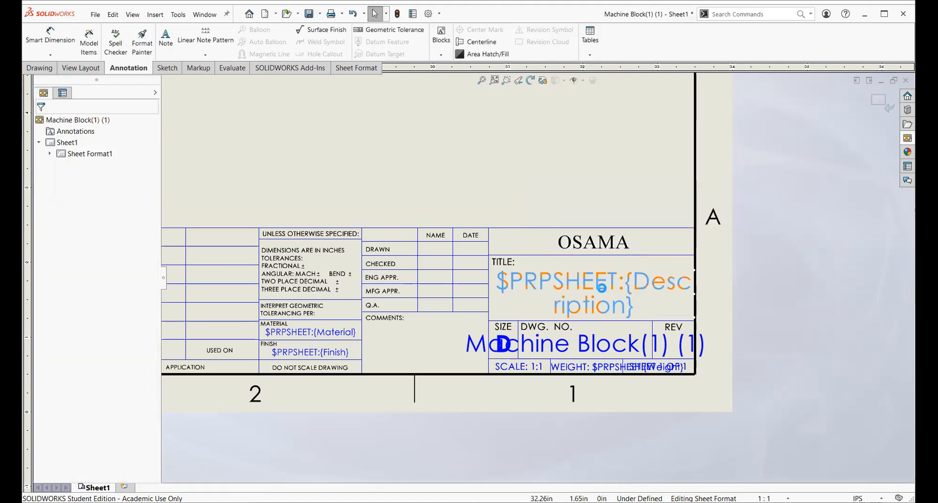
# Replace the description placeholder in the title block's TITLE field with "LAB 8 machine block".
pyautogui.doubleClick(602, 288)
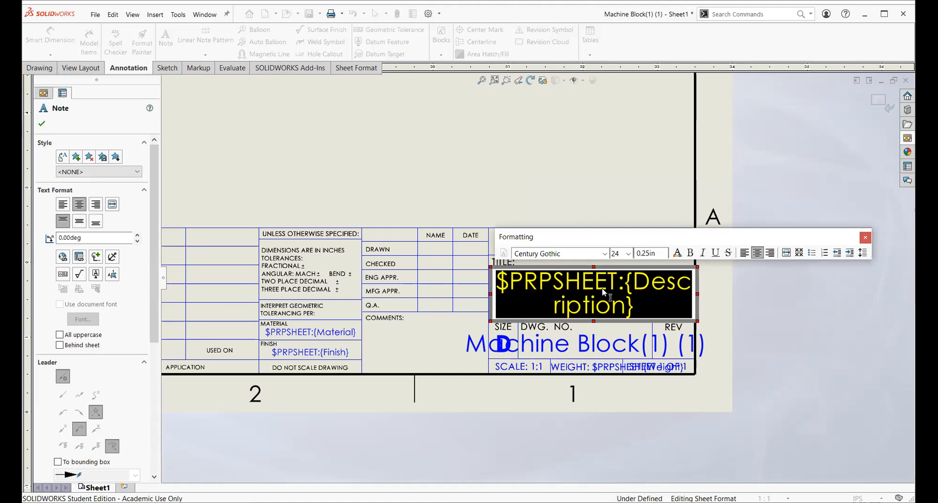
pyautogui.write('LA')
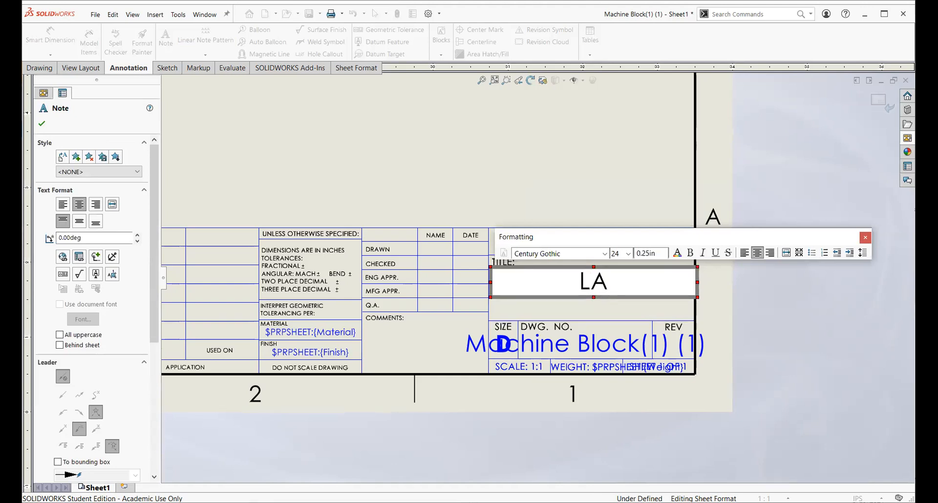
pyautogui.write('B 8')
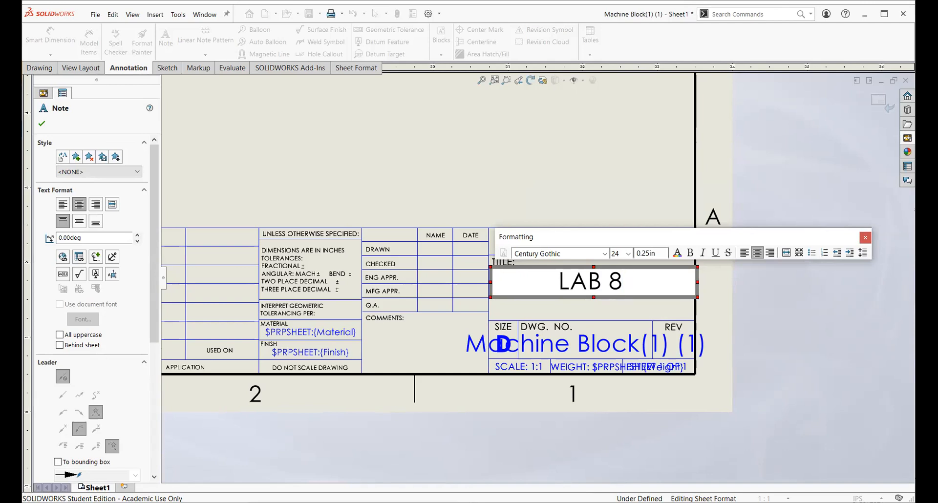
pyautogui.write('m')
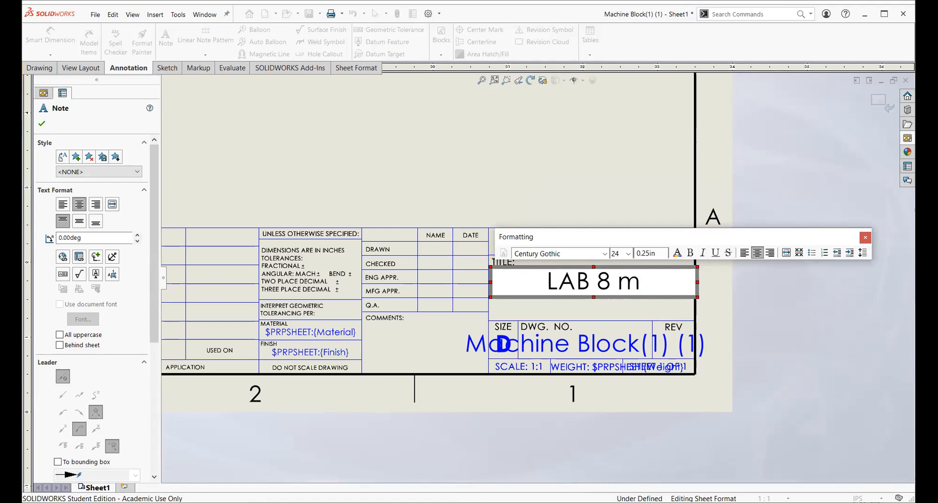
pyautogui.write('ach')
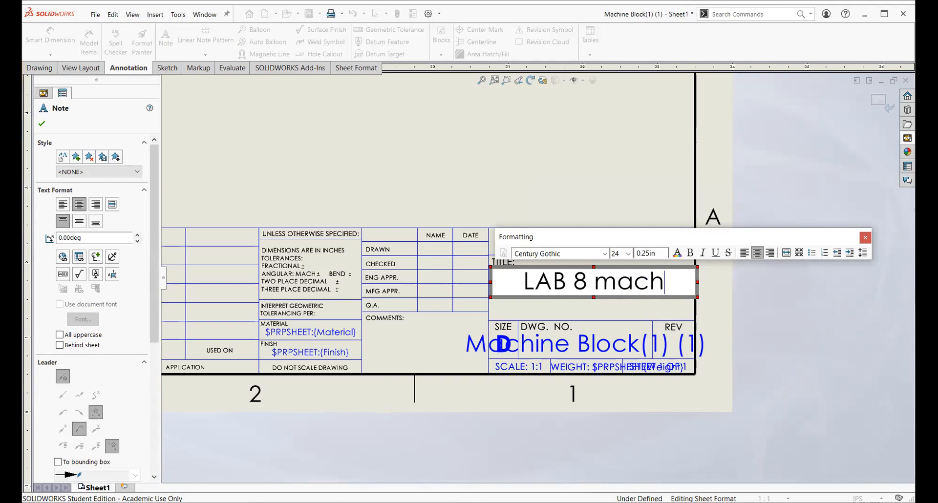
pyautogui.write('ine block')
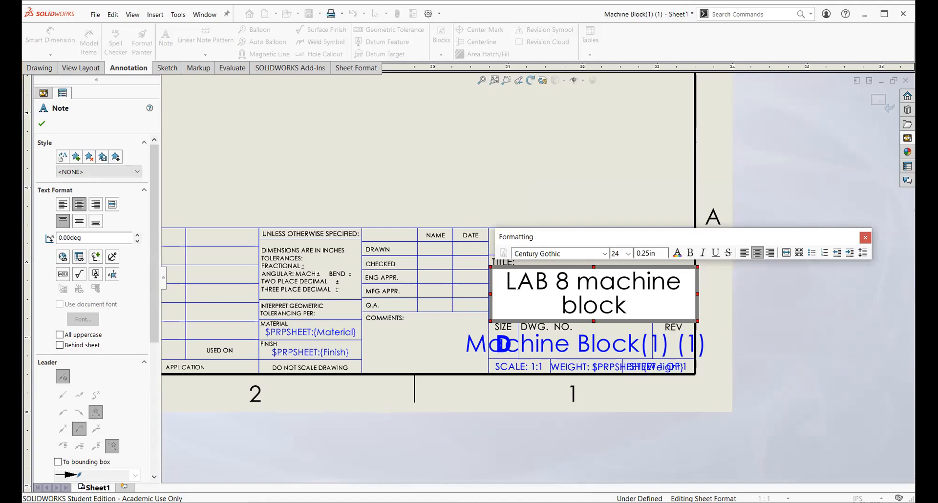
# Replace the file name in the title block's DWG. NO. field with "AL-01-875-01".
pyautogui.click(570, 341)
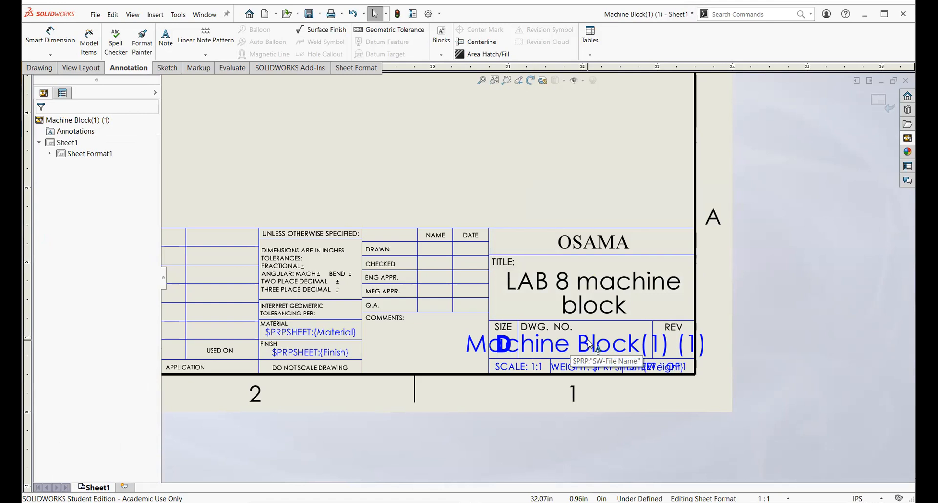
pyautogui.click(593, 346)
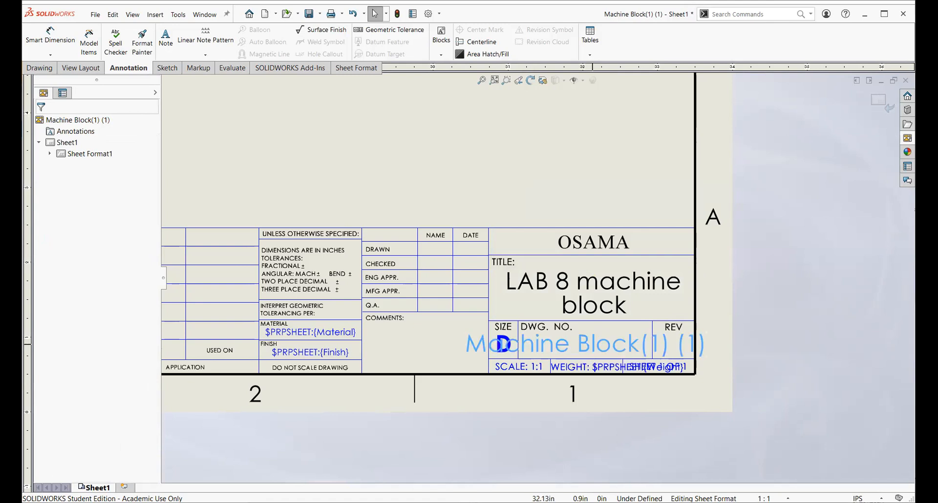
pyautogui.doubleClick(594, 348)
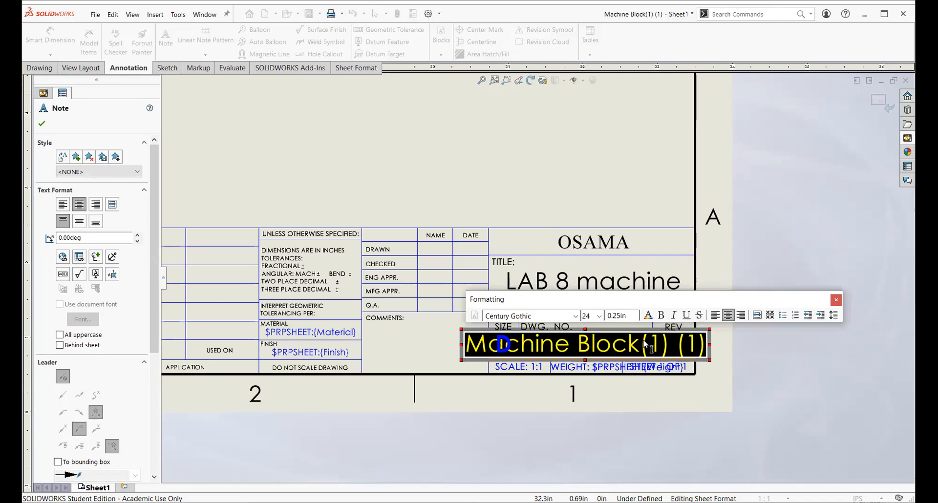
pyautogui.write('AL')
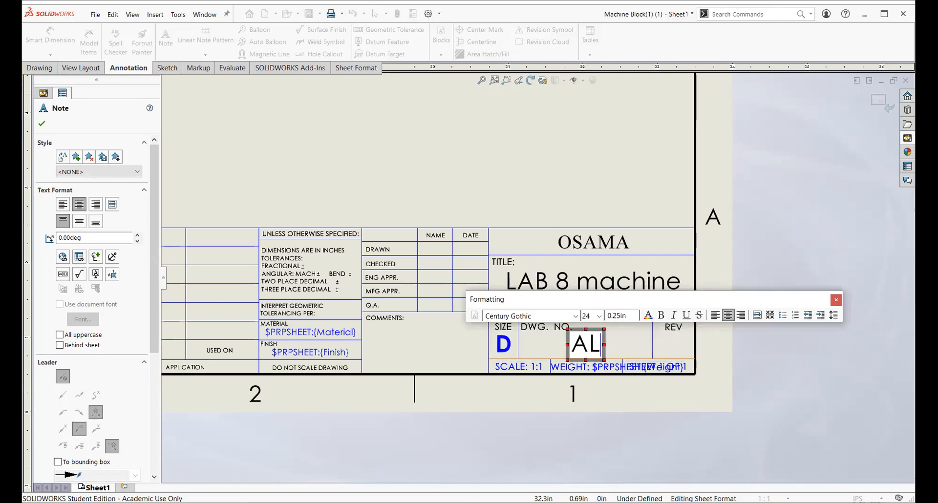
pyautogui.write('-')
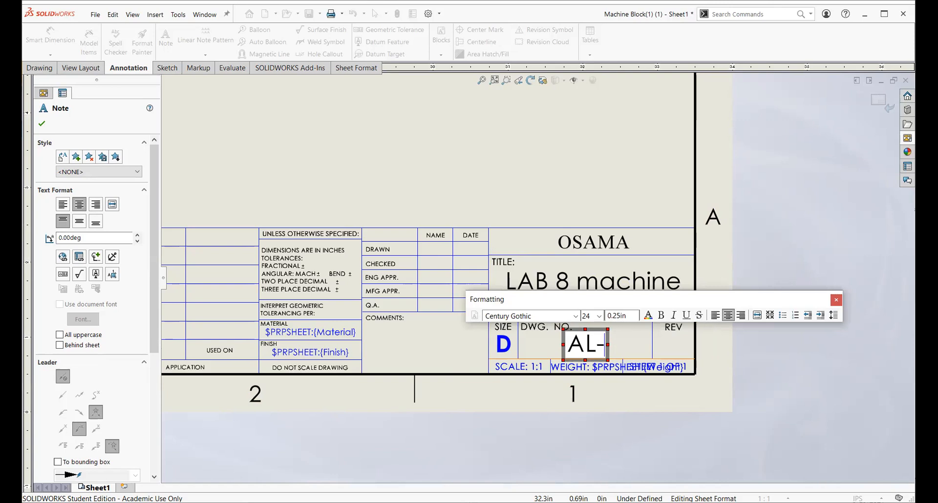
pyautogui.write('01')
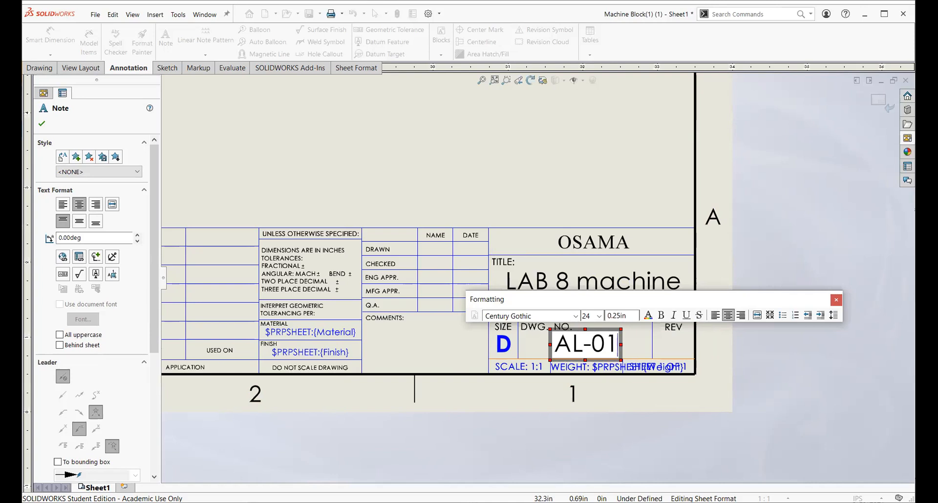
pyautogui.write('-')
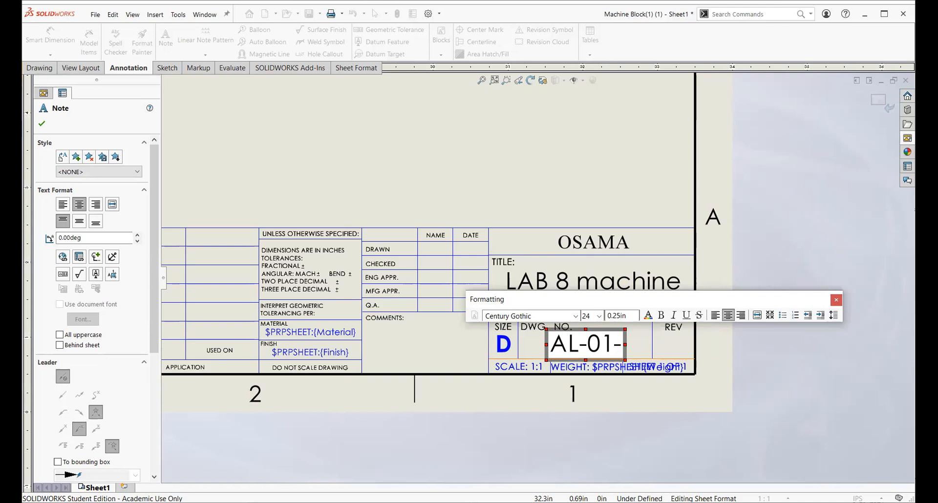
pyautogui.write('875')
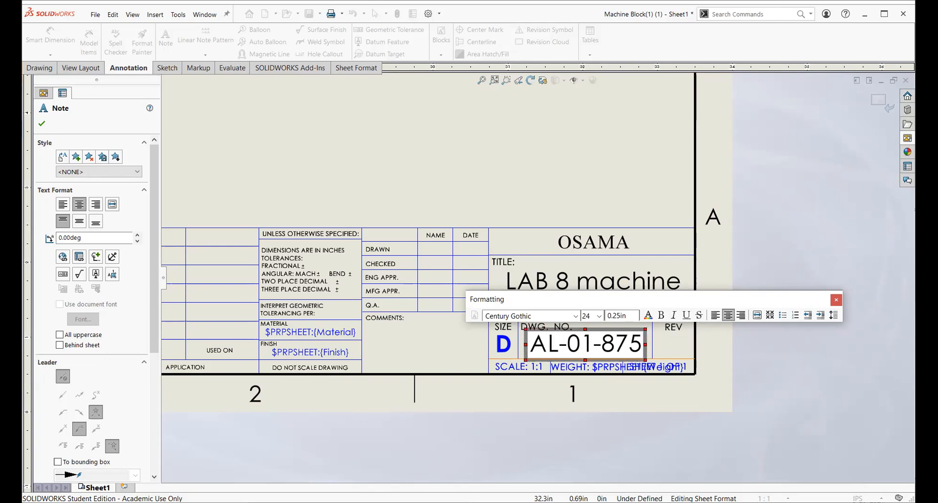
pyautogui.write('-01')
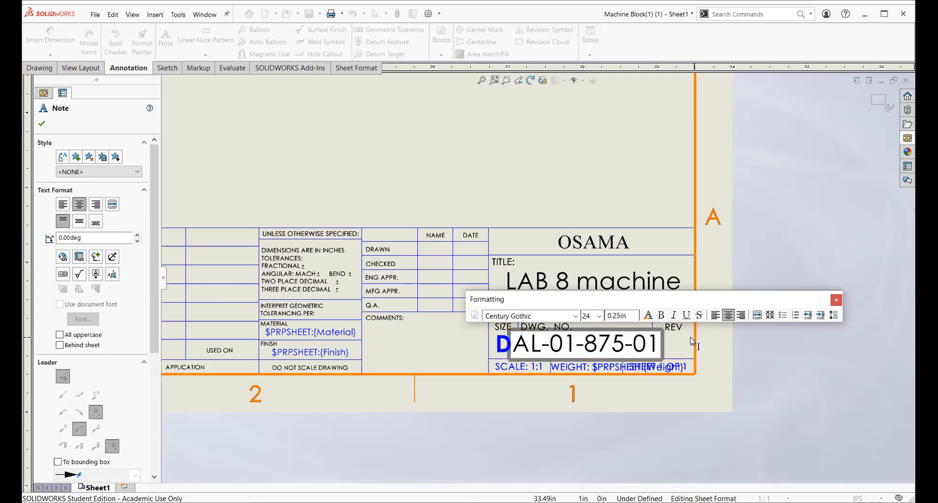
pyautogui.click(678, 349)
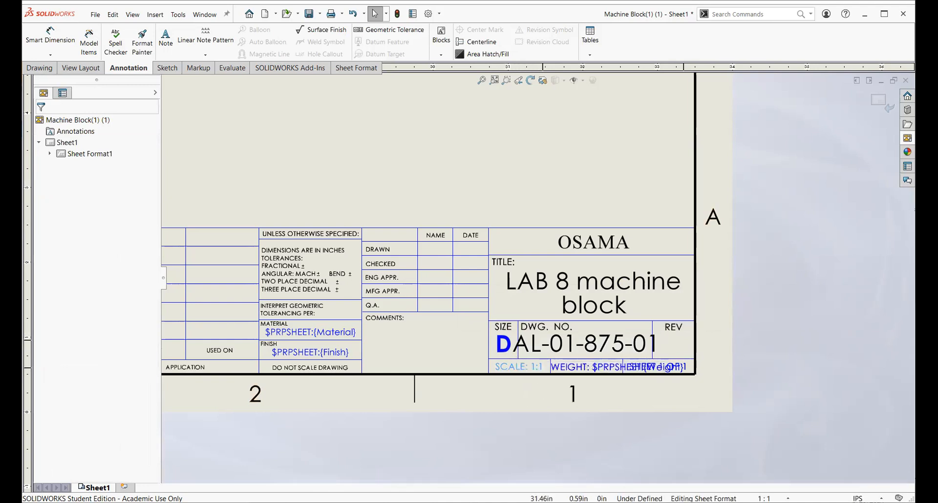
# Change the scale note in the title block to read "SCALE: 1:2".
pyautogui.doubleClick(541, 367)
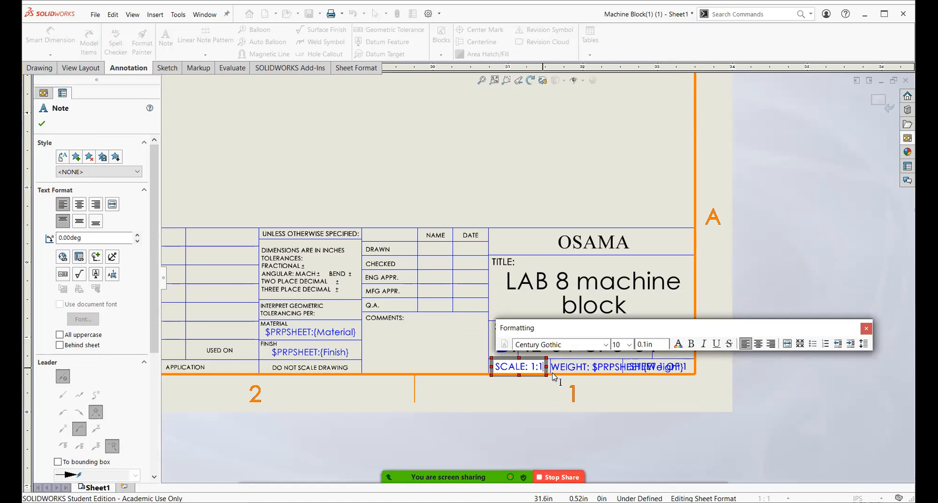
pyautogui.press('BackSpace')
pyautogui.press('BackSpace')
pyautogui.press('BackSpace')
pyautogui.write('1:2')
pyautogui.press('Return')
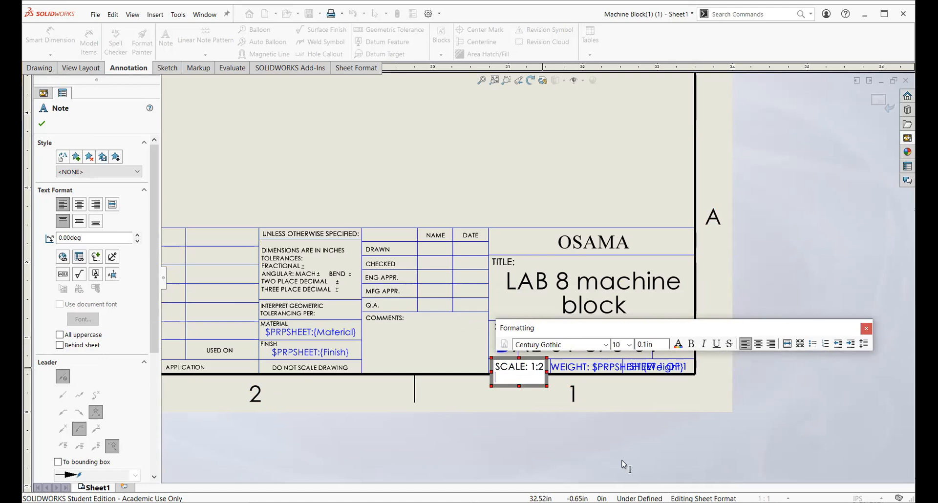
pyautogui.click(402, 356)
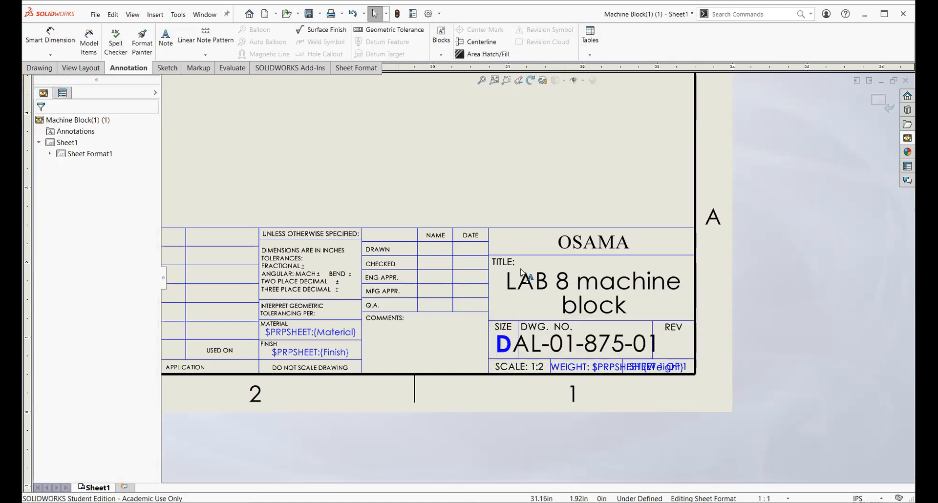
# Reduce the drawing number text in the title block to font size 20.
pyautogui.scroll(-1, 517, 267)
pyautogui.scroll(4, 559, 356)
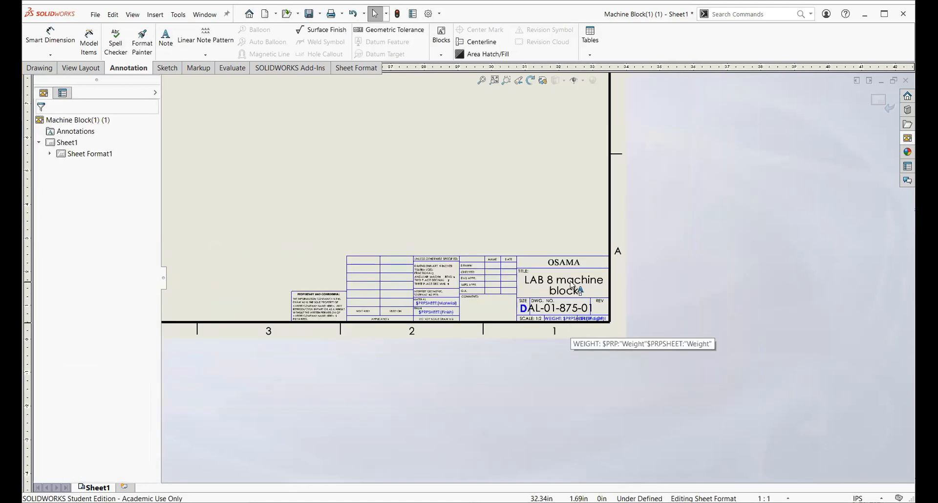
pyautogui.scroll(1, 580, 288)
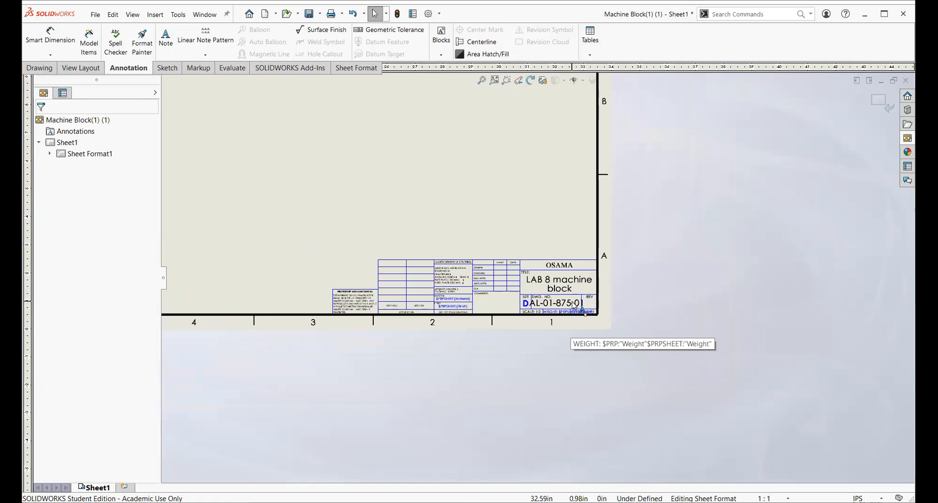
pyautogui.doubleClick(563, 303)
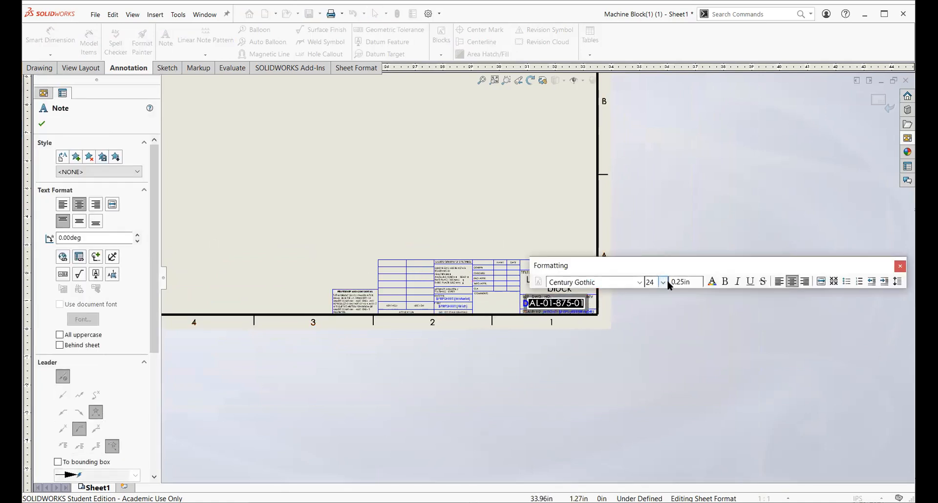
pyautogui.click(663, 282)
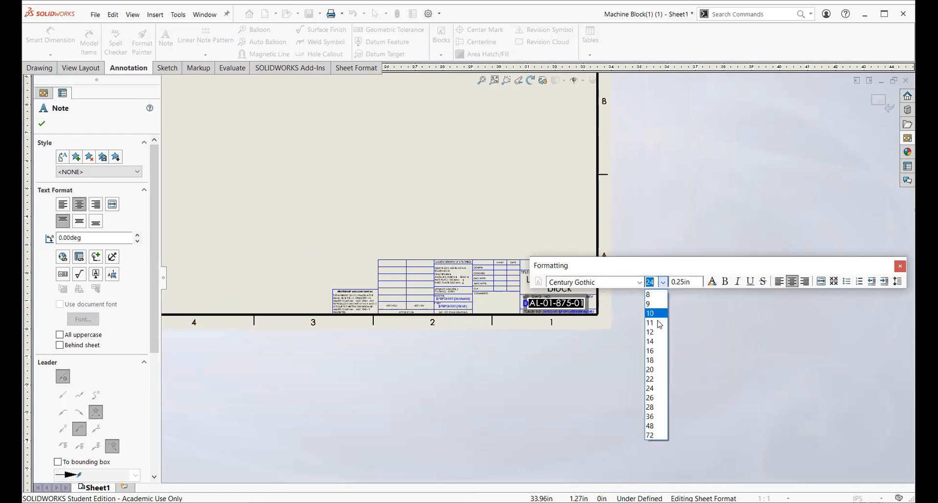
pyautogui.click(650, 372)
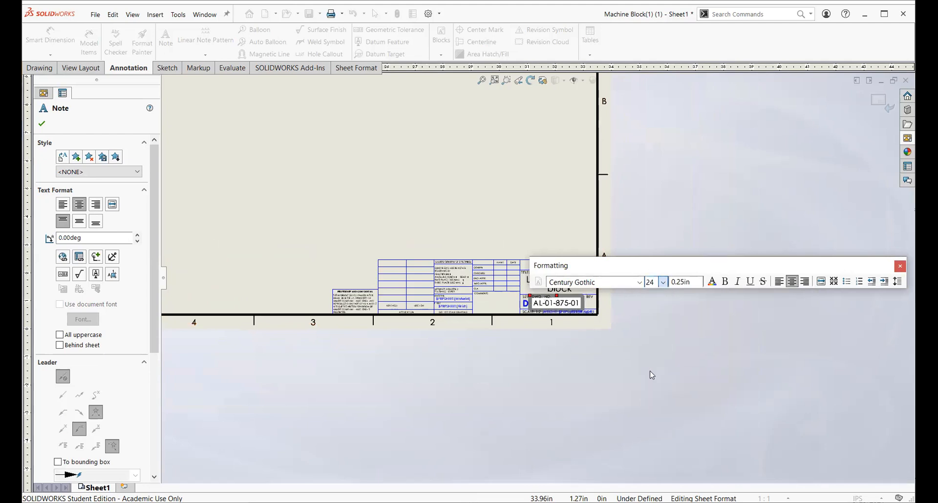
pyautogui.click(491, 211)
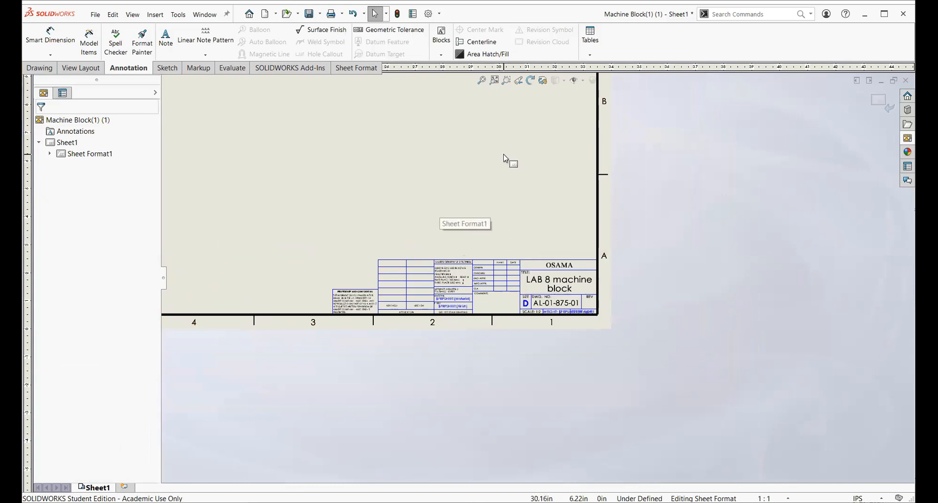
# Finish editing the sheet format and return to editing the drawing sheet.
pyautogui.scroll(-3, 517, 197)
pyautogui.scroll(5, 521, 230)
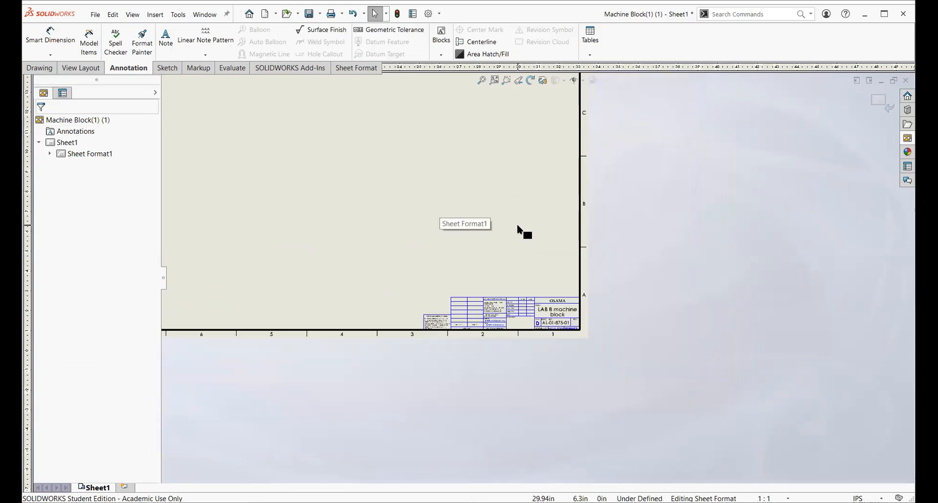
pyautogui.scroll(-4, 488, 201)
pyautogui.scroll(3, 509, 273)
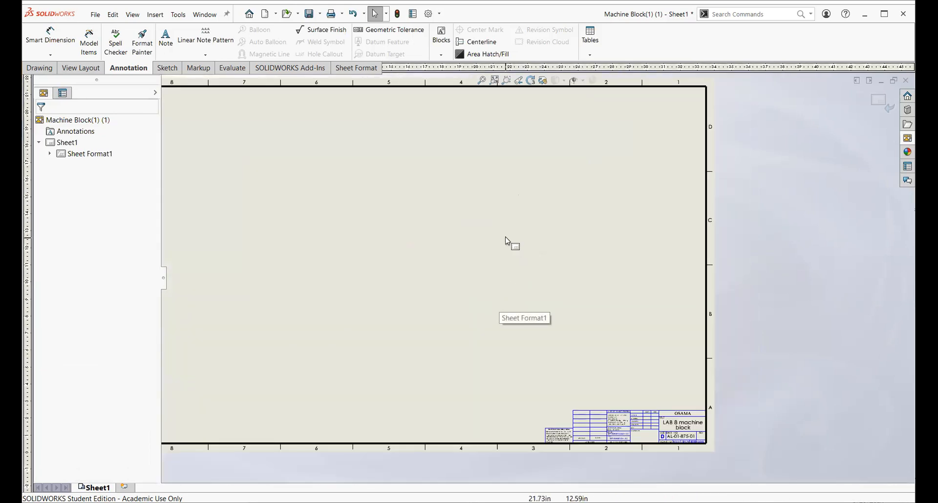
pyautogui.rightClick(469, 191)
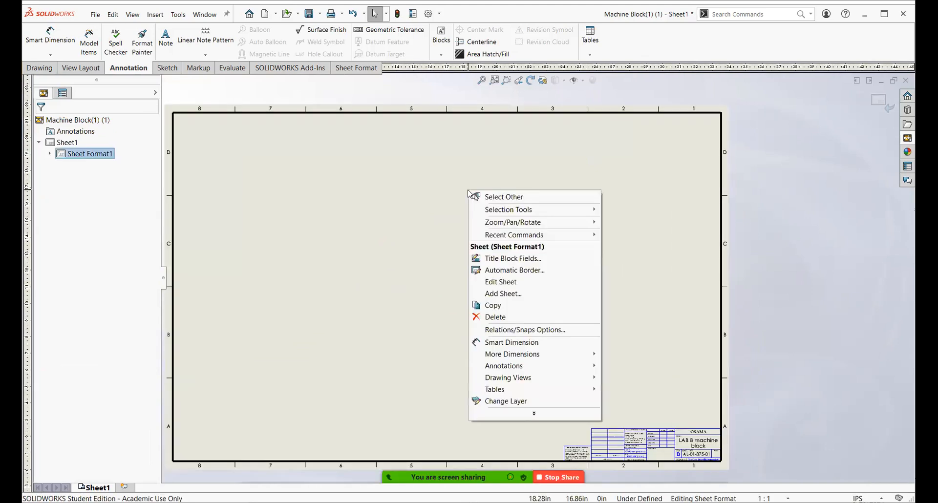
pyautogui.click(513, 281)
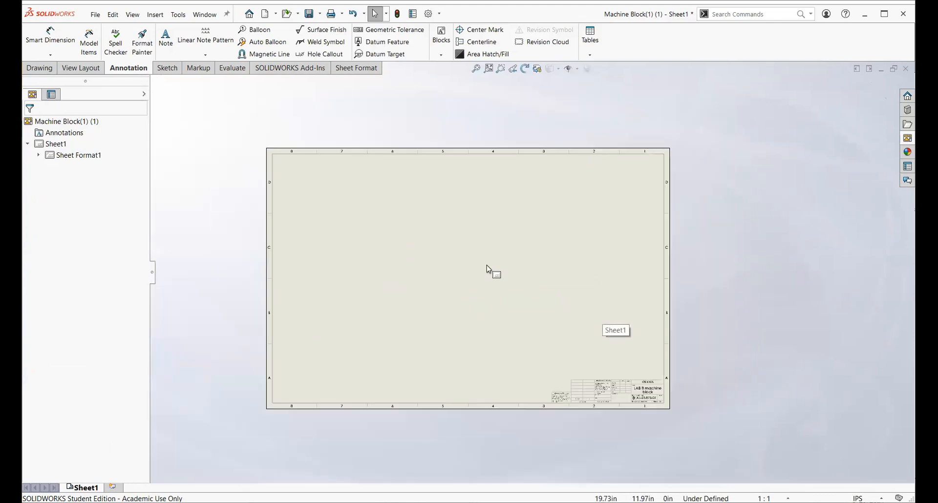
pyautogui.scroll(1, 487, 268)
pyautogui.scroll(-2, 504, 268)
pyautogui.scroll(-1, 762, 238)
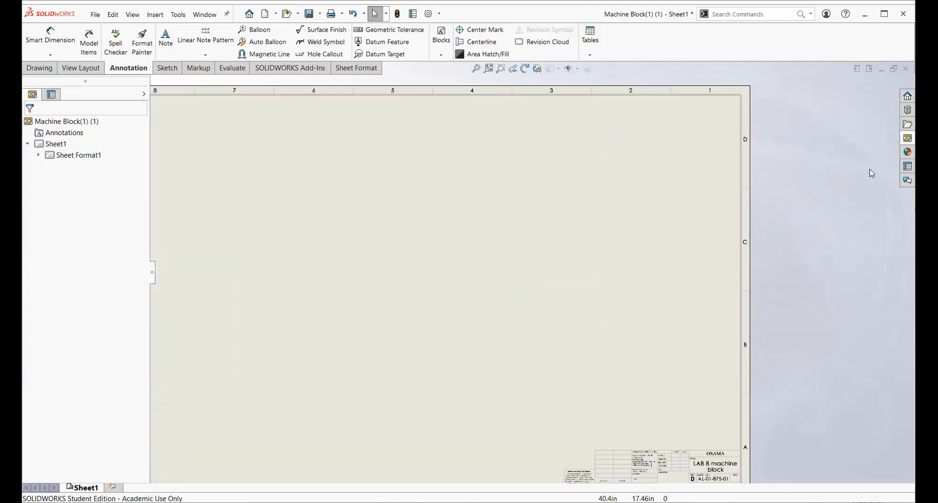
pyautogui.click(907, 138)
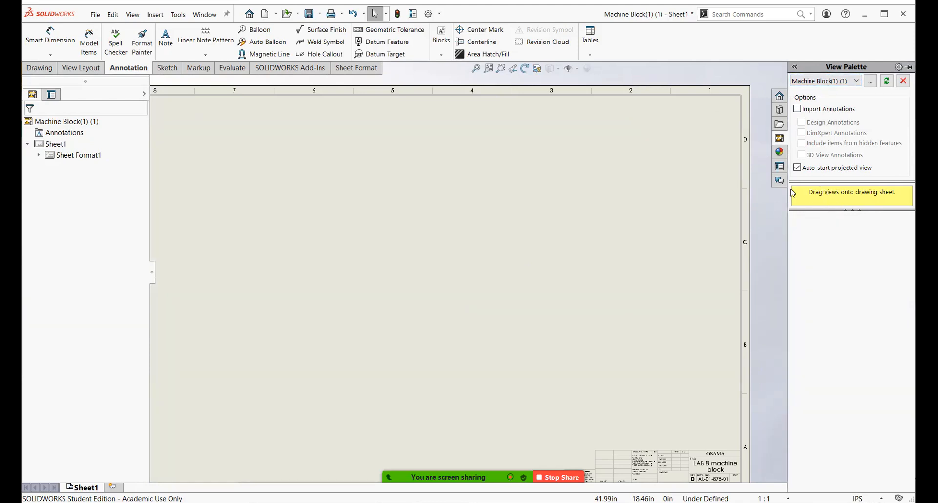
pyautogui.click(779, 126)
pyautogui.click(780, 139)
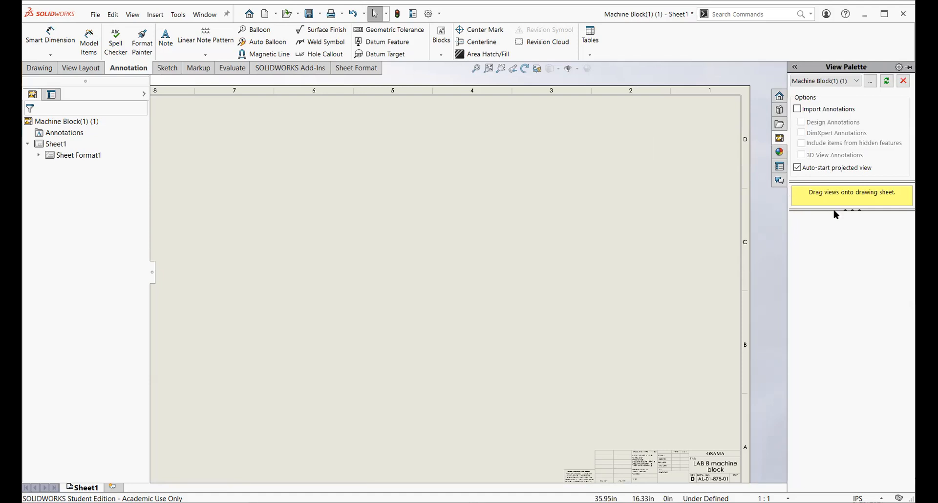
pyautogui.press('f')
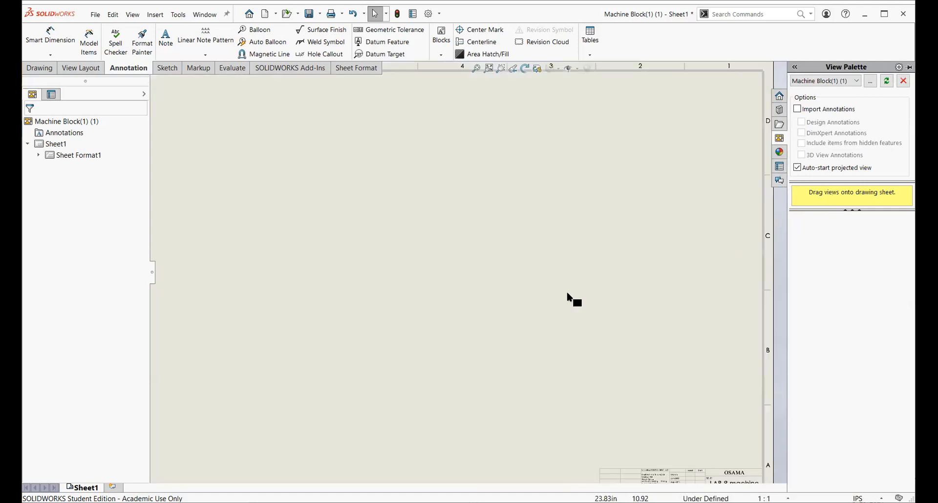
pyautogui.rightClick(584, 240)
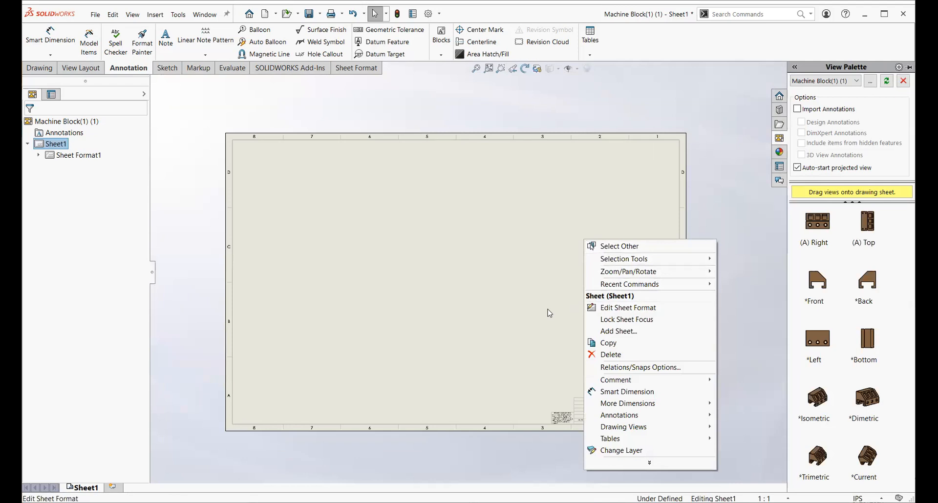
pyautogui.click(577, 269)
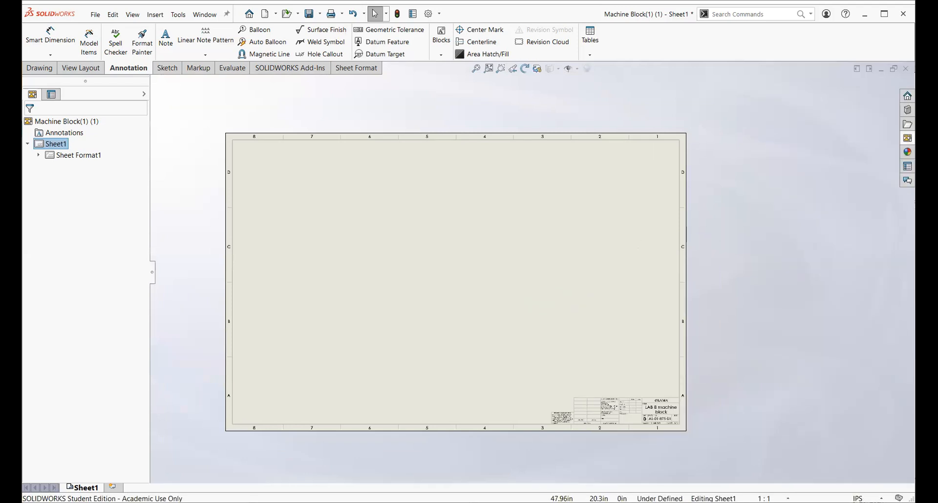
# Place the machine block's front view near the sheet's centre, with a projected right view beside it and a projected top view above.
pyautogui.click(907, 138)
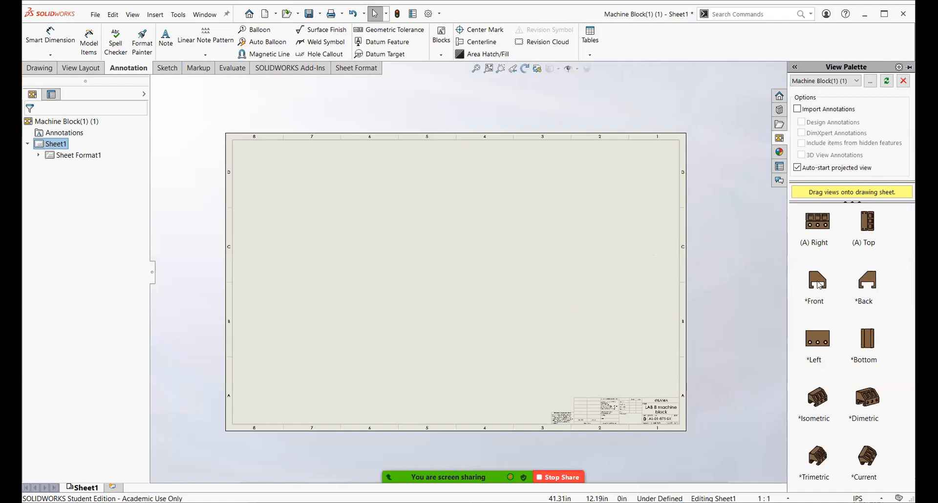
pyautogui.moveTo(815, 280)
pyautogui.mouseDown()
pyautogui.moveTo(760, 297)
pyautogui.moveTo(453, 285)
pyautogui.mouseUp()
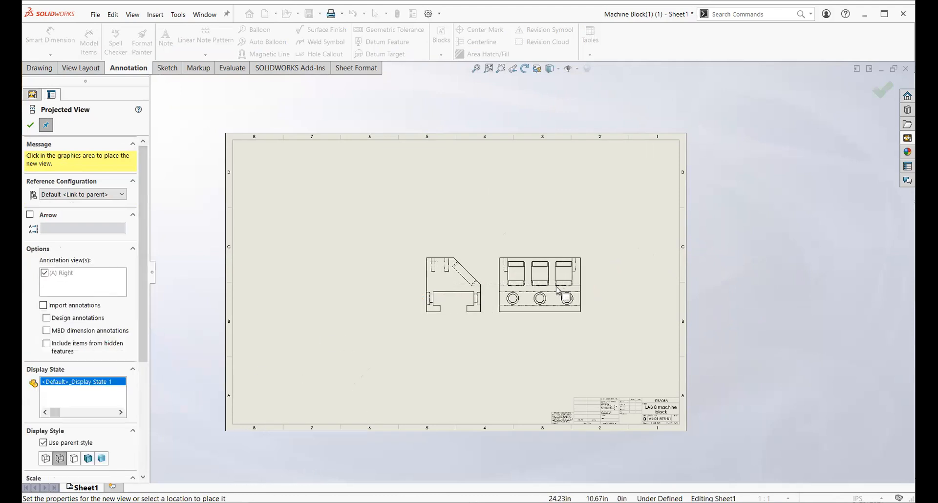
pyautogui.click(573, 288)
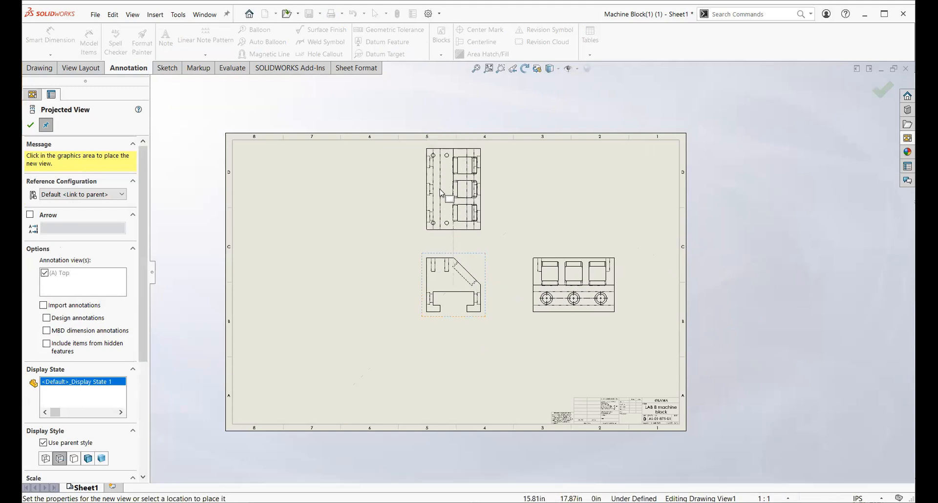
pyautogui.click(442, 193)
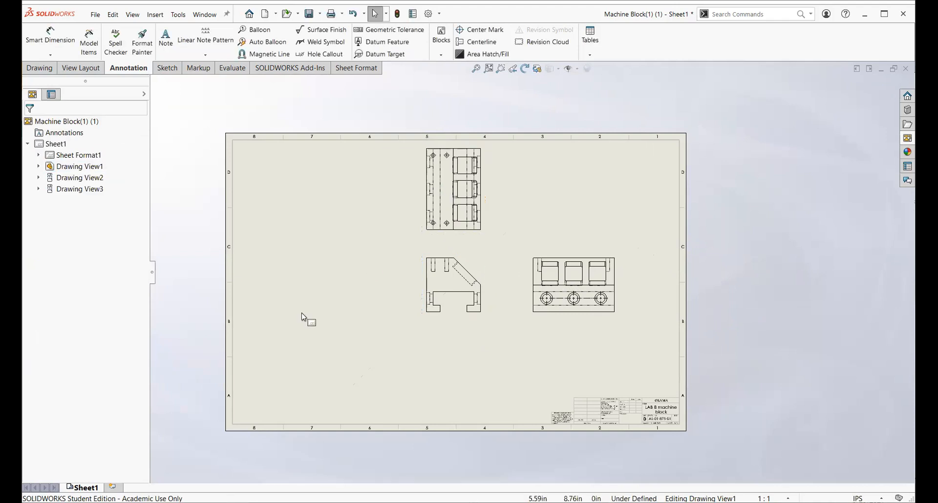
# Set the front view's display style to Hidden Lines Removed.
pyautogui.click(433, 279)
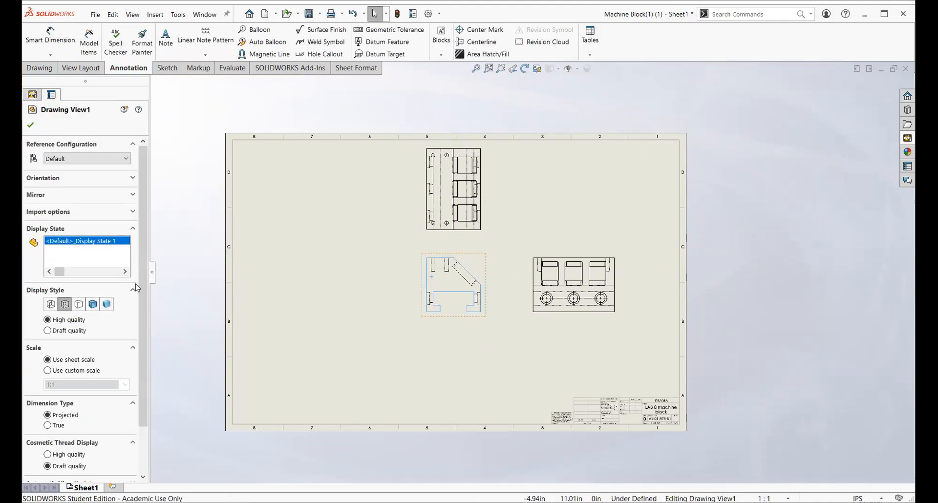
pyautogui.click(79, 305)
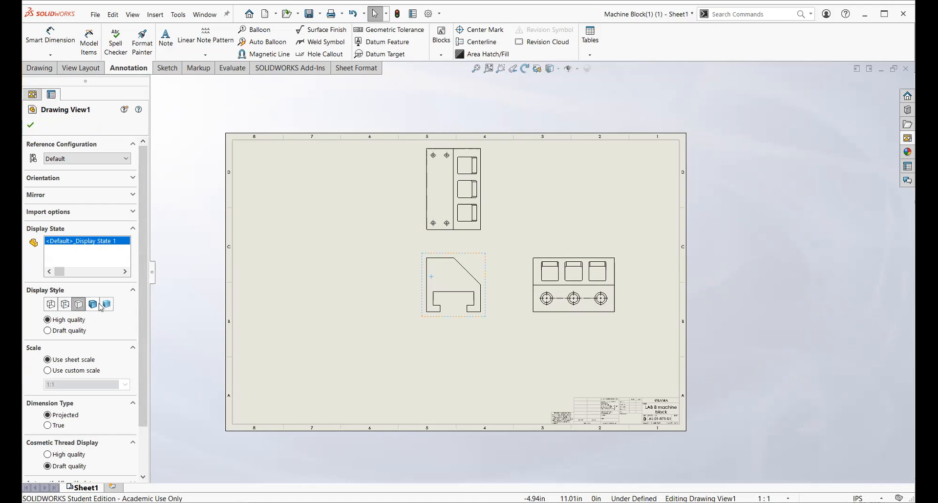
# Try the Shaded With Edges and Hidden Lines Visible display styles on the front view and return it to Hidden Lines Removed.
pyautogui.click(93, 305)
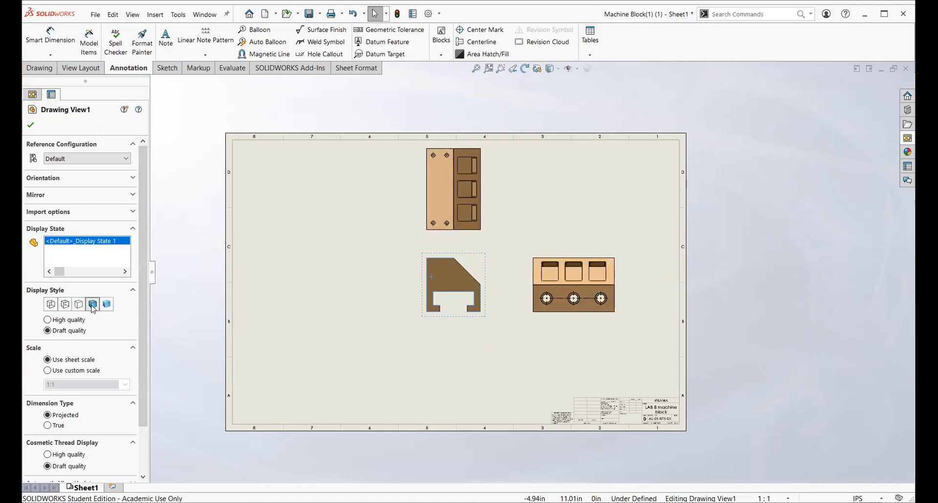
pyautogui.click(78, 304)
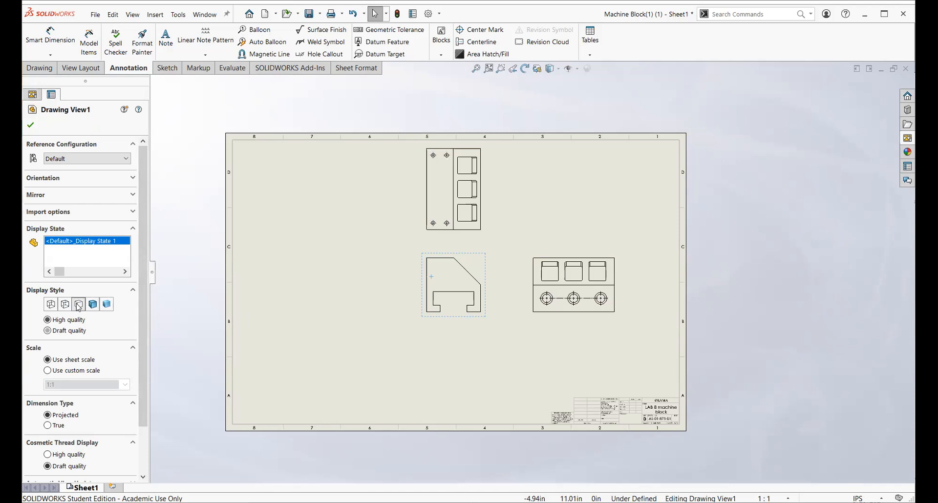
pyautogui.click(65, 304)
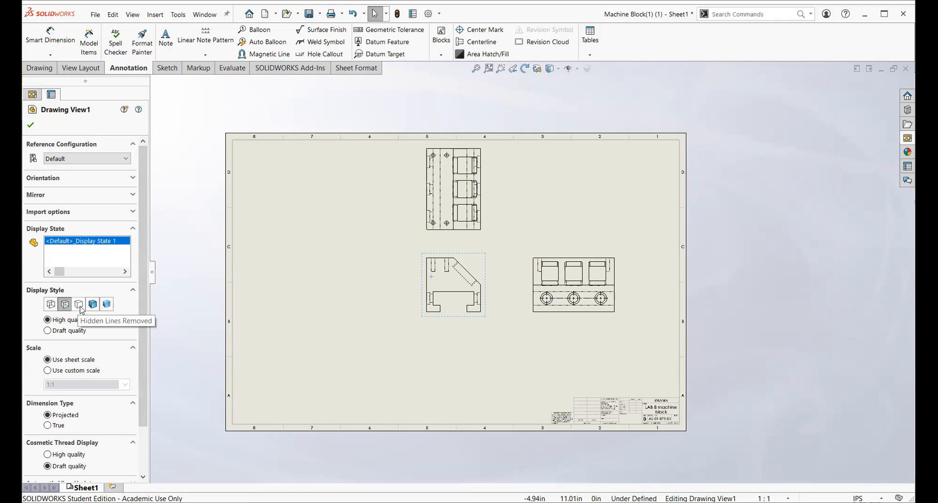
pyautogui.click(79, 305)
# Set the front view to a custom scale of 1:2.
pyautogui.click(81, 373)
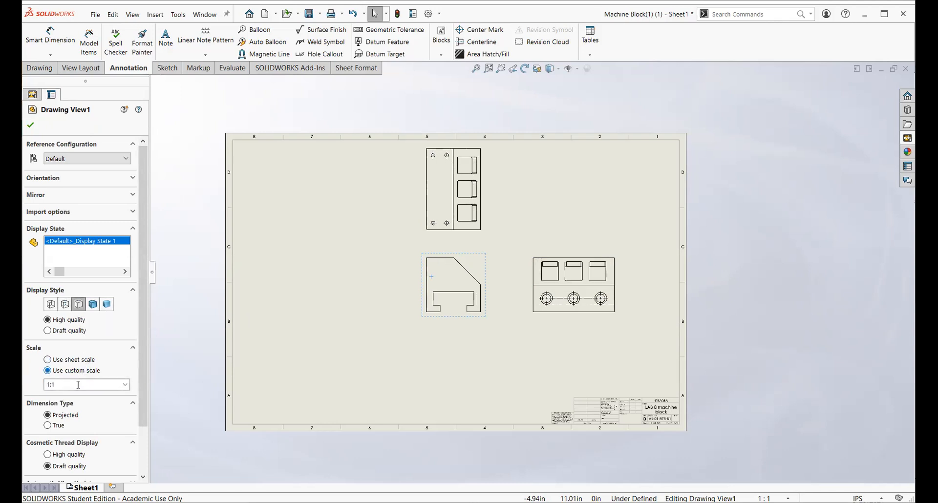
pyautogui.click(78, 384)
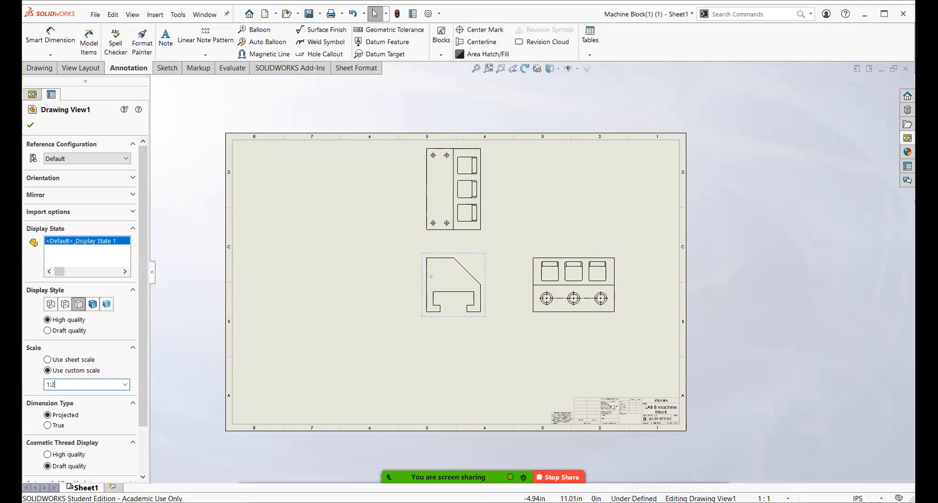
pyautogui.write('1:2')
pyautogui.press('Return')
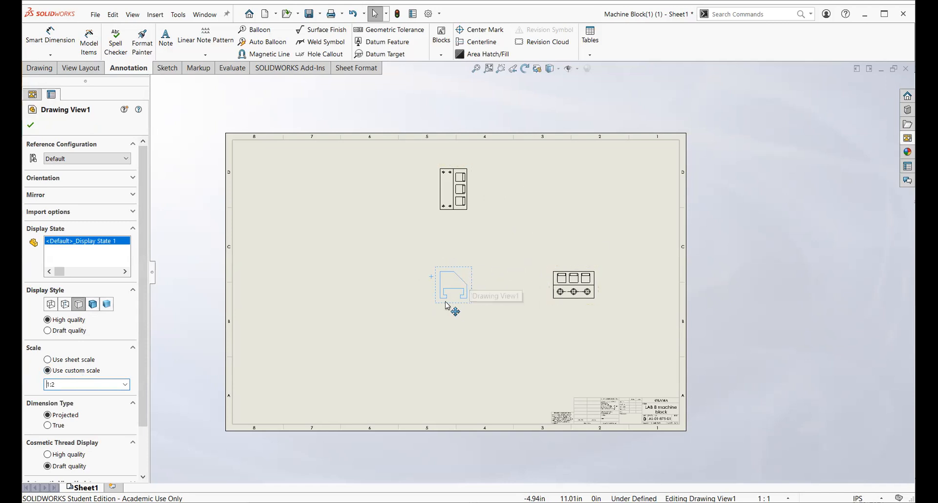
pyautogui.click(468, 274)
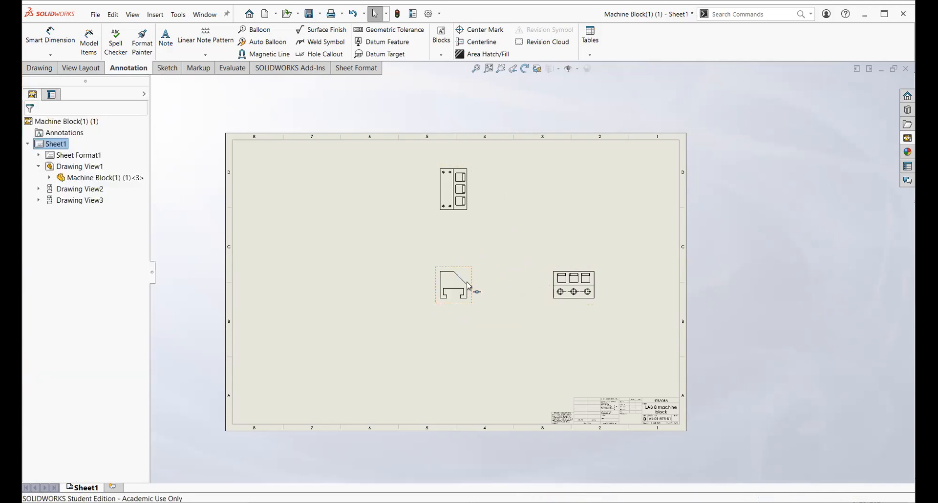
# Reposition the front view slightly lower on the sheet and bring the projected top and right views closer to it.
pyautogui.moveTo(467, 275); pyautogui.dragTo(479, 261)
pyautogui.moveTo(444, 308)
pyautogui.mouseDown()
pyautogui.moveTo(435, 329)
pyautogui.moveTo(439, 294)
pyautogui.moveTo(443, 310)
pyautogui.mouseUp()
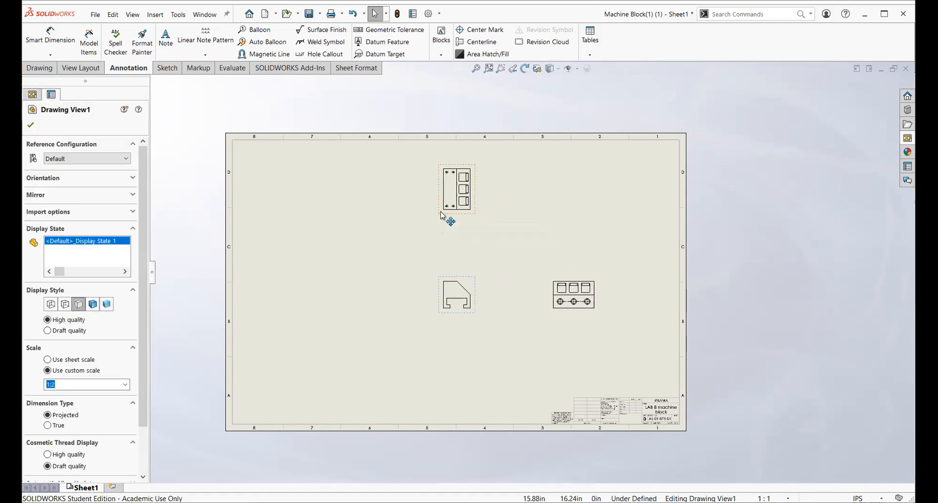
pyautogui.moveTo(443, 213)
pyautogui.mouseDown()
pyautogui.moveTo(446, 264)
pyautogui.moveTo(446, 211)
pyautogui.moveTo(446, 229)
pyautogui.mouseUp()
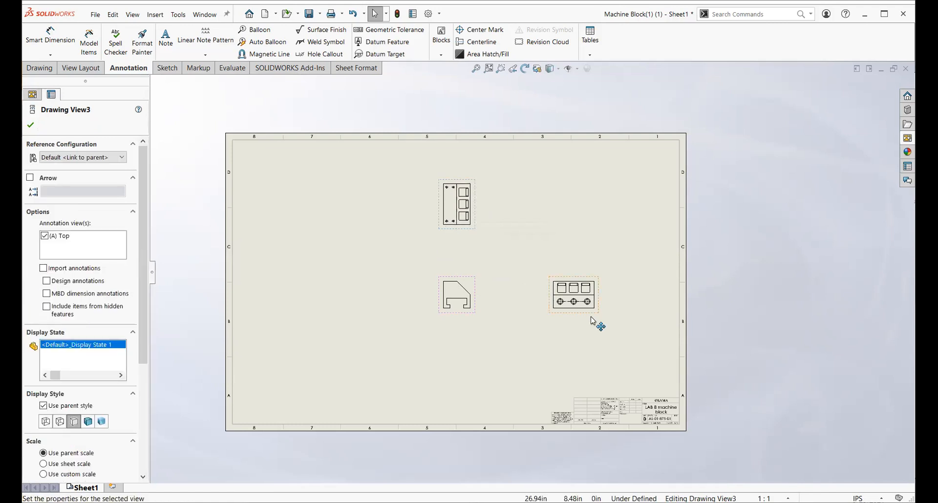
pyautogui.moveTo(560, 312)
pyautogui.mouseDown()
pyautogui.moveTo(526, 315)
pyautogui.moveTo(550, 313)
pyautogui.moveTo(547, 321)
pyautogui.mouseUp()
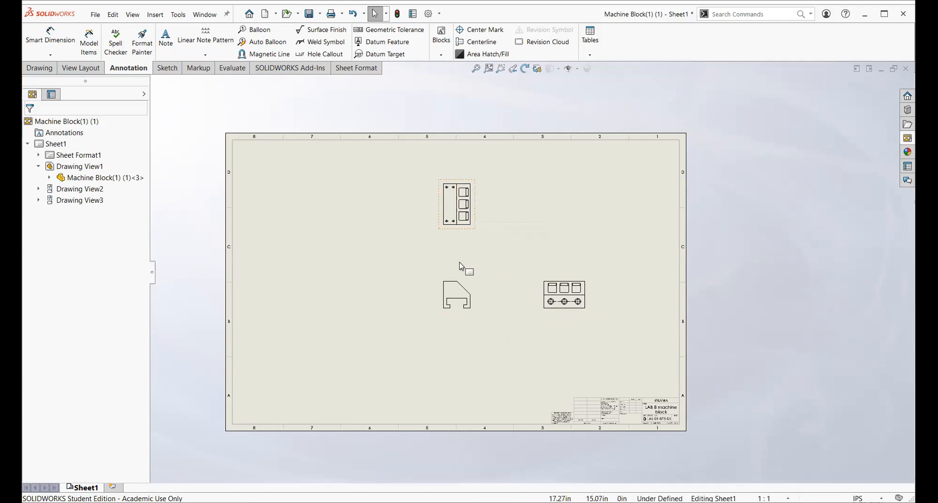
# Break the top view's alignment with the front view and shift the top view slightly.
pyautogui.click(448, 219)
pyautogui.rightClick(450, 219)
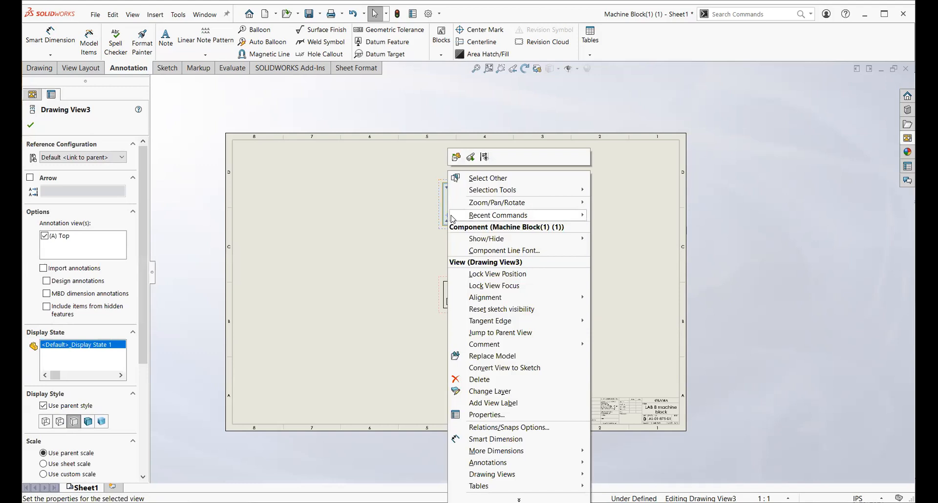
pyautogui.moveTo(520, 299)
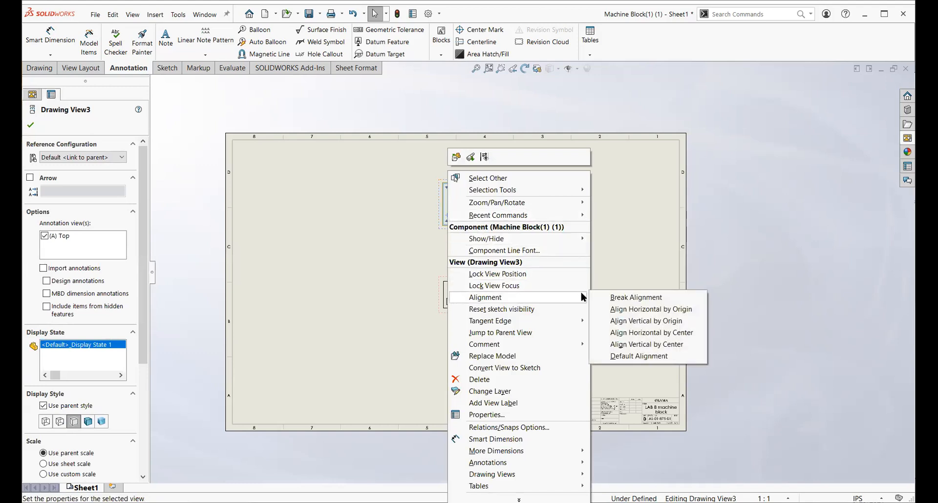
pyautogui.click(614, 298)
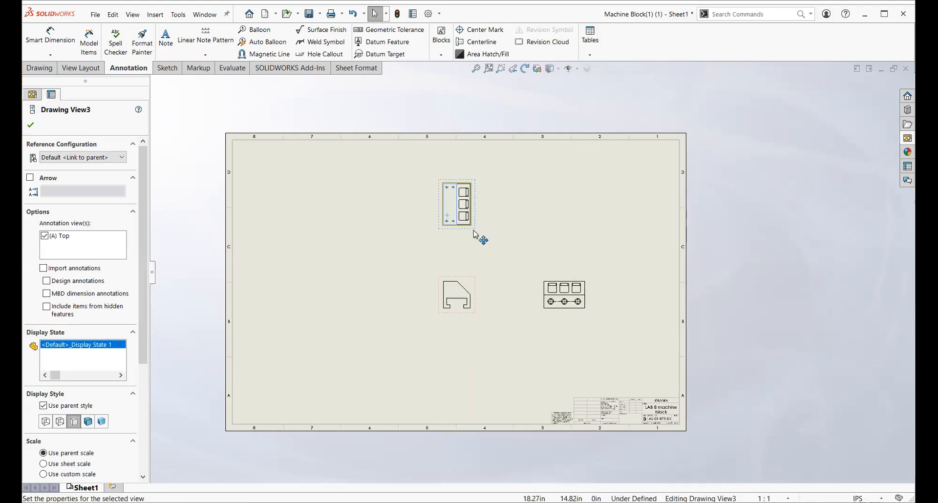
pyautogui.moveTo(471, 226)
pyautogui.mouseDown()
pyautogui.moveTo(457, 266)
pyautogui.moveTo(393, 234)
pyautogui.moveTo(465, 243)
pyautogui.moveTo(465, 289)
pyautogui.moveTo(458, 238)
pyautogui.moveTo(468, 216)
pyautogui.moveTo(471, 229)
pyautogui.mouseUp()
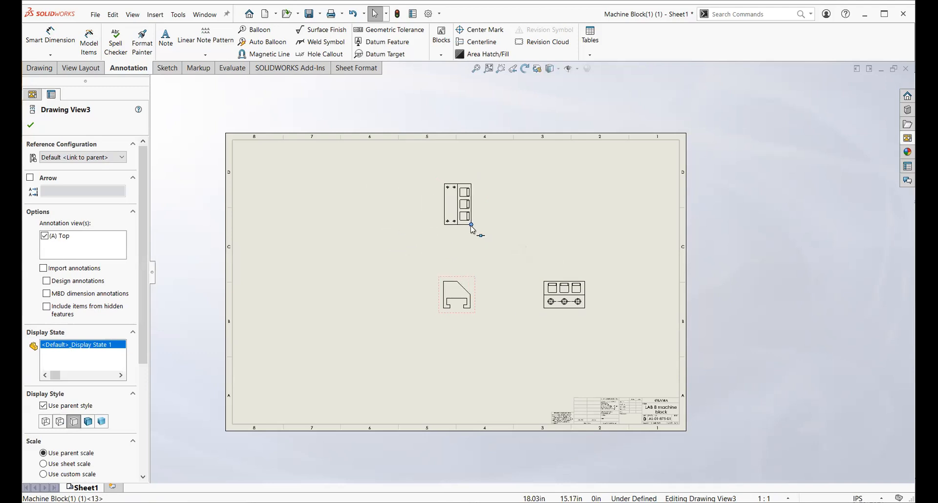
pyautogui.click(477, 231)
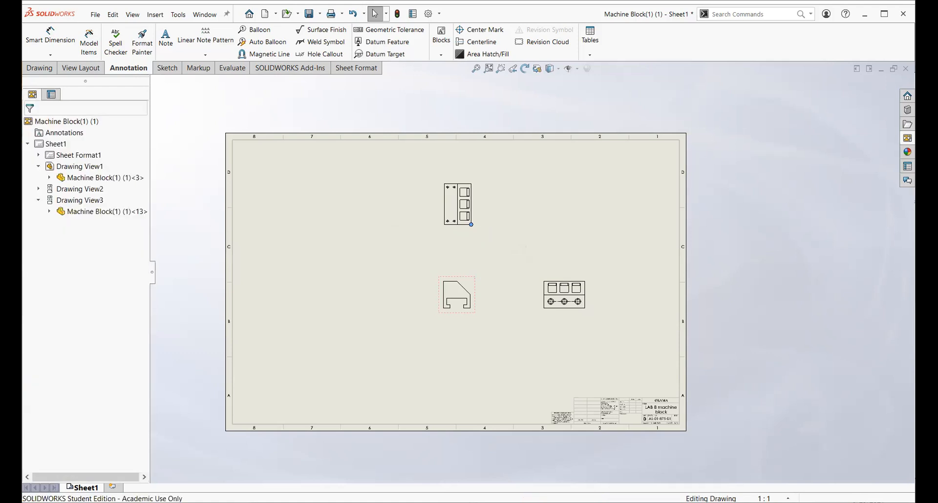
# Restore the top view's default alignment with the front view and deselect it.
pyautogui.rightClick(474, 232)
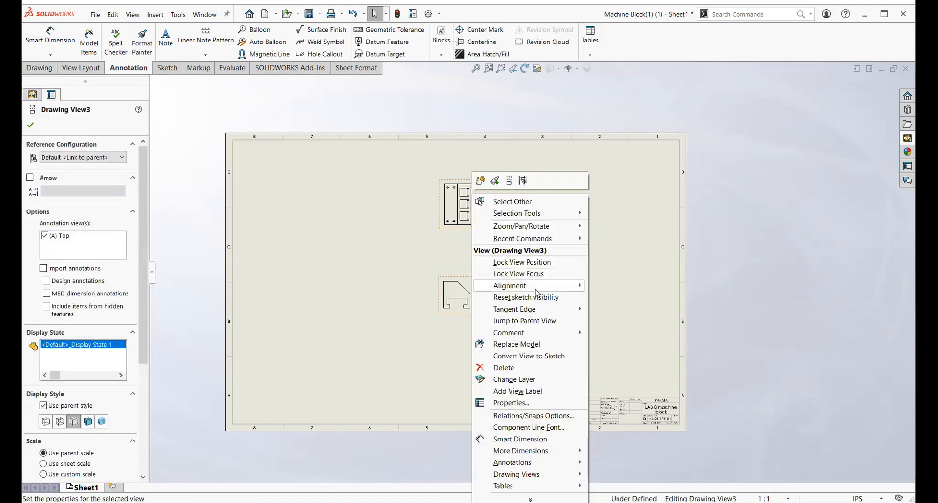
pyautogui.moveTo(566, 287)
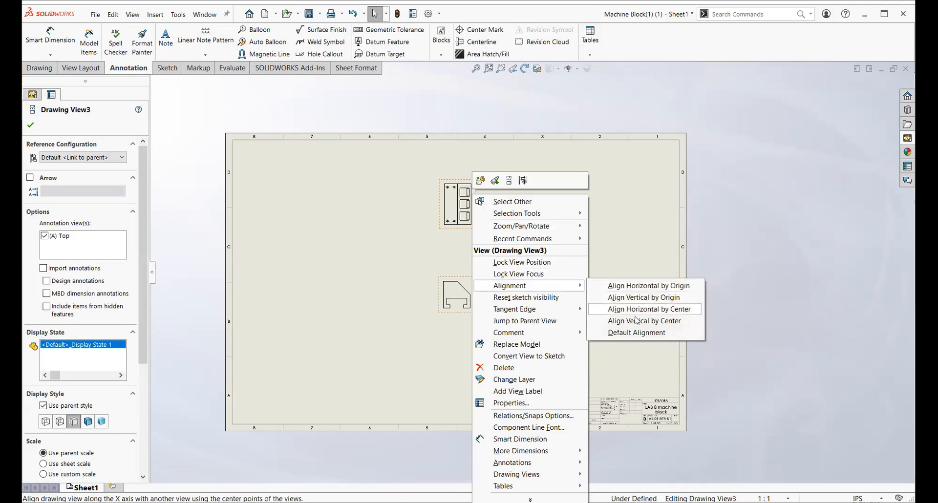
pyautogui.click(636, 332)
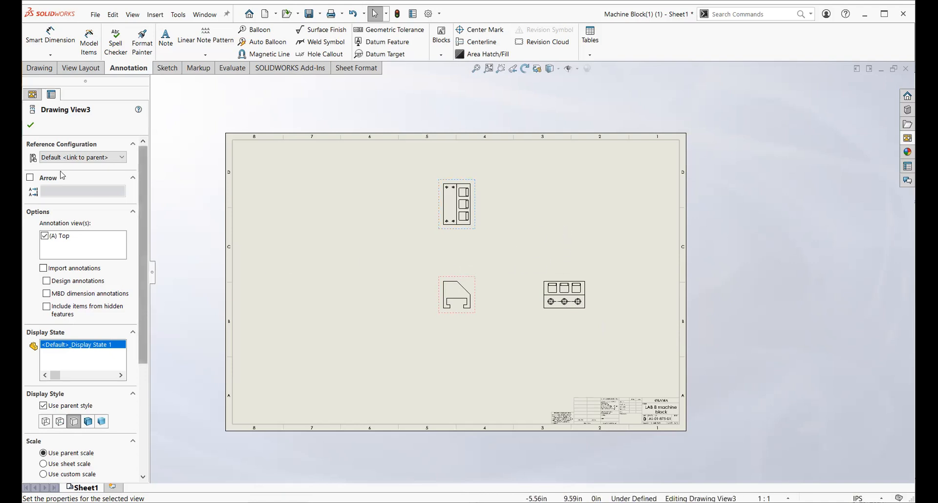
pyautogui.click(31, 125)
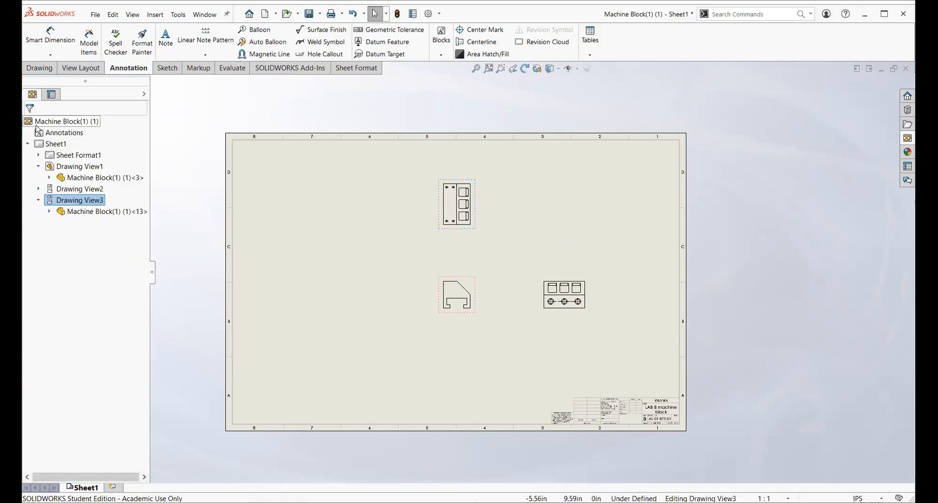
pyautogui.click(529, 225)
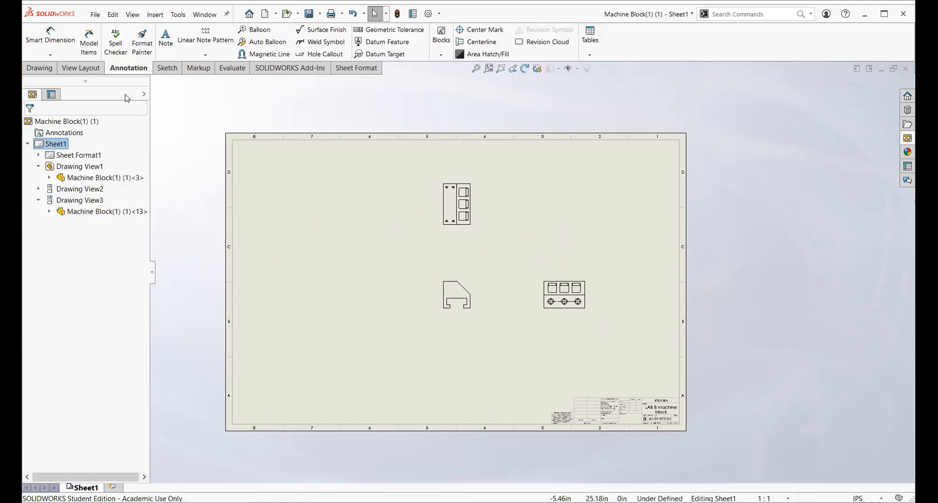
# Try to insert a new model view of Machine Block(1) in the empty area above the right view.
pyautogui.click(76, 71)
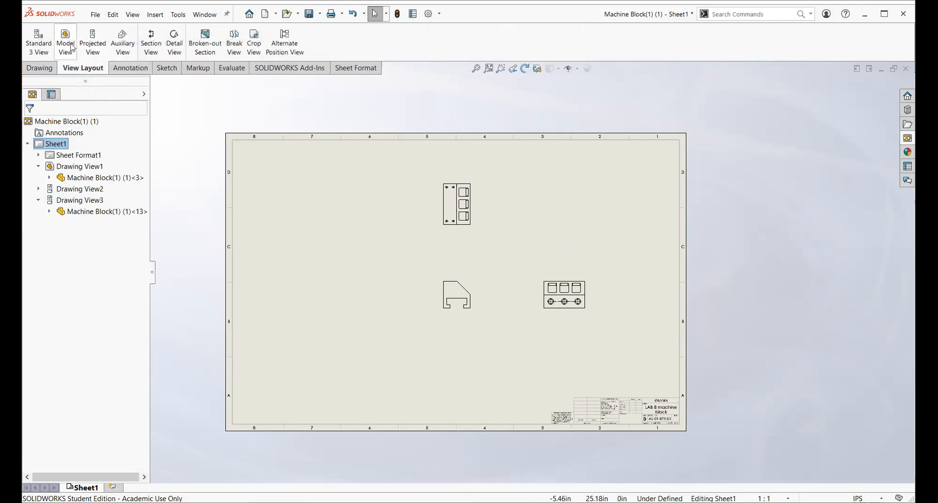
pyautogui.click(71, 47)
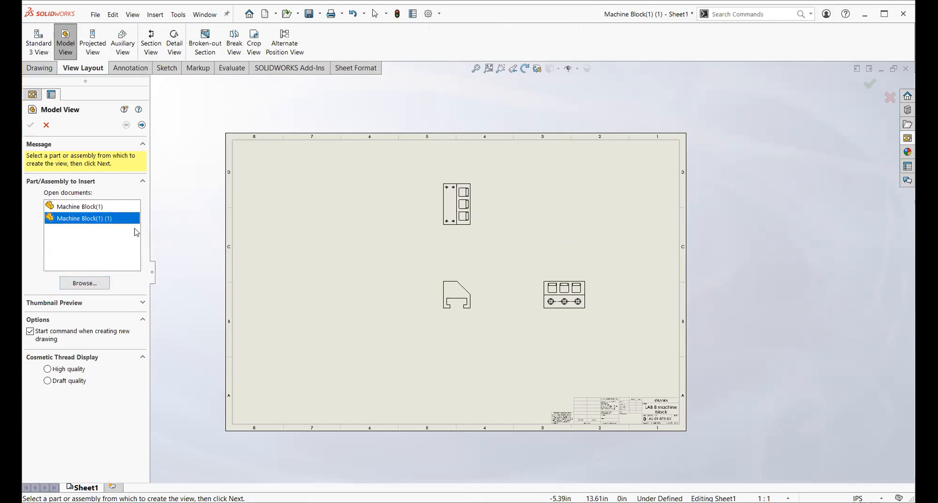
pyautogui.click(90, 207)
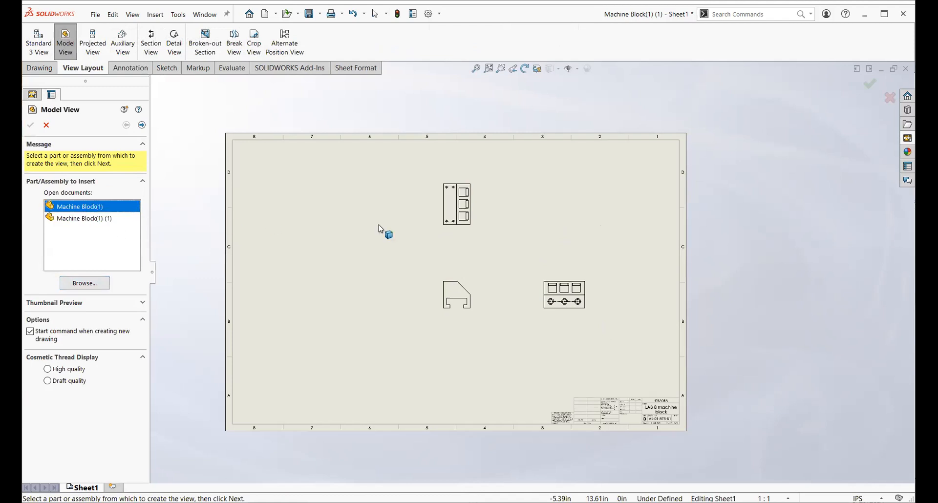
pyautogui.click(582, 196)
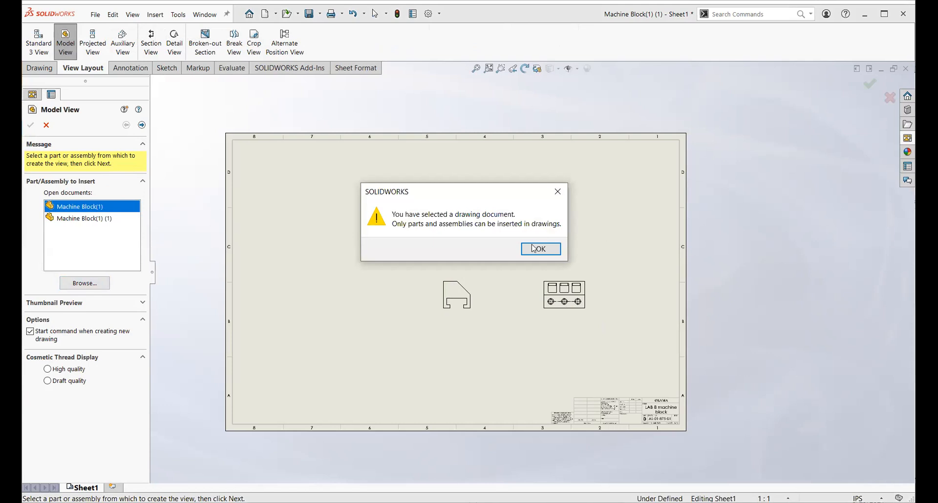
pyautogui.click(534, 250)
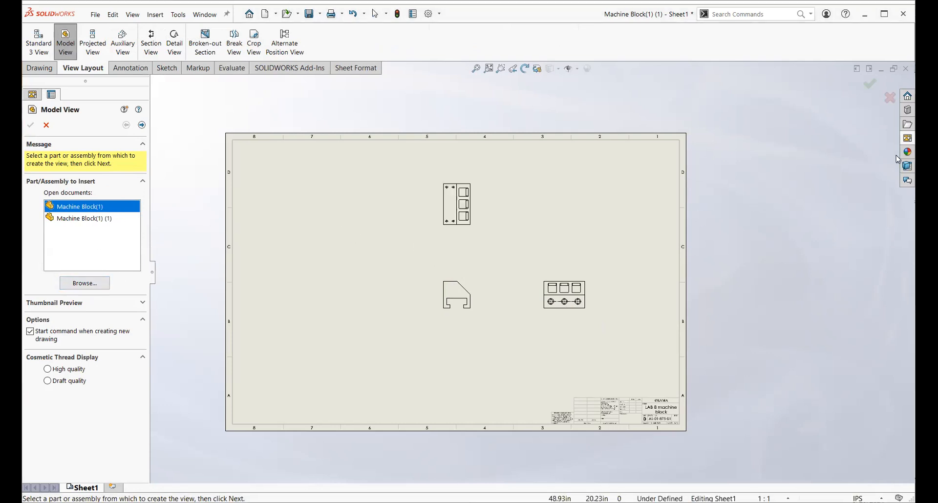
pyautogui.click(907, 138)
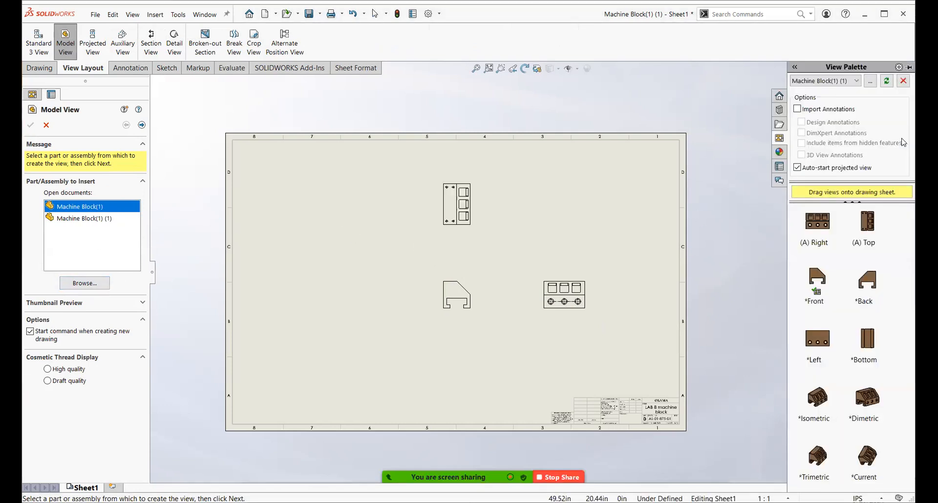
pyautogui.click(565, 200)
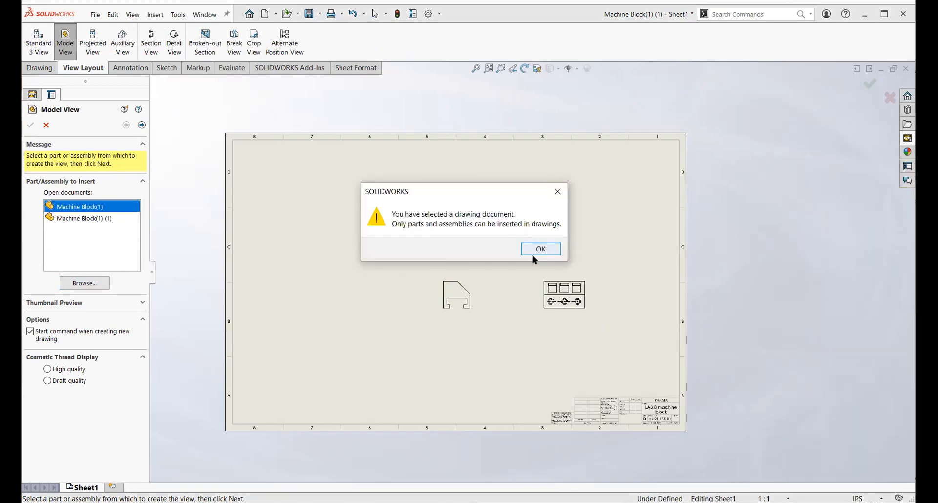
pyautogui.click(534, 254)
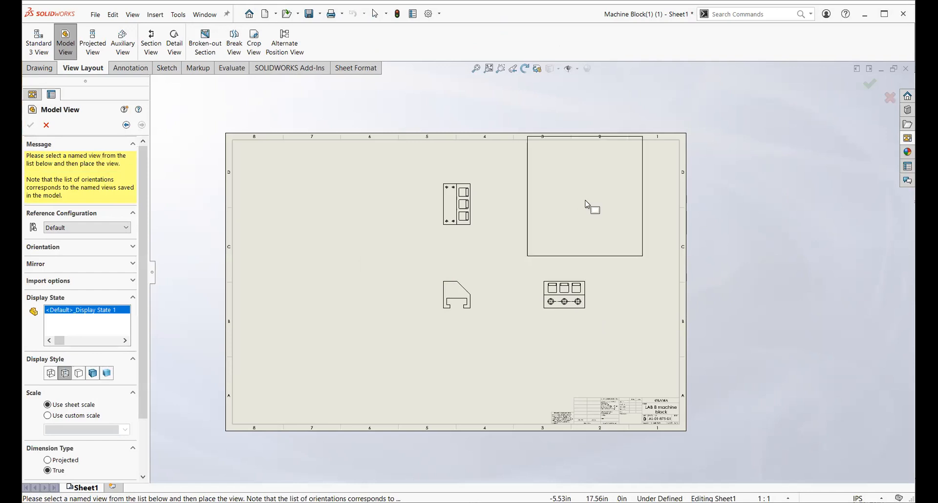
# Place an isometric view of the machine block above the right view and display it with Hidden Lines Removed.
pyautogui.click(609, 207)
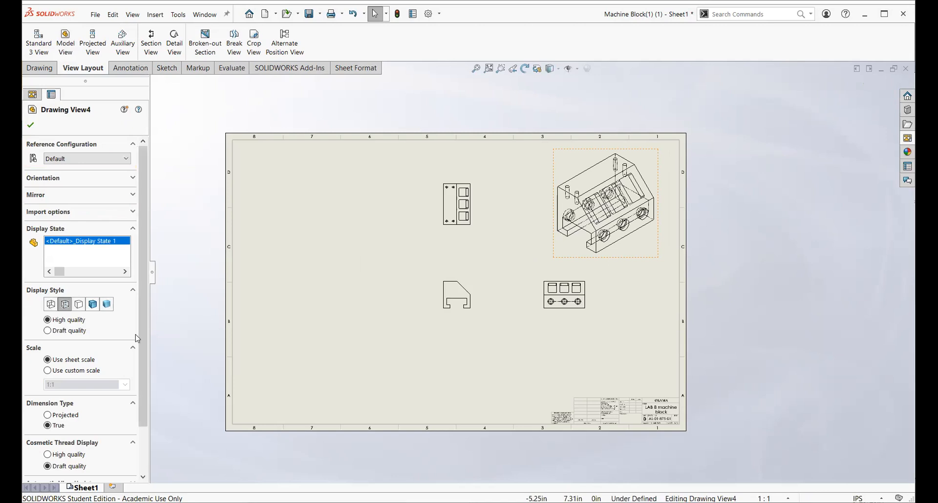
pyautogui.click(79, 305)
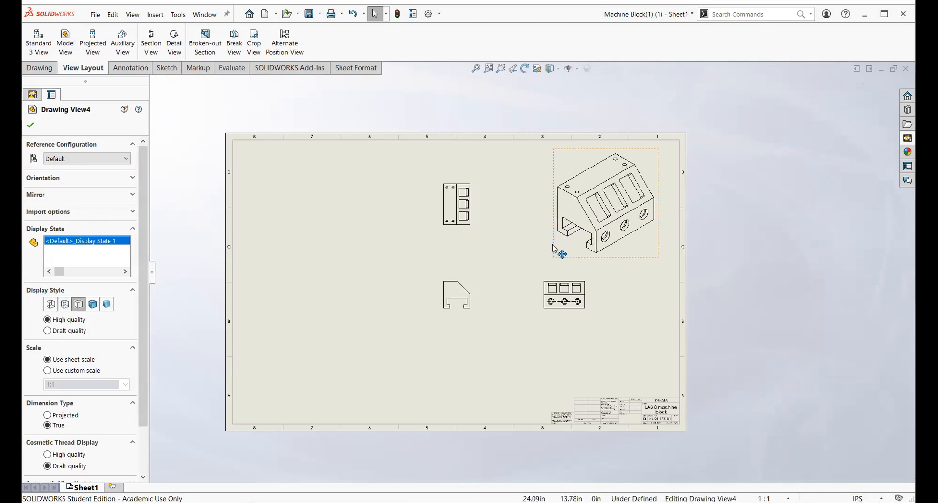
# Scale the isometric view to a custom 1:2 and move it directly above the right view, near the sheet's upper border.
pyautogui.click(68, 371)
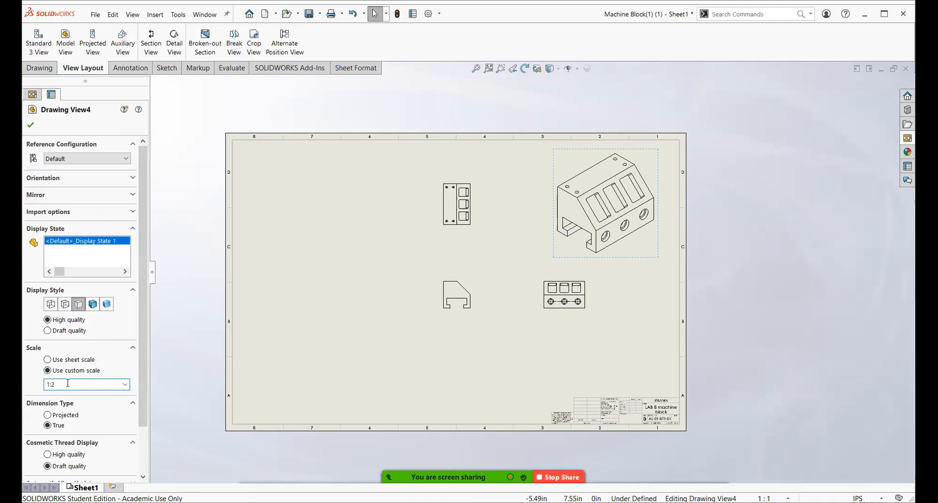
pyautogui.press('Return')
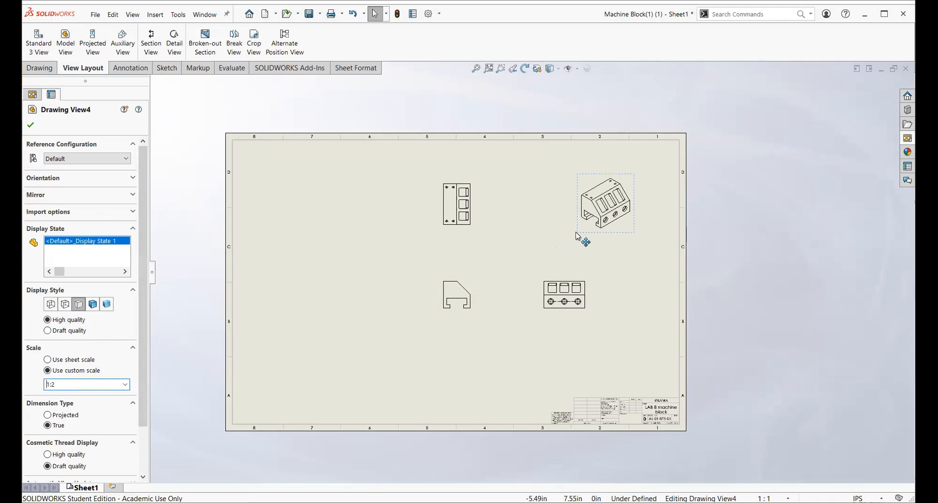
pyautogui.moveTo(578, 232); pyautogui.dragTo(535, 202)
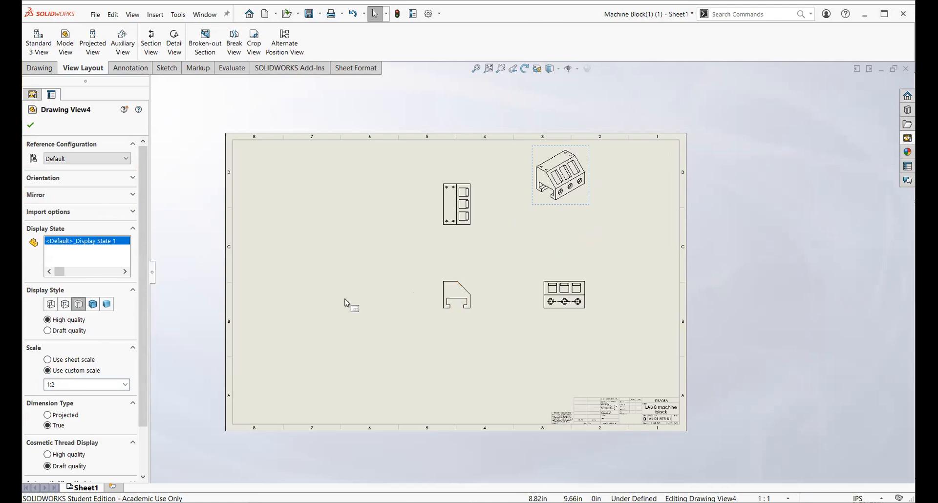
pyautogui.click(31, 126)
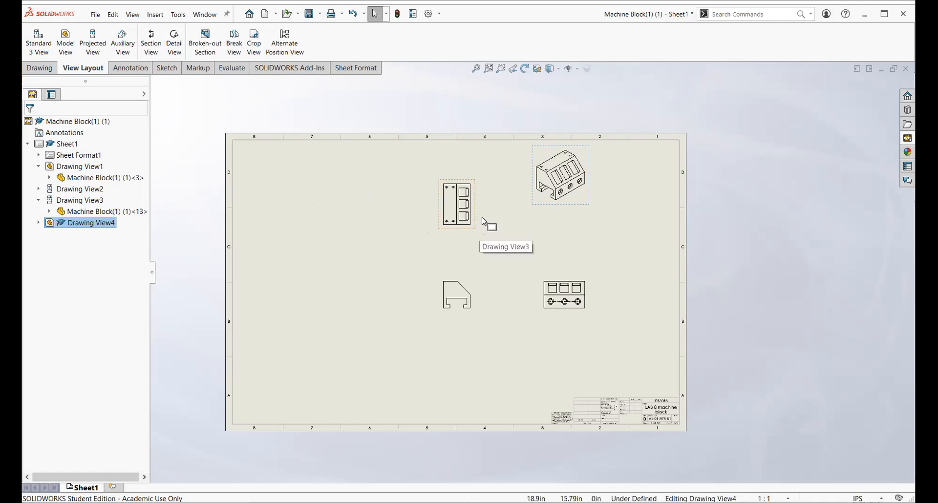
# Create a detail view from a circle around the top view's two lower holes and place it to the left of the top view.
pyautogui.scroll(-2, 481, 226)
pyautogui.scroll(-5, 471, 274)
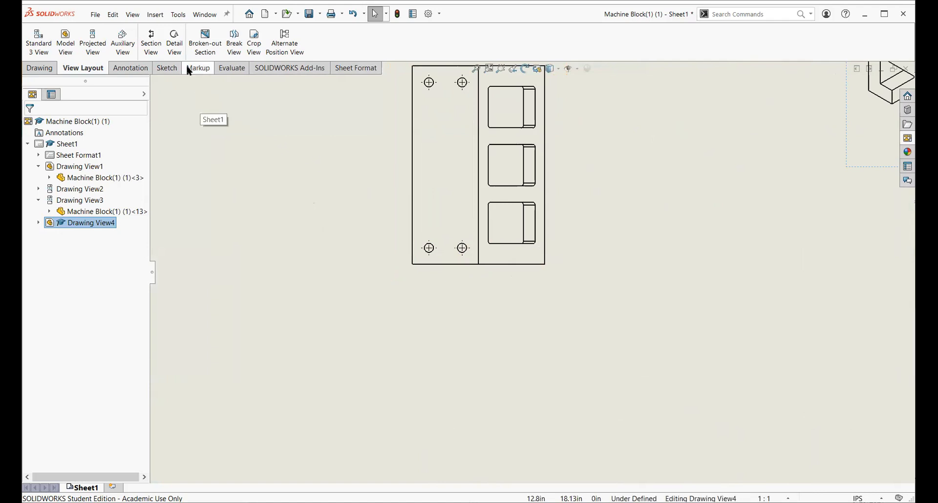
pyautogui.click(174, 43)
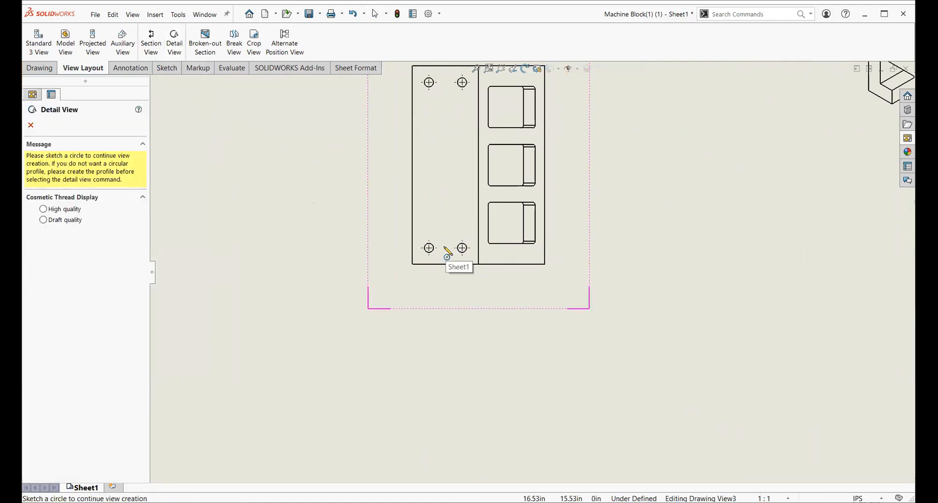
pyautogui.click(444, 247)
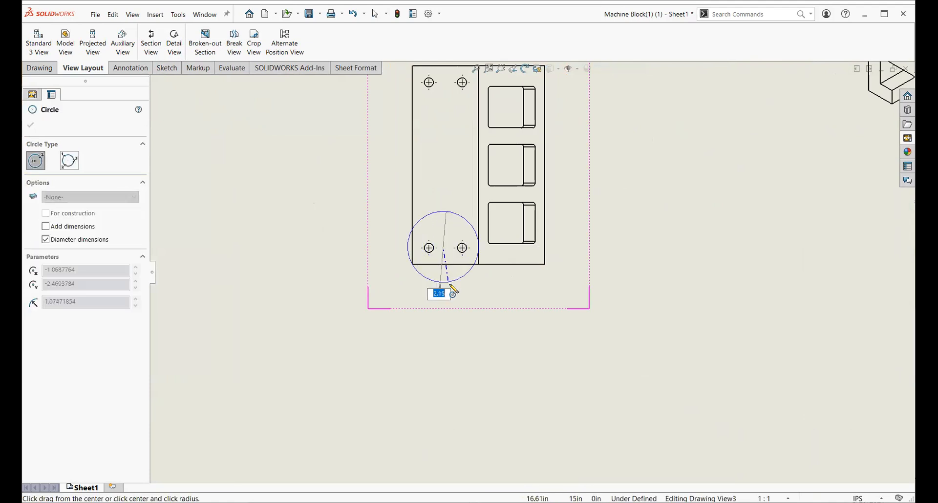
pyautogui.click(454, 292)
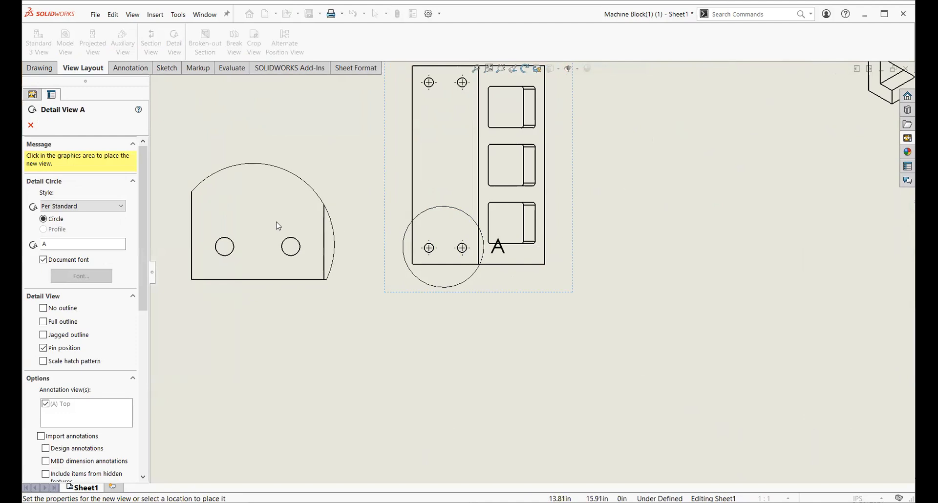
pyautogui.click(284, 221)
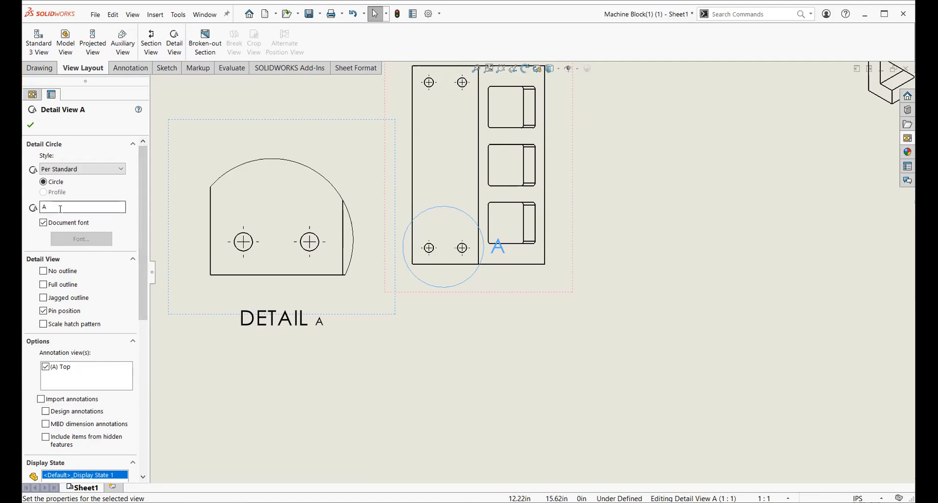
# Try a different label for the detail view and re-enter A.
pyautogui.write('De')
pyautogui.press('BackSpace')
pyautogui.press('BackSpace')
pyautogui.write('A')
# Try a custom 1:2 scale on the detail view, set it to 1:1 instead and accept the view's properties.
pyautogui.moveTo(141, 268); pyautogui.dragTo(149, 358)
pyautogui.scroll(-5, 107, 448)
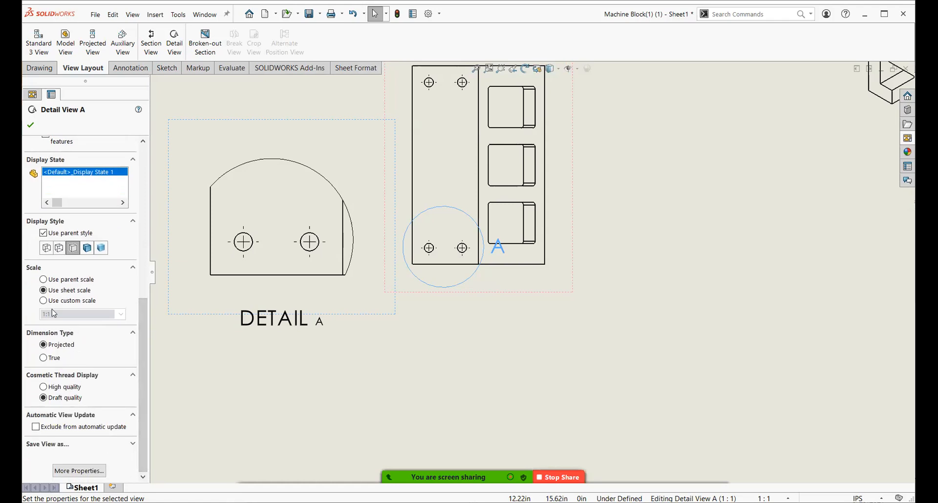
pyautogui.click(56, 301)
pyautogui.click(69, 313)
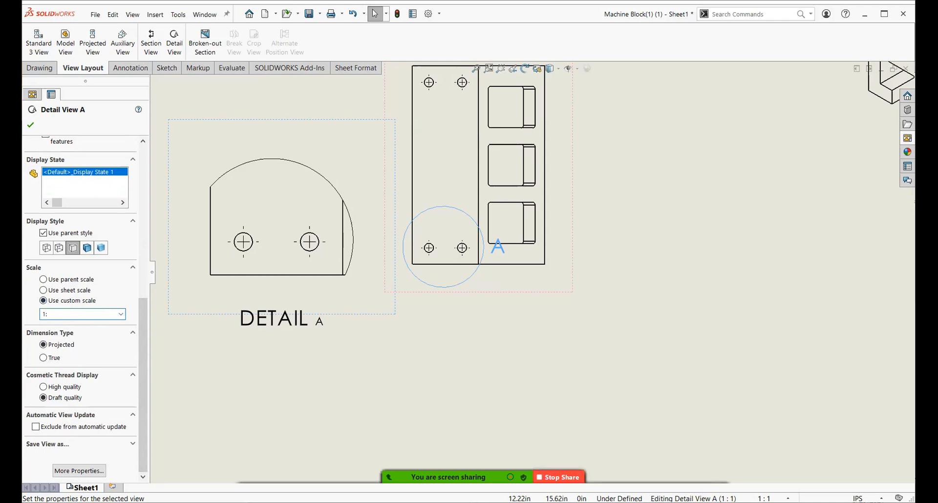
pyautogui.press('Return')
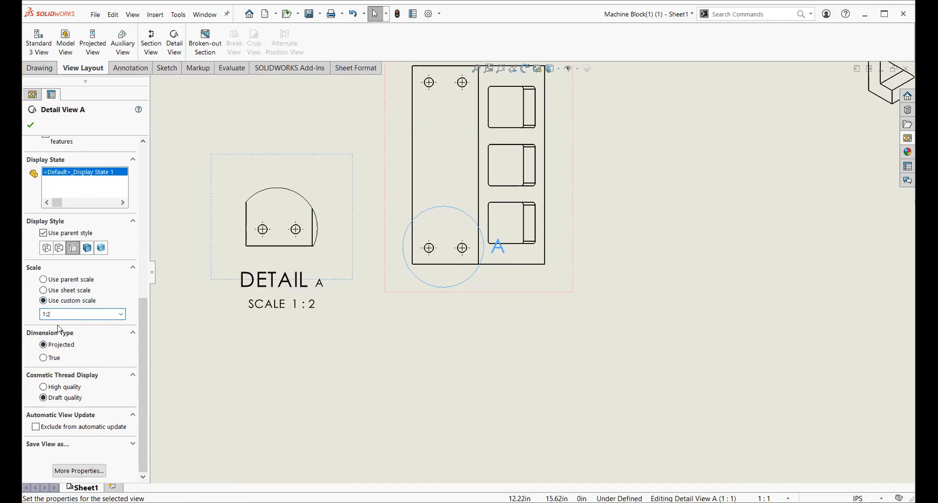
pyautogui.doubleClick(71, 311)
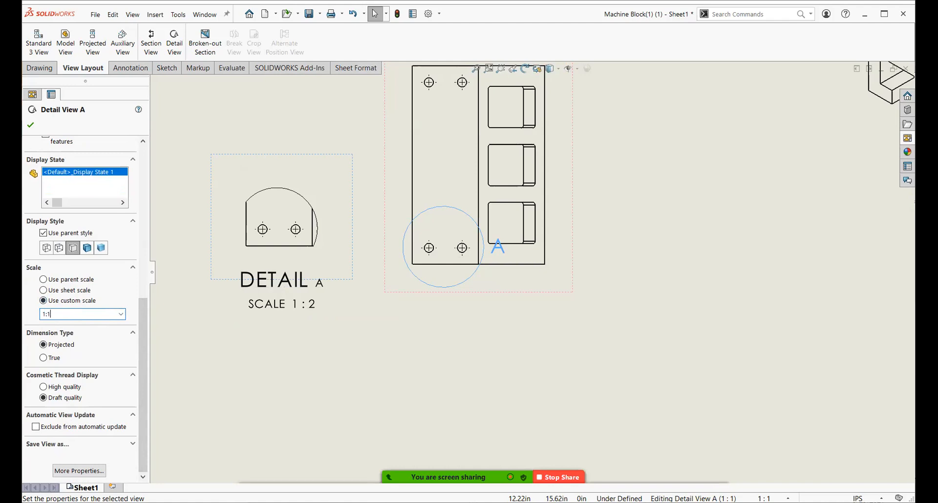
pyautogui.press('Return')
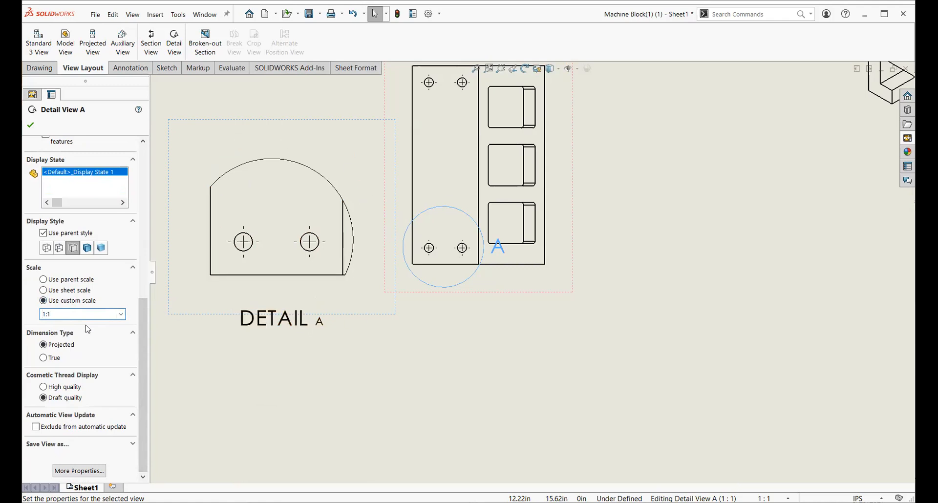
pyautogui.click(31, 126)
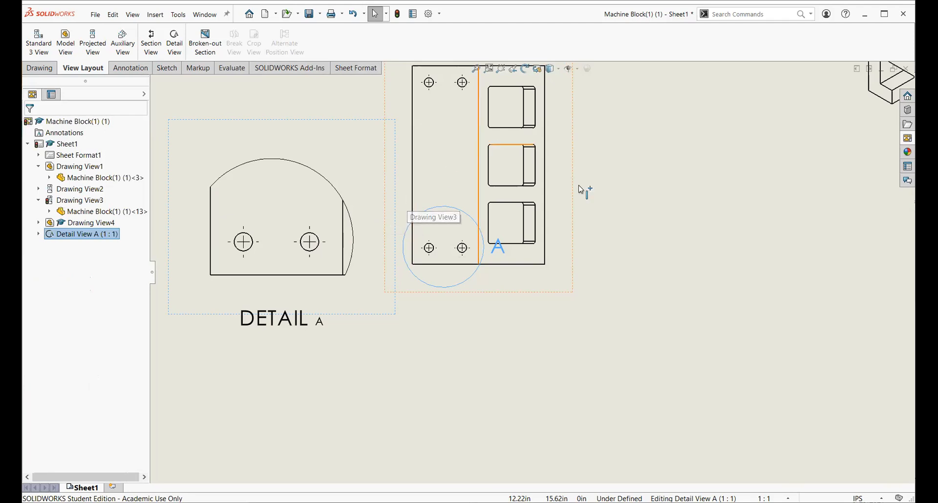
# Project a side view from the front view and place it to the left of the front view.
pyautogui.scroll(-2, 676, 248)
pyautogui.scroll(5, 641, 252)
pyautogui.press('f')
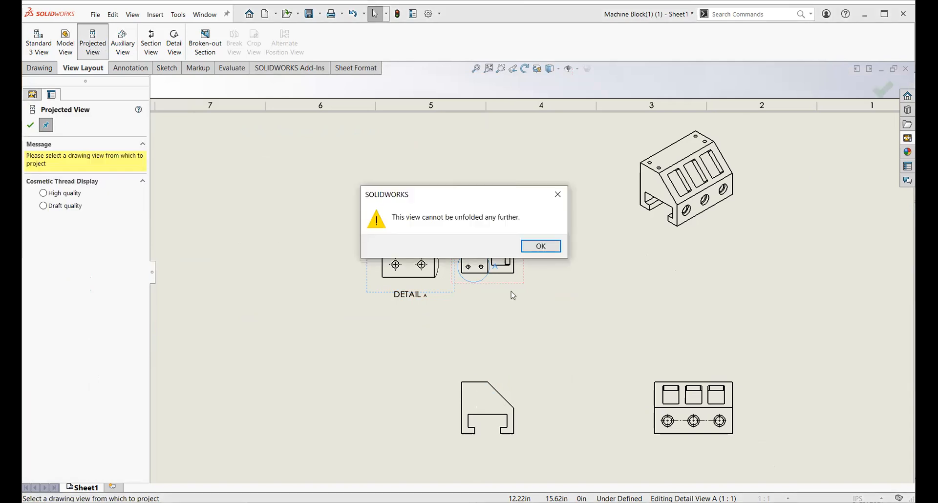
pyautogui.click(541, 247)
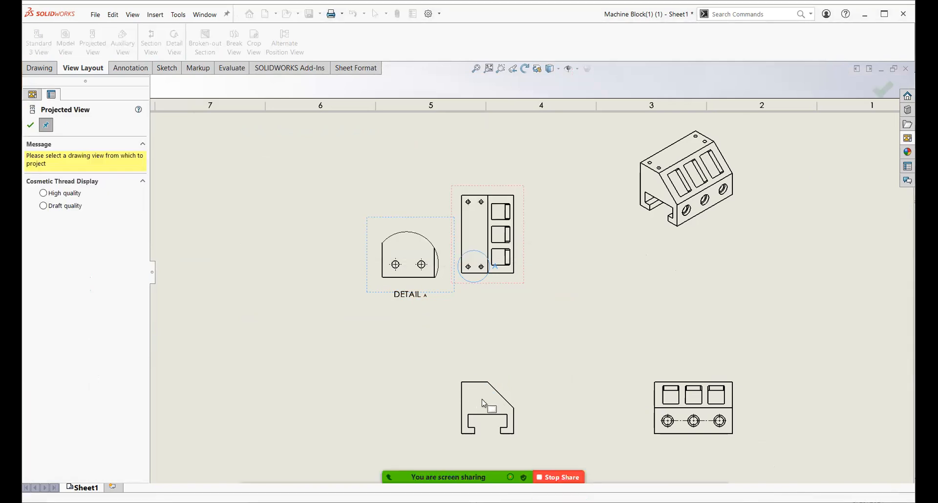
pyautogui.click(481, 397)
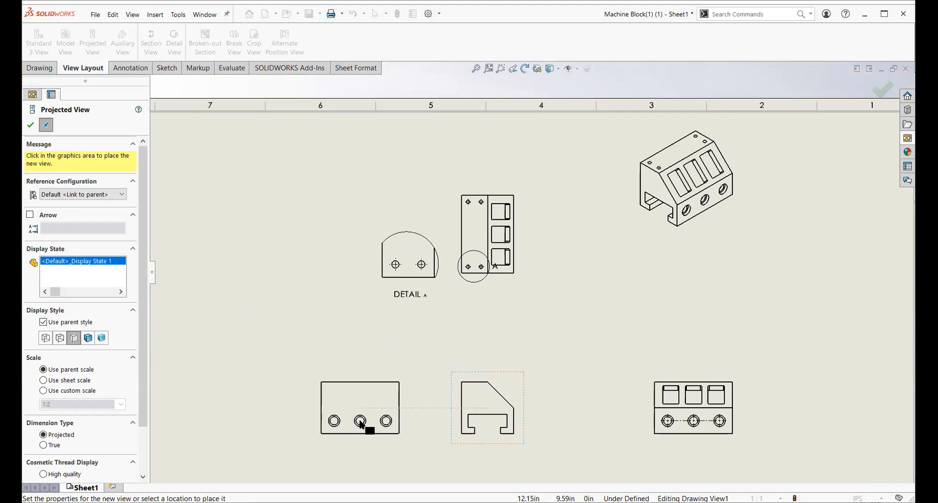
pyautogui.click(361, 425)
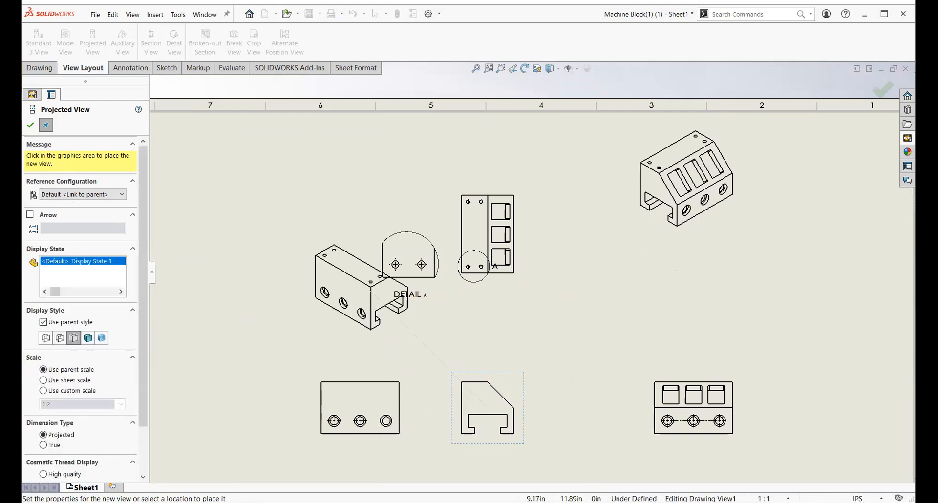
pyautogui.click(34, 125)
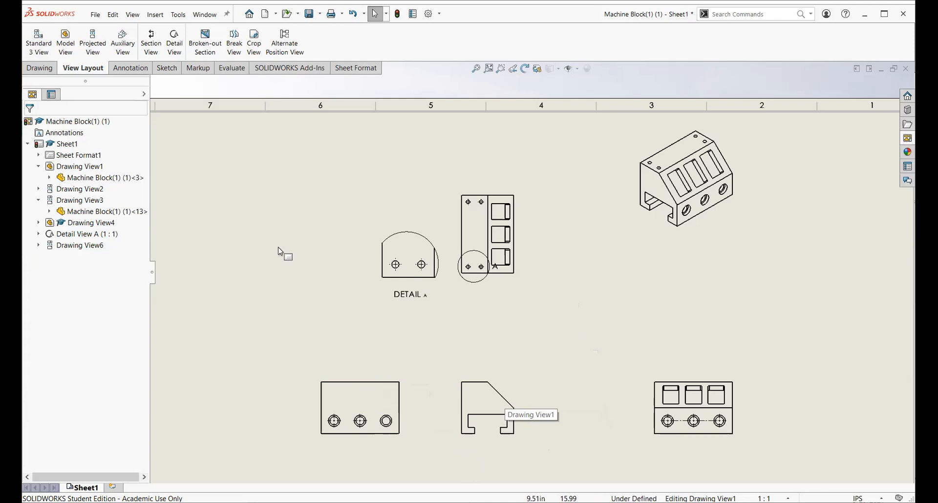
# Create an auxiliary view from the front view's slanted edge and place it diagonally above and to the right, keeping the parent scale.
pyautogui.click(122, 43)
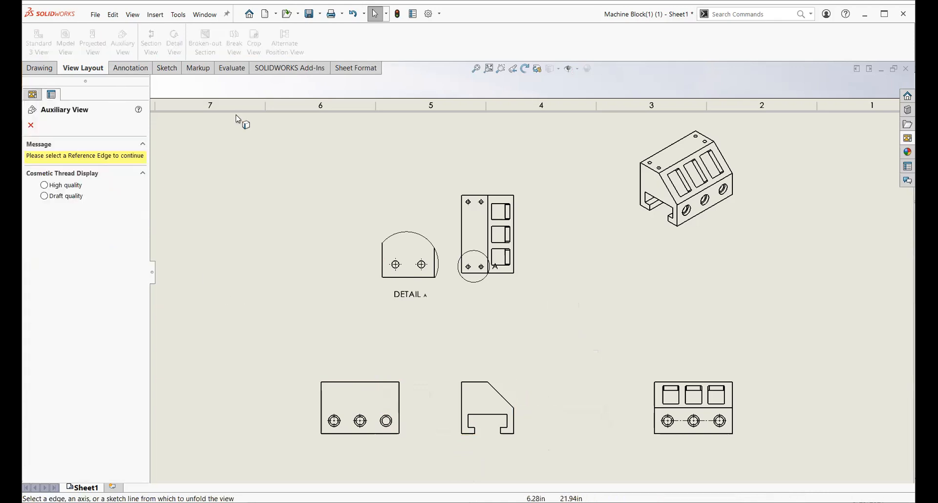
pyautogui.click(500, 397)
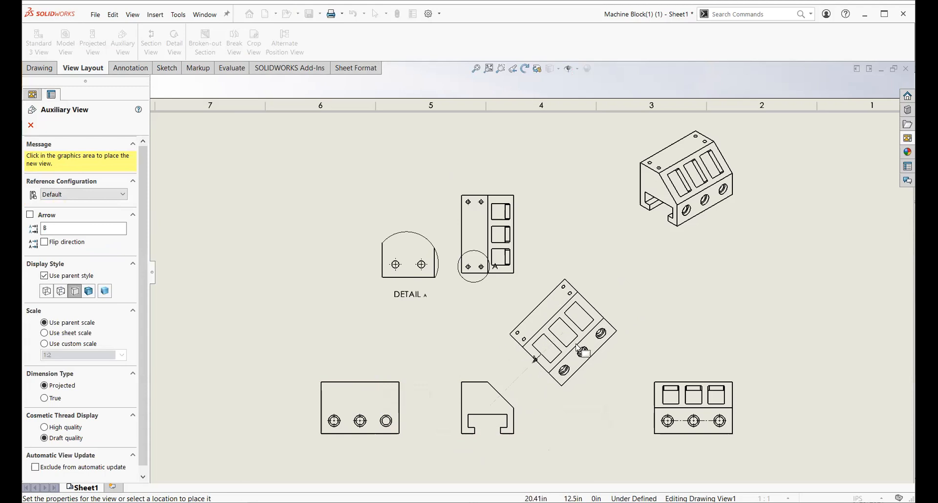
pyautogui.click(597, 325)
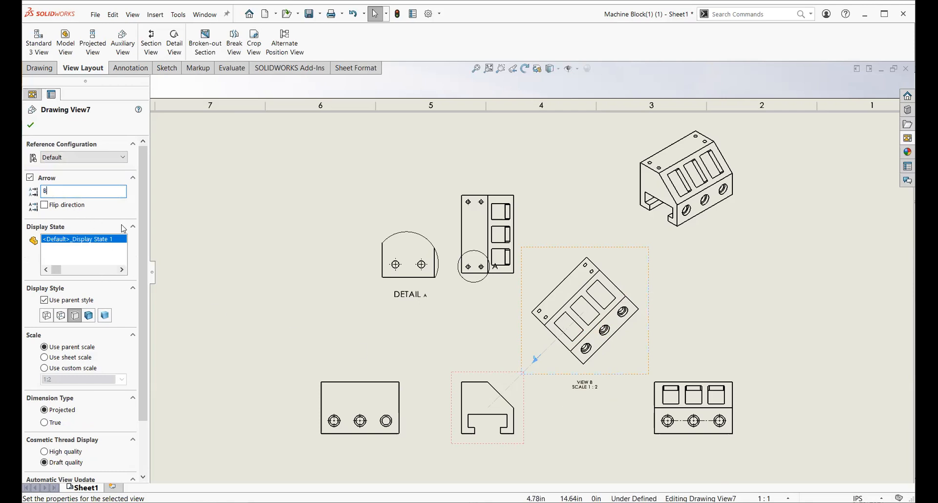
pyautogui.moveTo(147, 231); pyautogui.dragTo(145, 270)
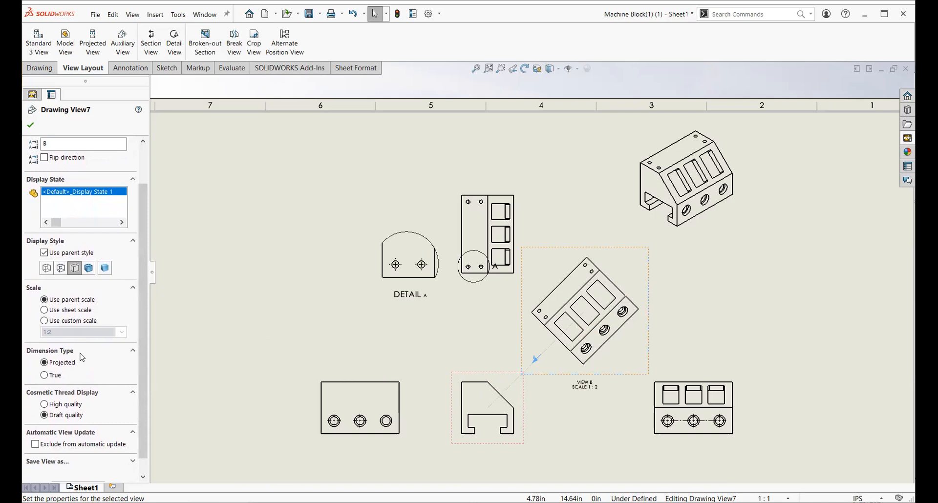
pyautogui.click(29, 127)
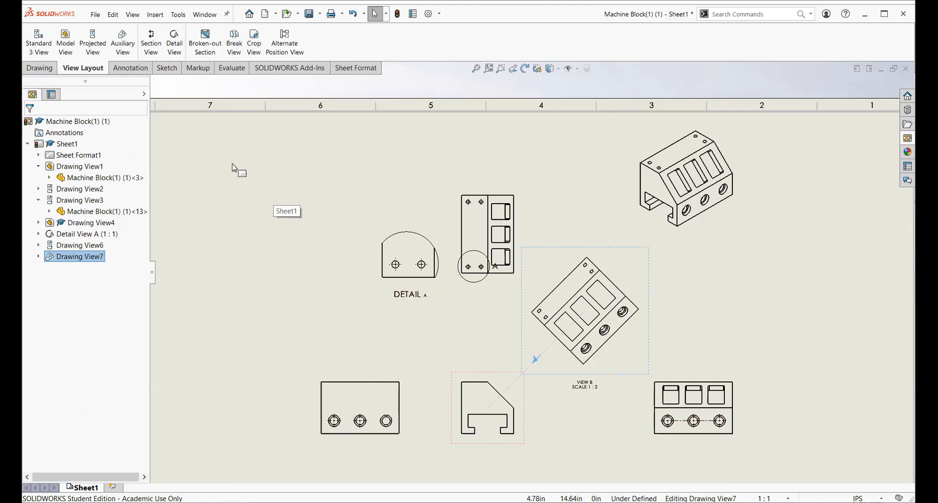
# Create a section view with a vertical cutting line through the right view's rightmost round hole and place it to the right of that view.
pyautogui.click(152, 43)
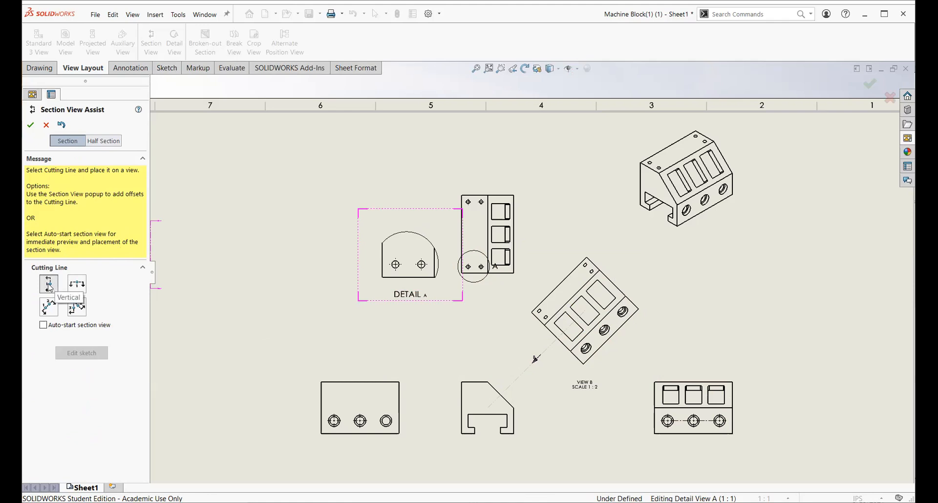
pyautogui.click(76, 286)
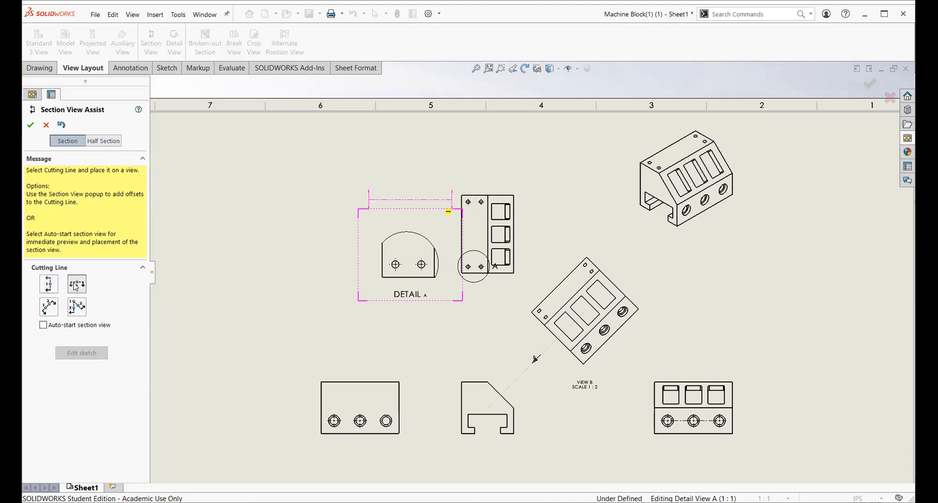
pyautogui.click(47, 314)
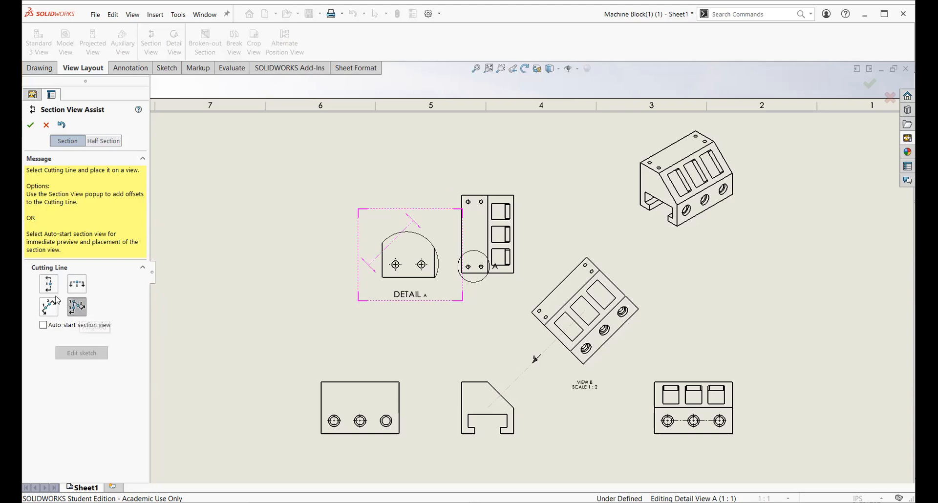
pyautogui.click(78, 307)
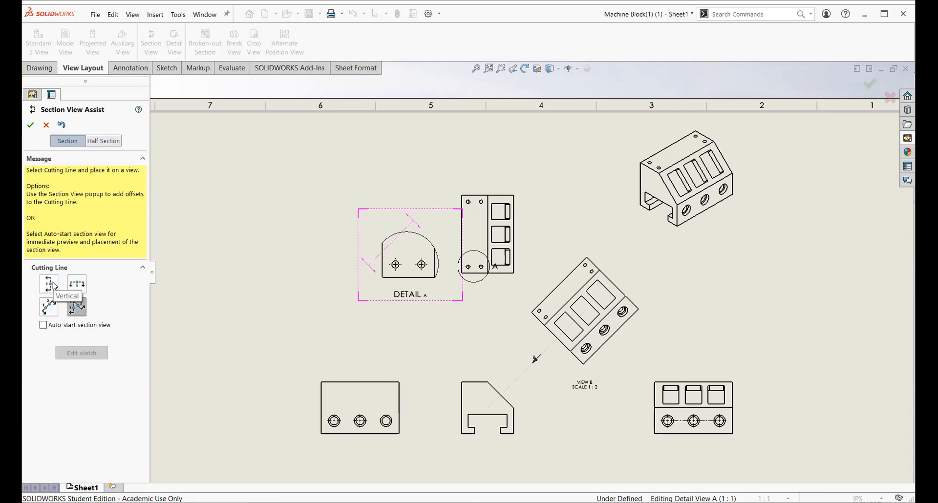
pyautogui.click(54, 286)
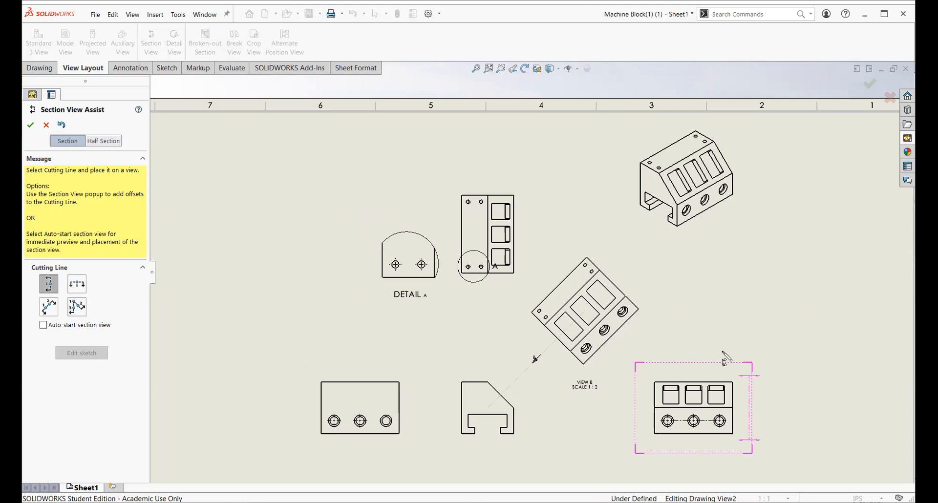
pyautogui.click(720, 422)
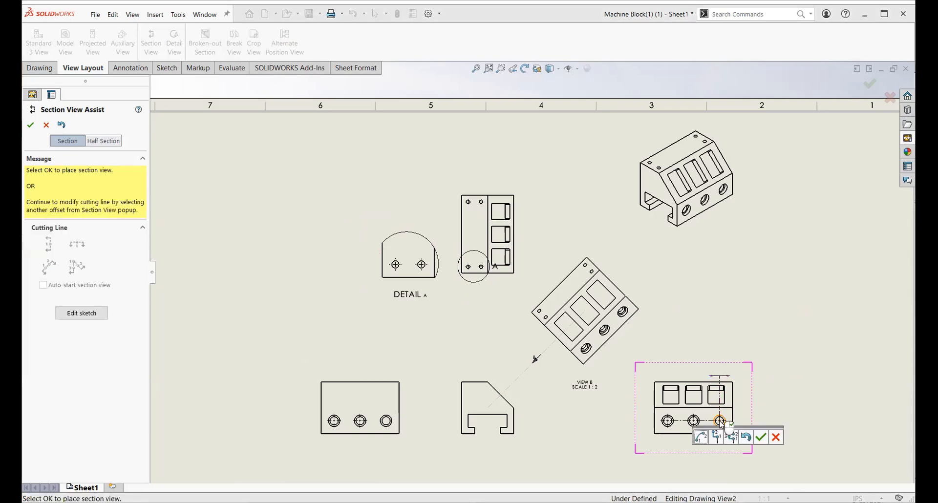
pyautogui.click(761, 437)
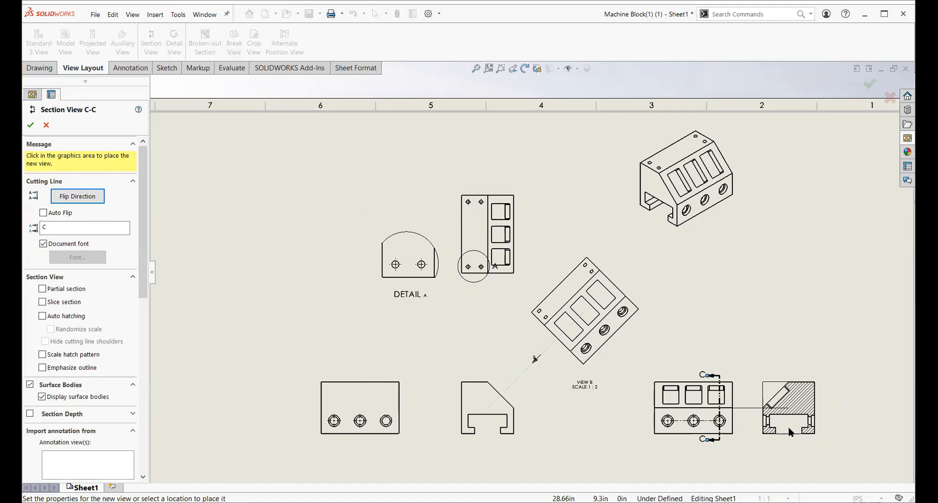
pyautogui.click(790, 426)
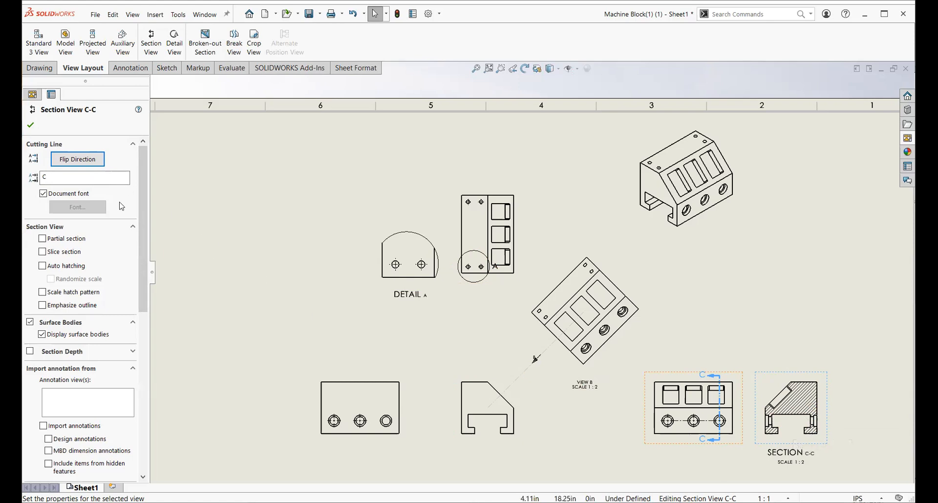
pyautogui.scroll(-5, 49, 201)
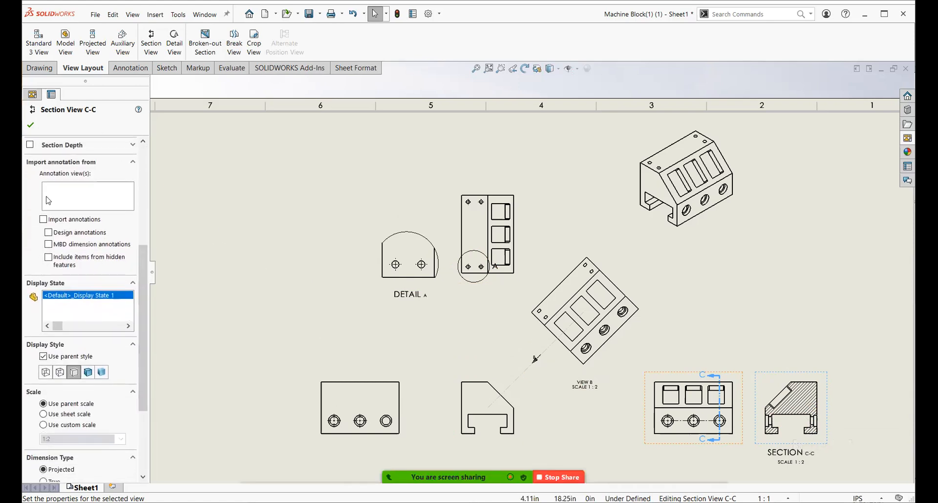
pyautogui.click(30, 126)
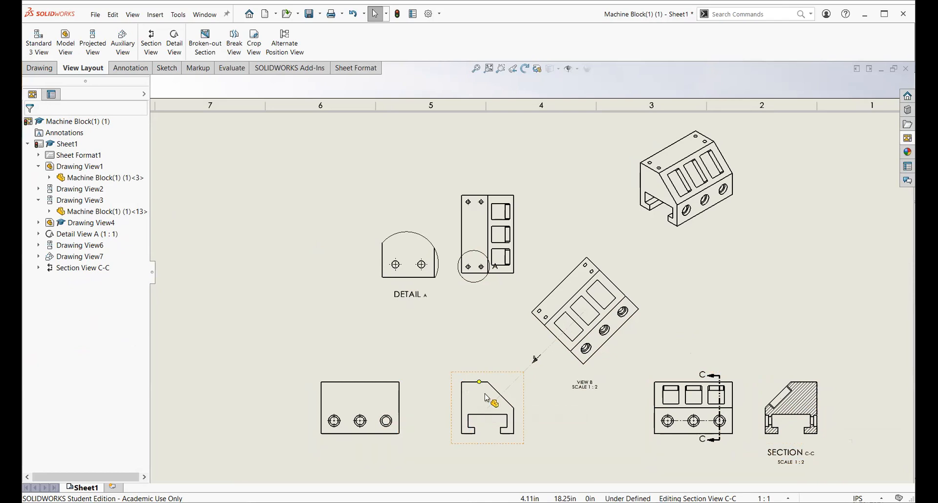
# Display the front view with Hidden Lines Visible.
pyautogui.click(461, 382)
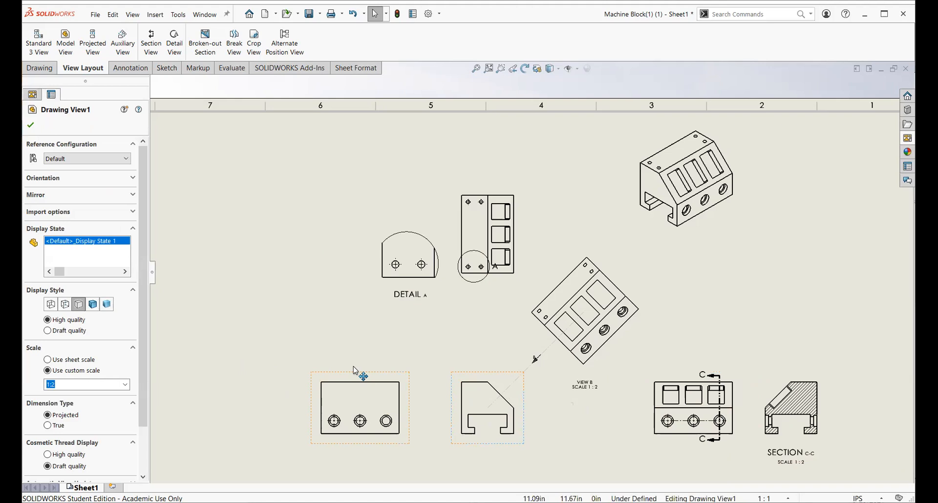
pyautogui.click(65, 306)
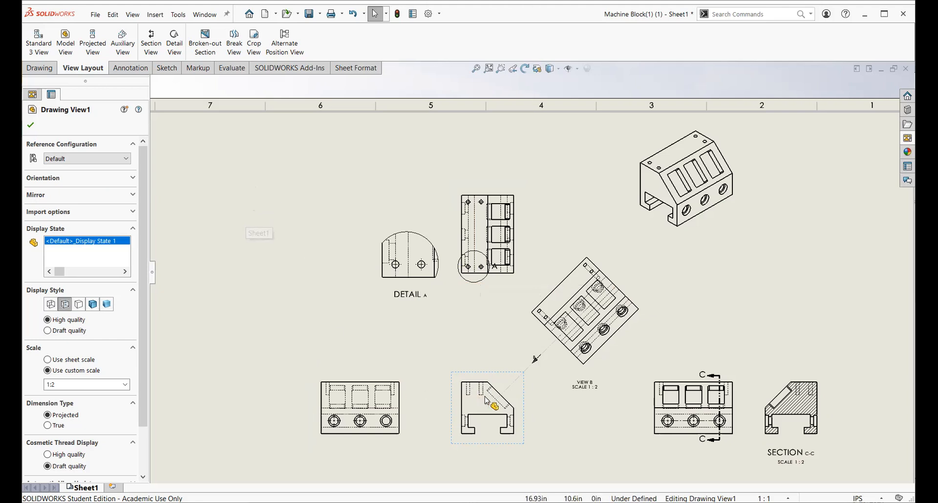
# Create a broken-out section with a closed spline around the two hidden holes at the front view's upper-left corner.
pyautogui.click(211, 54)
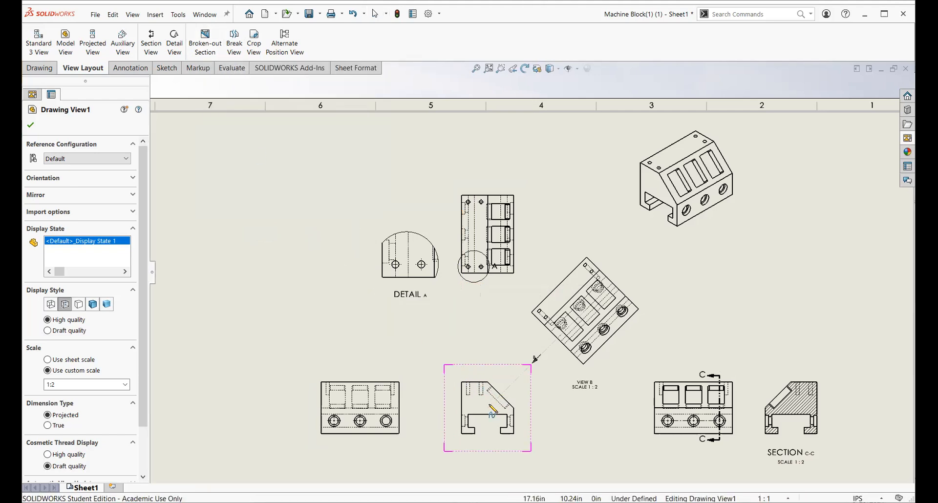
pyautogui.click(472, 373)
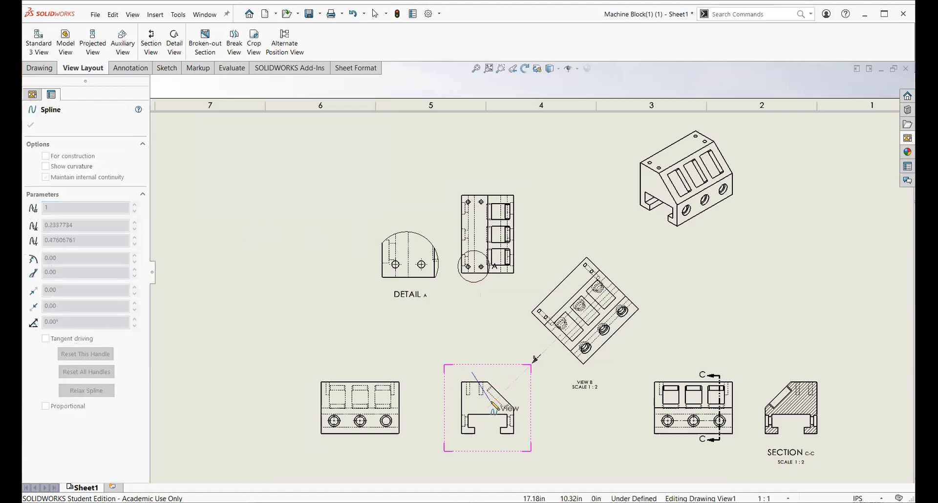
pyautogui.click(490, 381)
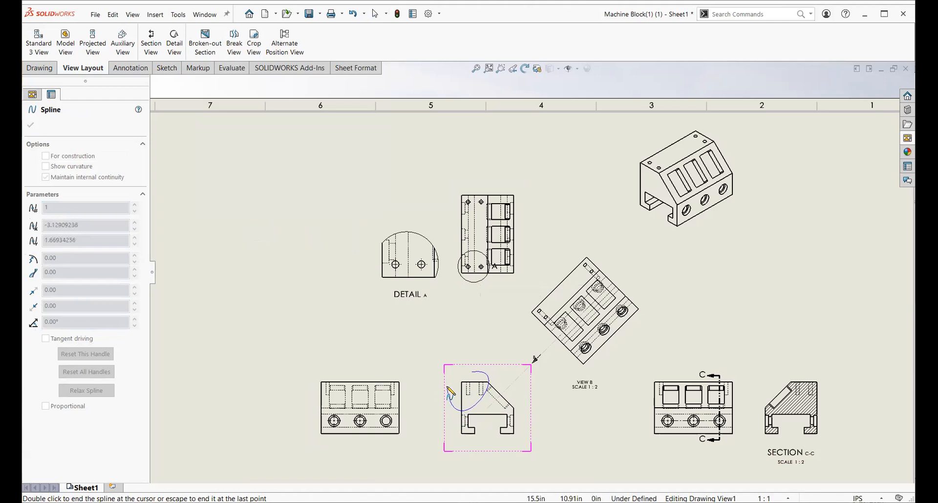
pyautogui.click(471, 372)
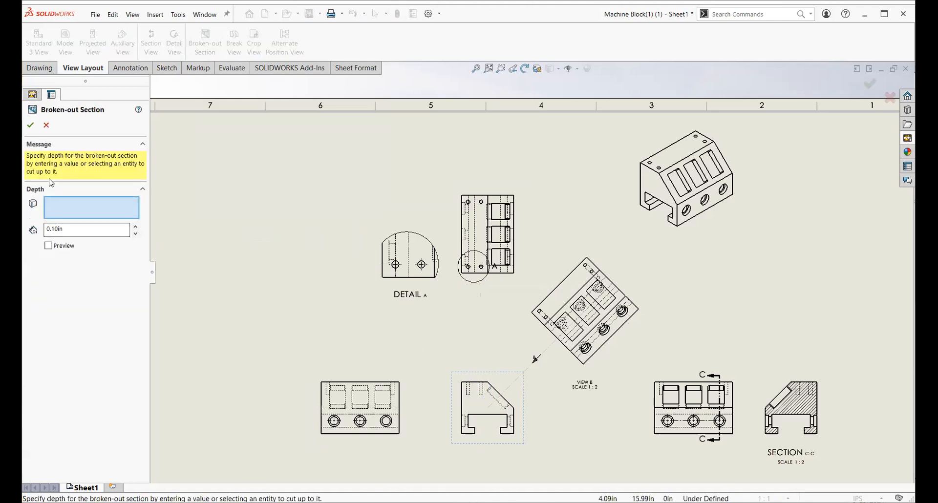
pyautogui.click(74, 226)
pyautogui.click(30, 125)
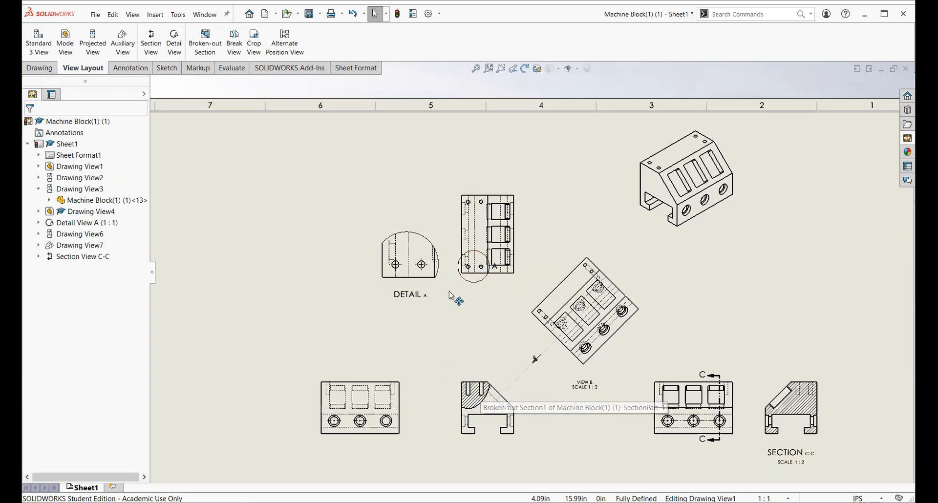
# Undo the front view's broken-out section and its boundary spline.
pyautogui.click(351, 19)
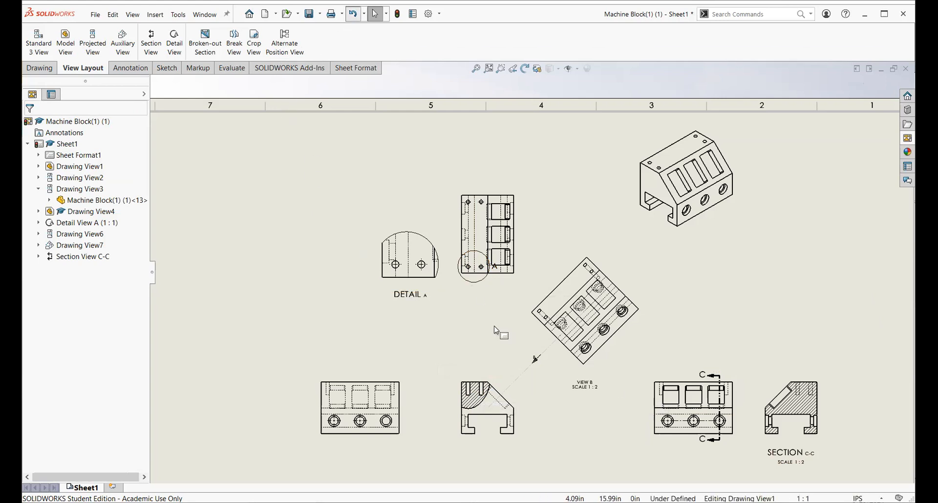
pyautogui.doubleClick(450, 390)
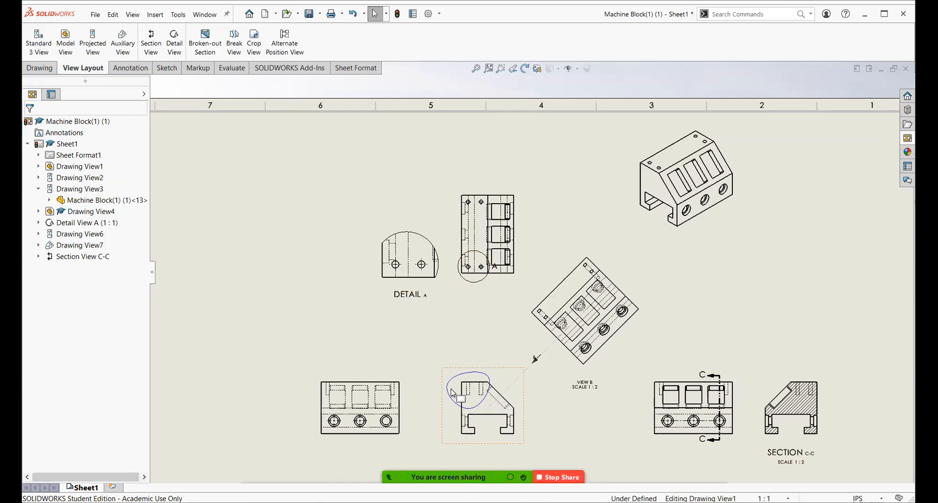
pyautogui.click(419, 338)
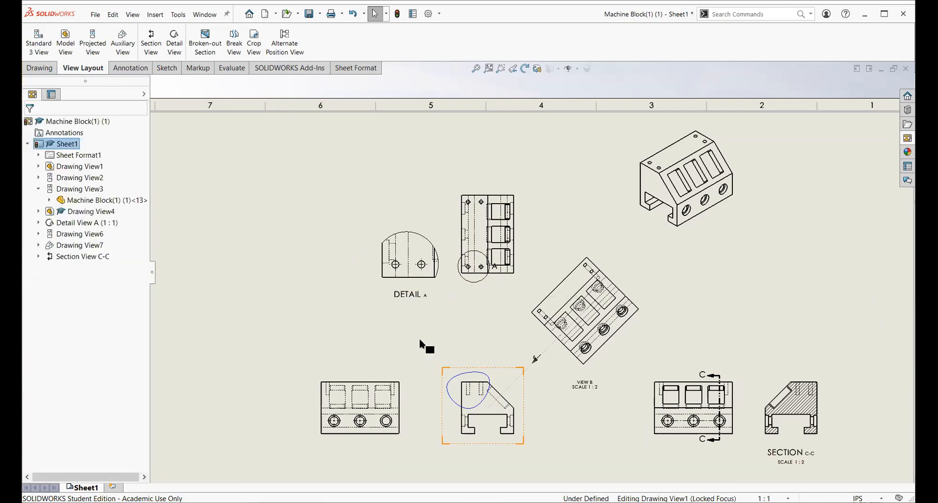
pyautogui.click(353, 16)
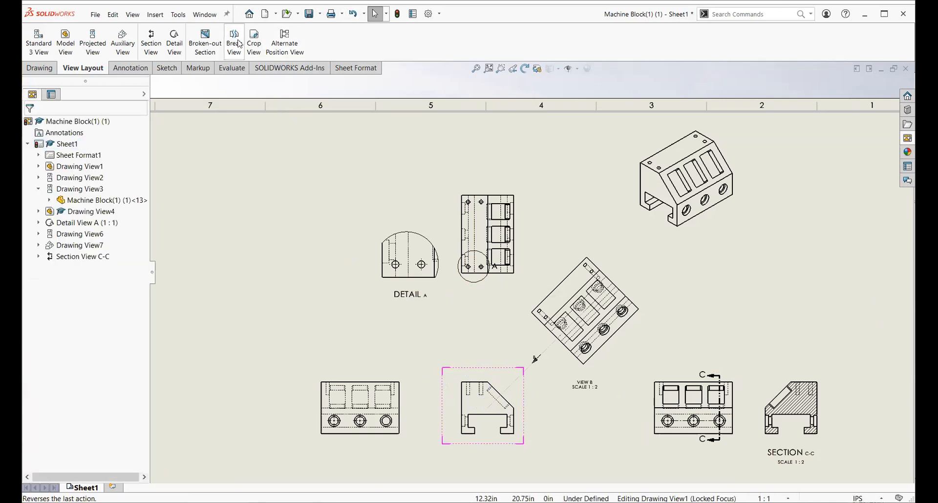
# Try a broken-out section 0.10 in deep around the front view's two upper holes, and undo it together with its spline.
pyautogui.click(205, 44)
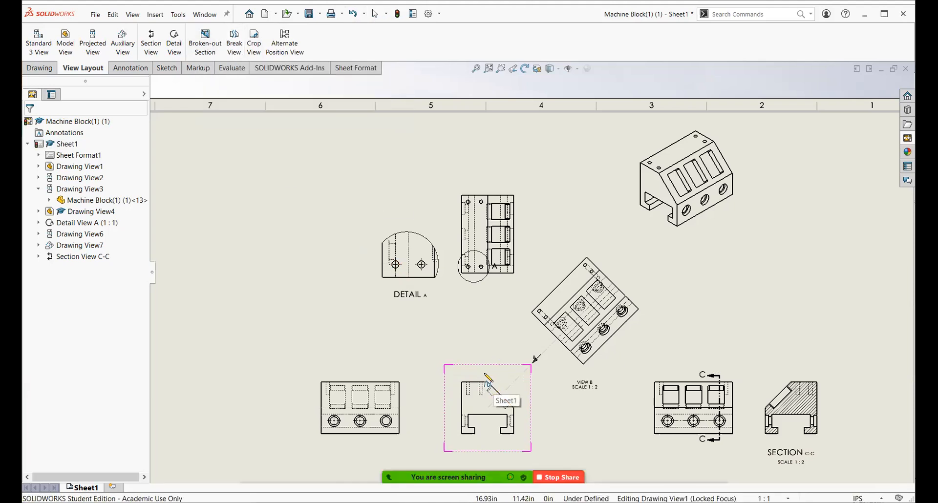
pyautogui.click(484, 373)
pyautogui.click(489, 392)
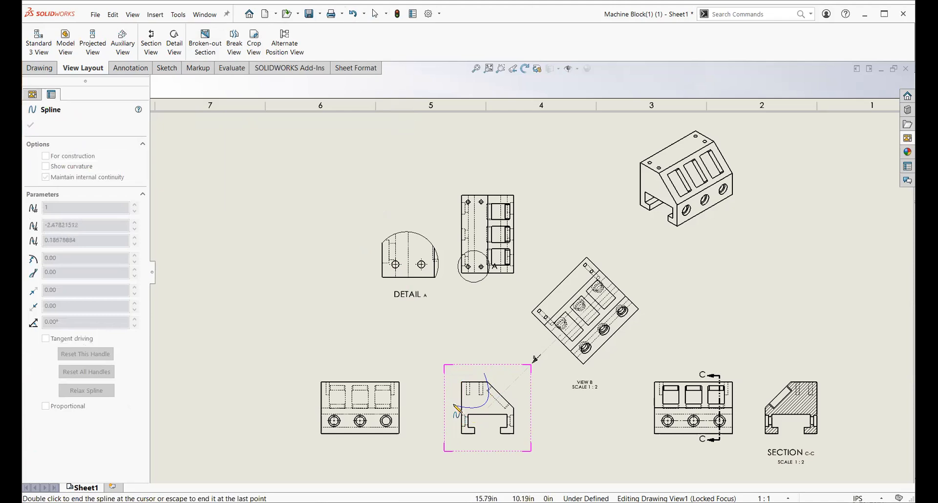
pyautogui.click(444, 396)
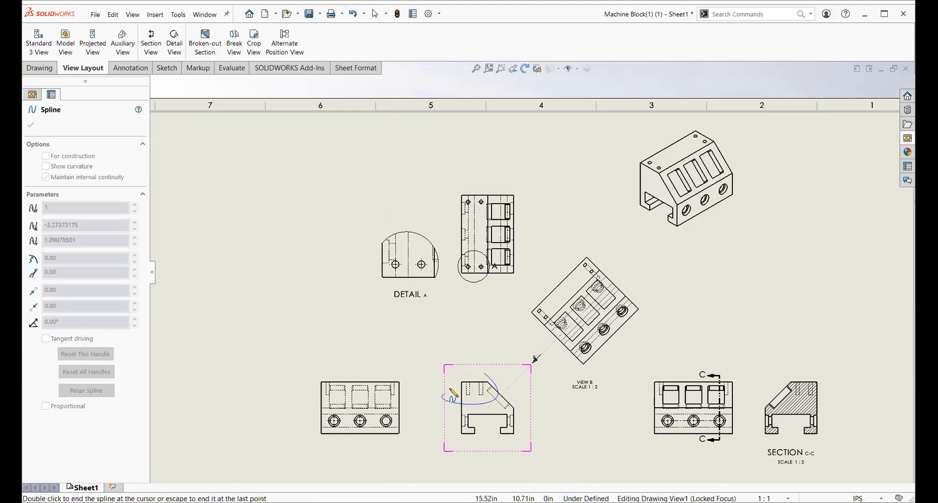
pyautogui.click(484, 374)
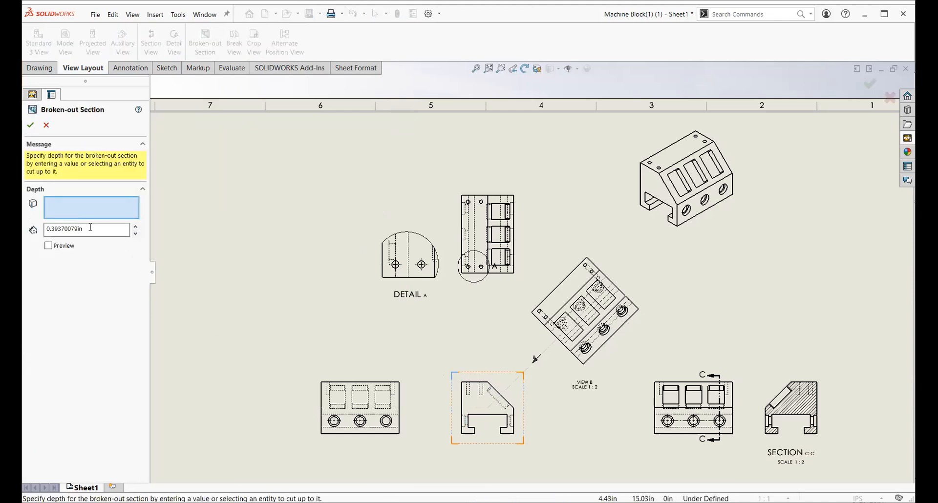
pyautogui.click(90, 228)
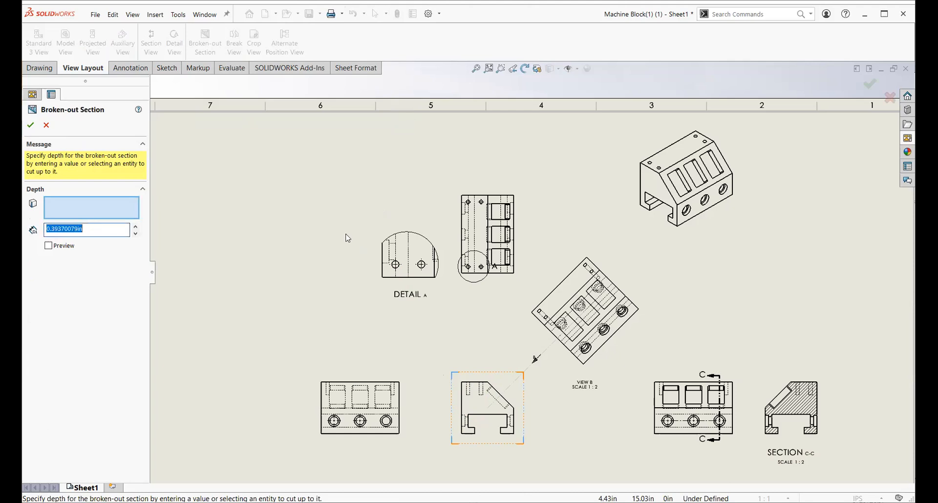
pyautogui.write('0.10in')
pyautogui.click(31, 127)
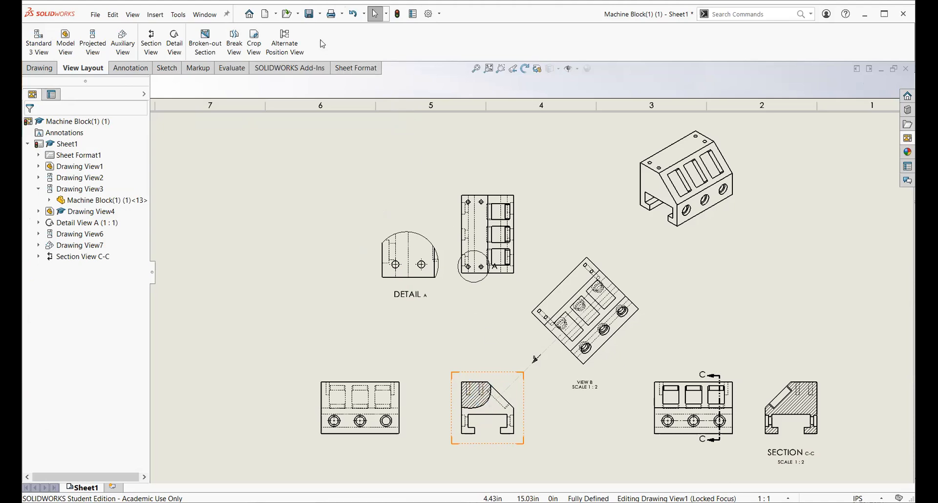
pyautogui.click(352, 15)
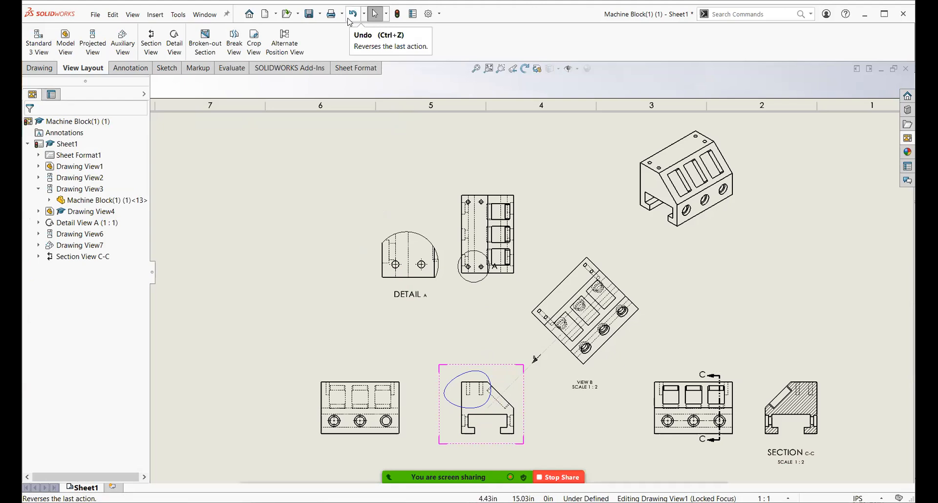
pyautogui.click(354, 15)
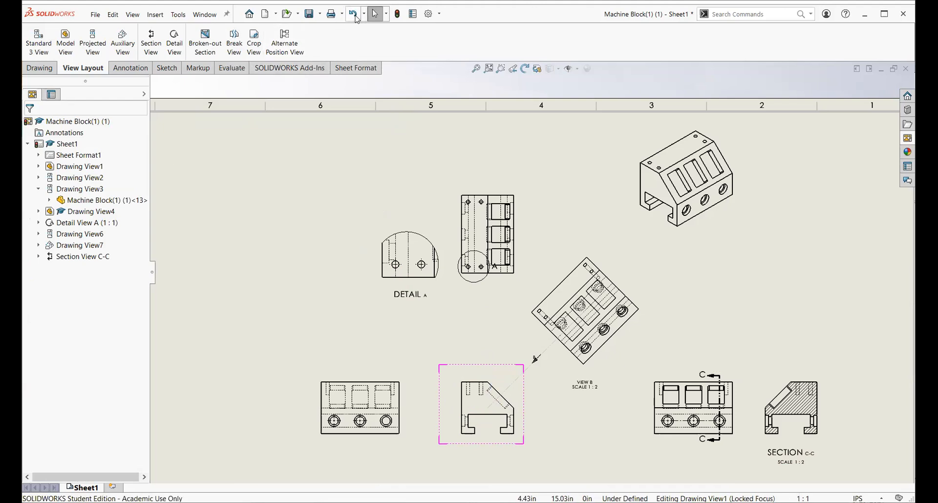
# Create a broken-out section 0.50 in deep within a closed spline around the two upper holes of the front view.
pyautogui.click(214, 42)
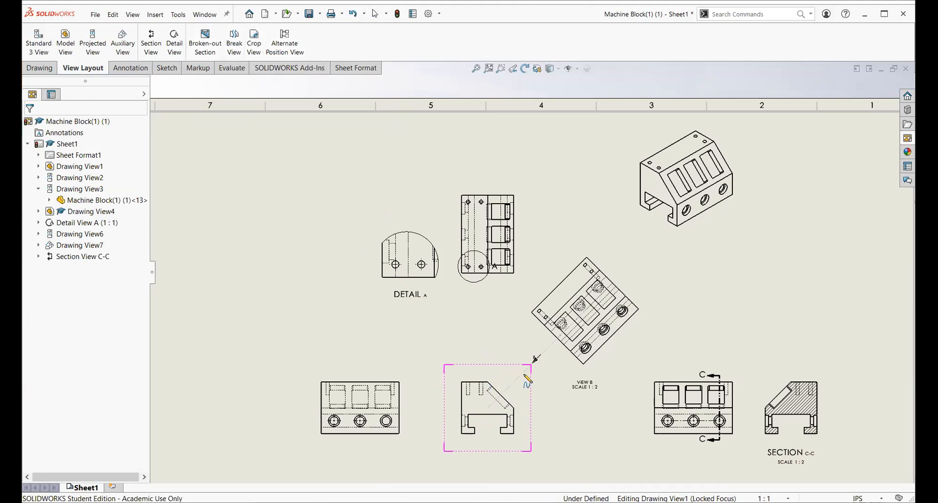
pyautogui.click(481, 376)
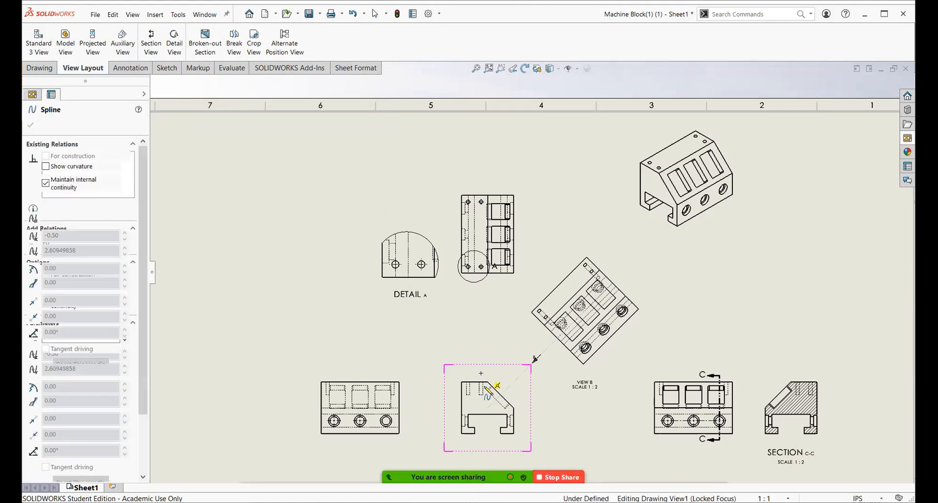
pyautogui.click(488, 402)
pyautogui.click(452, 397)
pyautogui.click(479, 377)
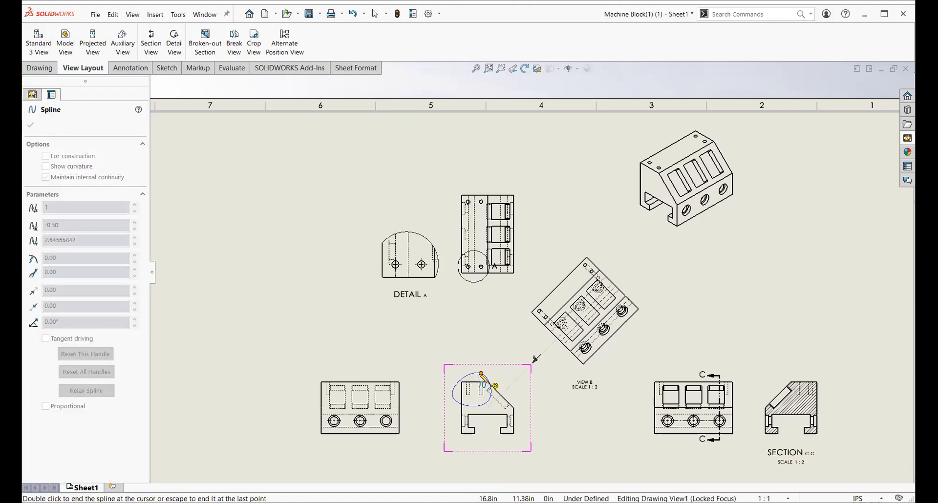
pyautogui.doubleClick(104, 228)
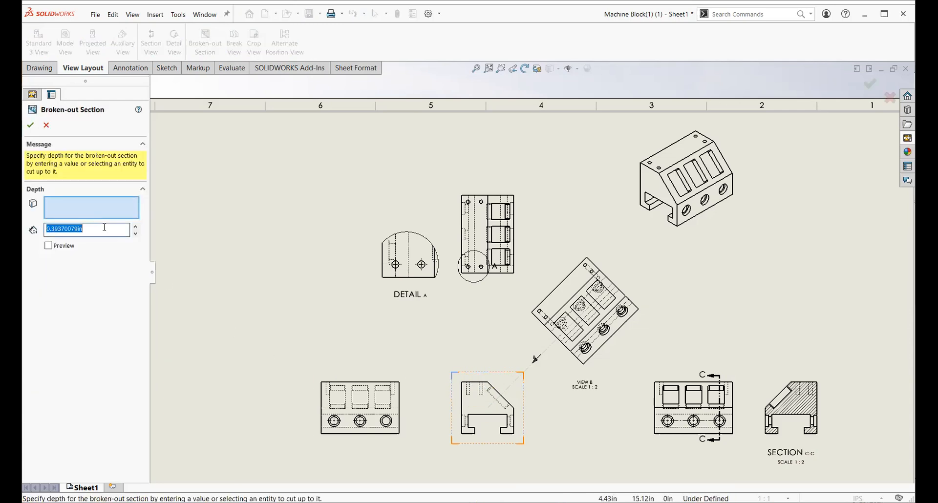
pyautogui.write('0.50in')
pyautogui.click(30, 128)
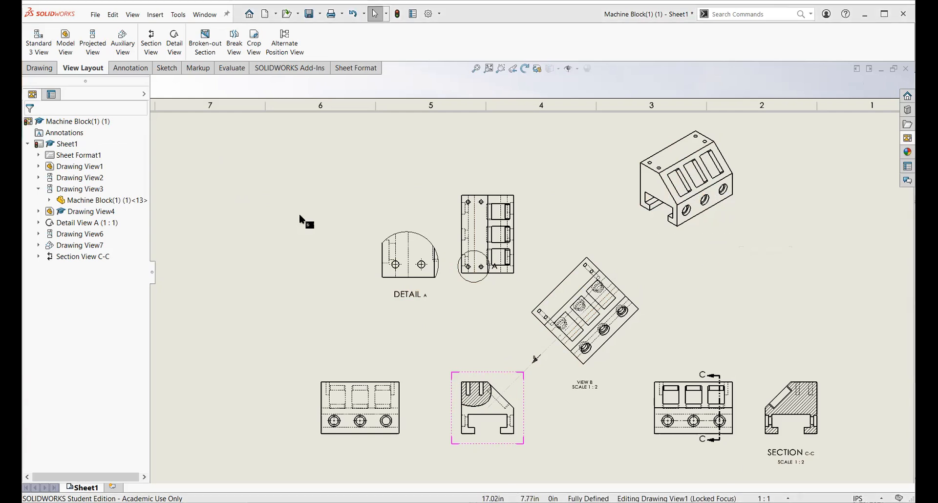
# Insert a front model view of Machine Block(1) (1) at sheet scale below the isometric view, without projected views.
pyautogui.click(66, 43)
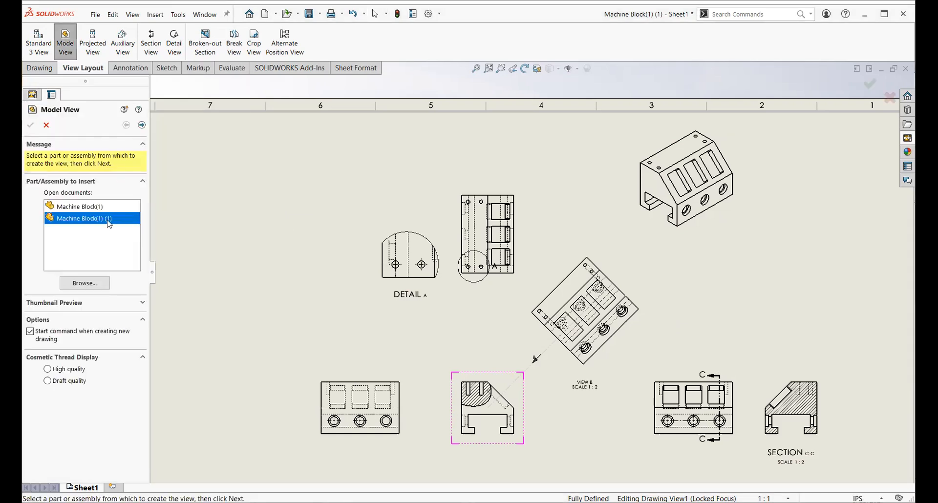
pyautogui.doubleClick(109, 224)
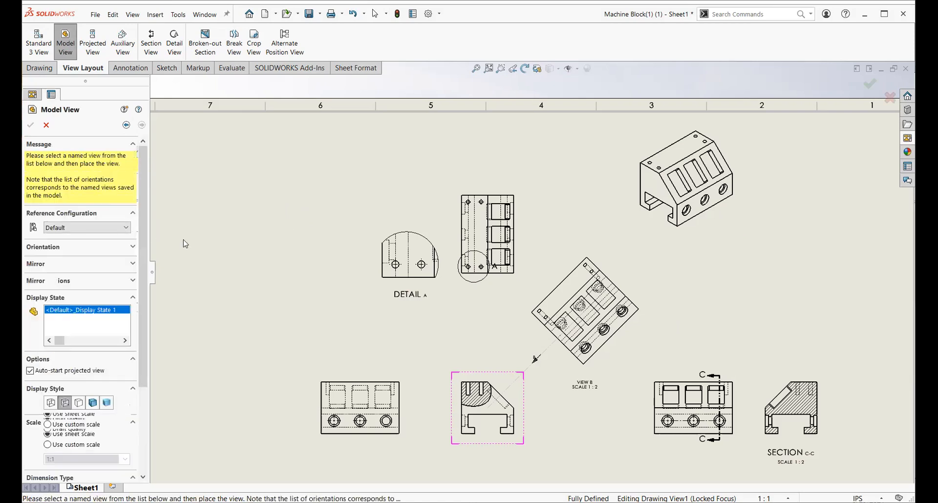
pyautogui.click(731, 299)
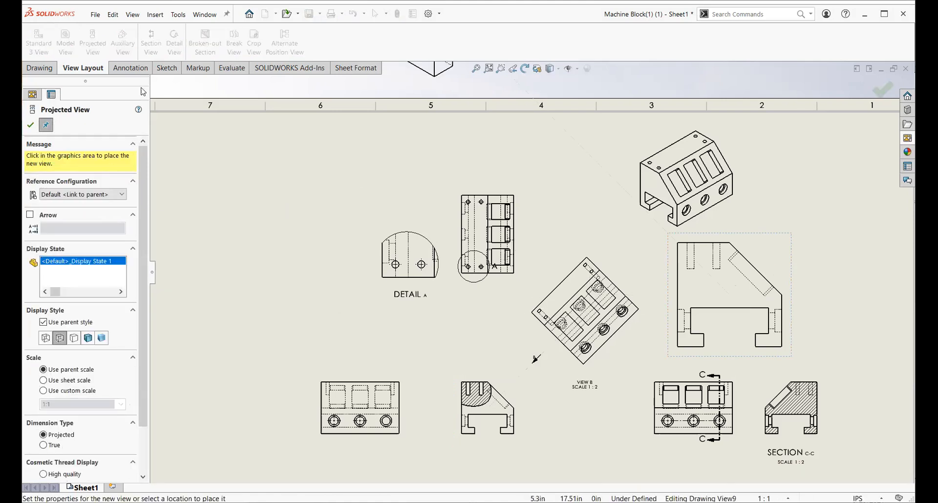
pyautogui.press('Escape')
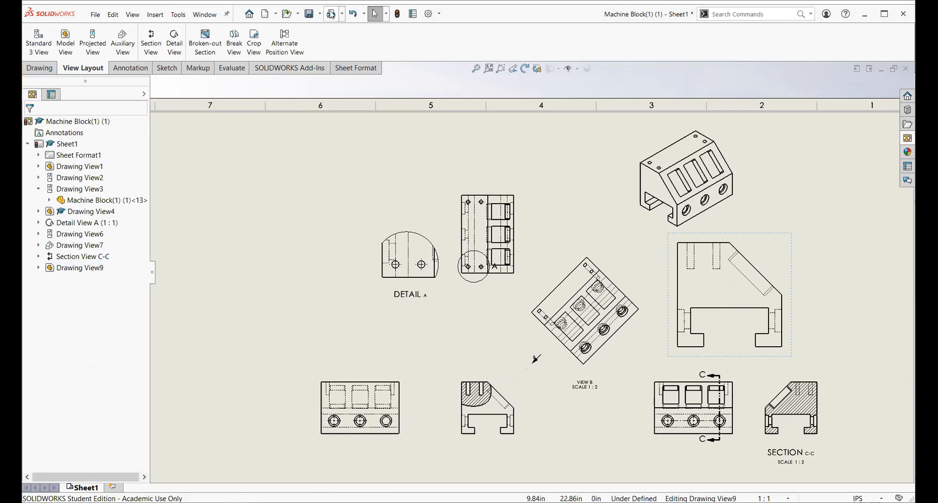
pyautogui.click(778, 247)
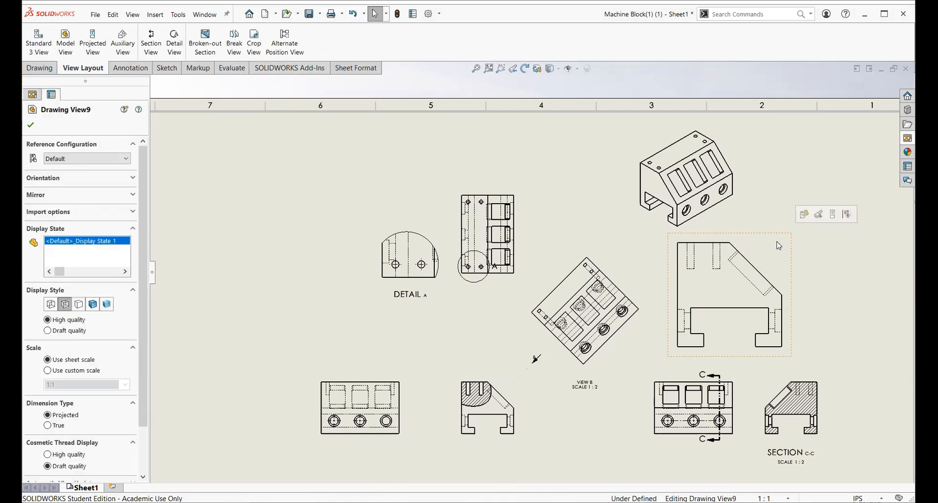
pyautogui.moveTo(142, 172); pyautogui.dragTo(163, 149)
pyautogui.click(66, 46)
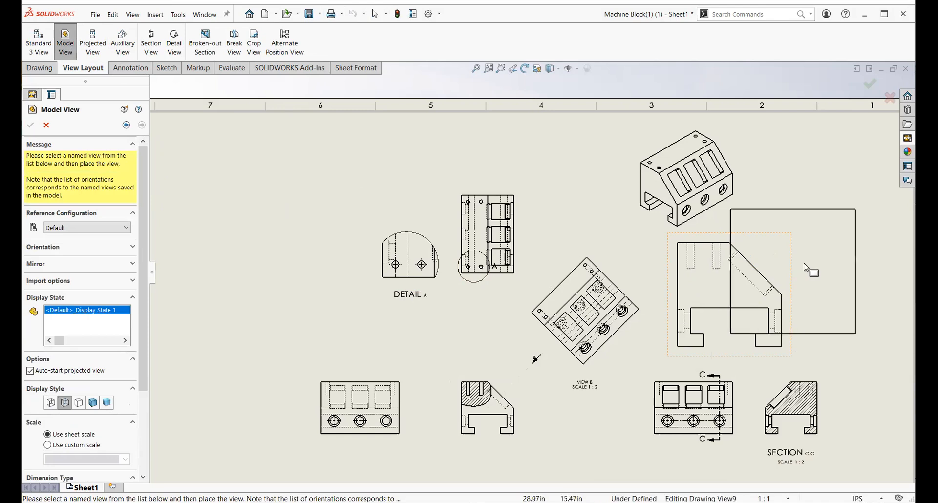
pyautogui.press('Escape')
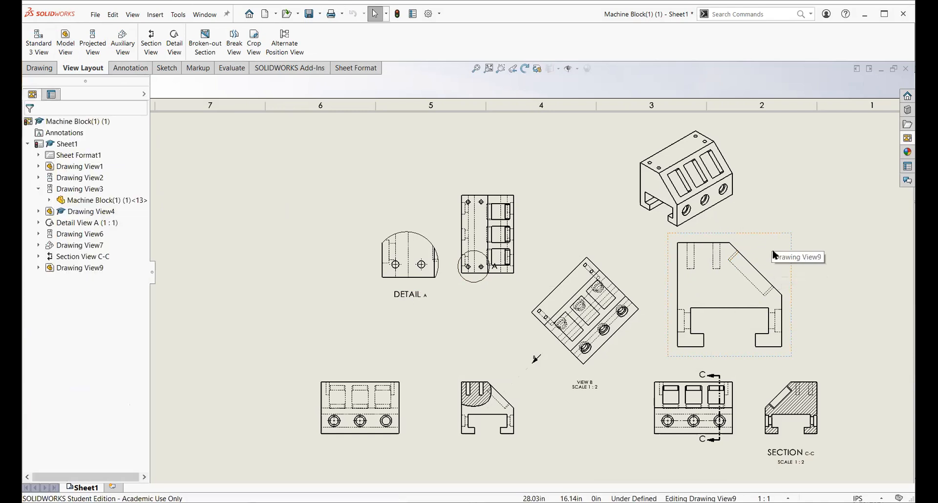
# Delete the full-scale front view below the isometric view.
pyautogui.rightClick(774, 258)
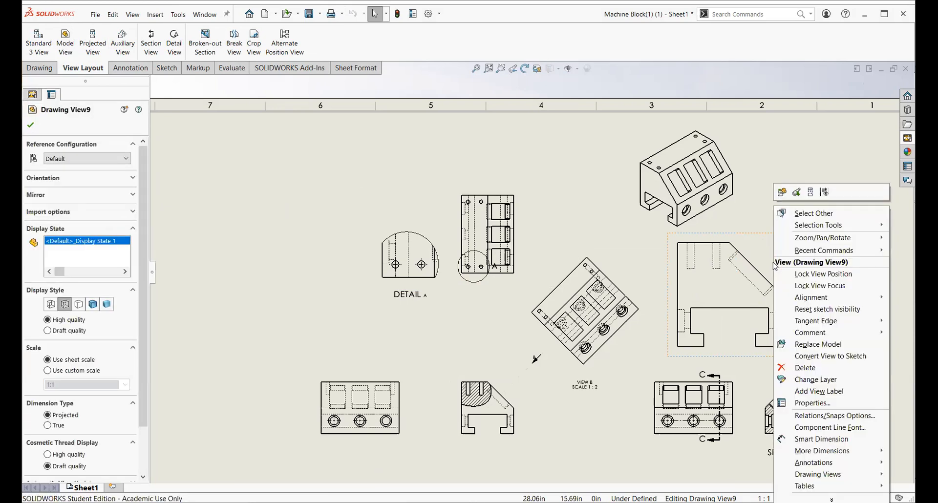
pyautogui.click(753, 253)
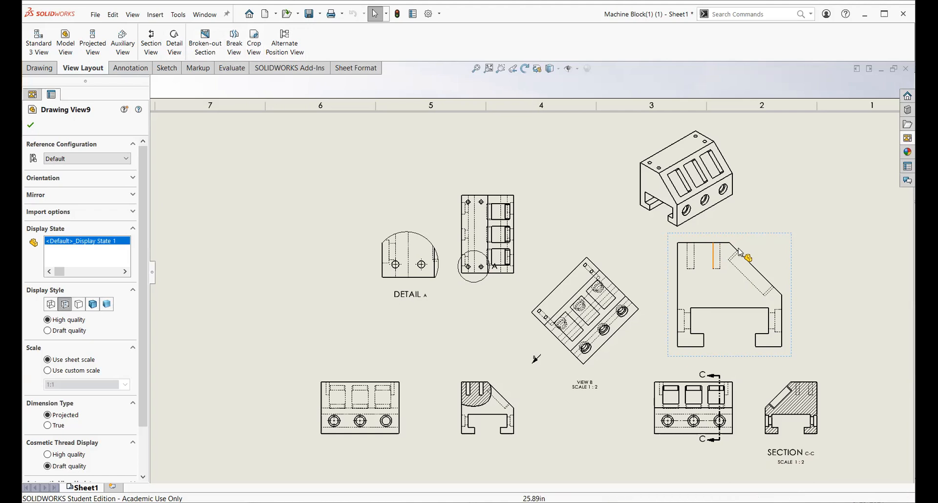
pyautogui.rightClick(766, 252)
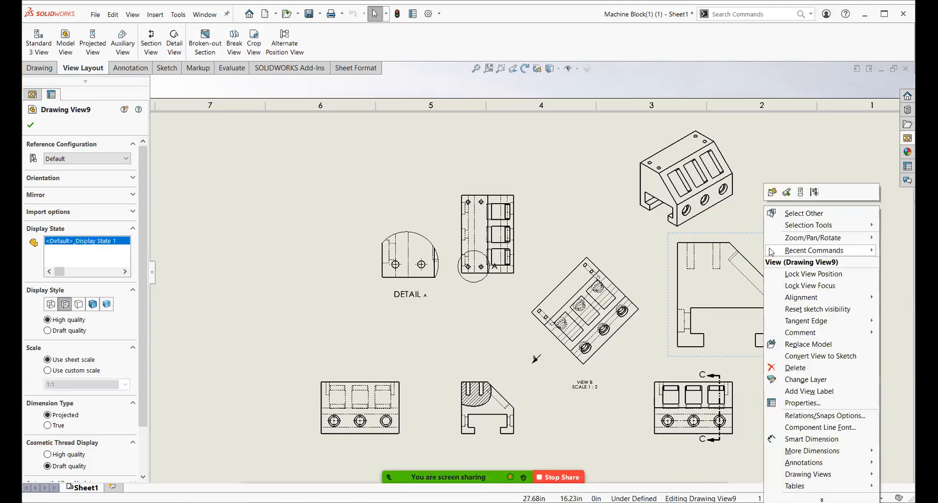
pyautogui.click(791, 368)
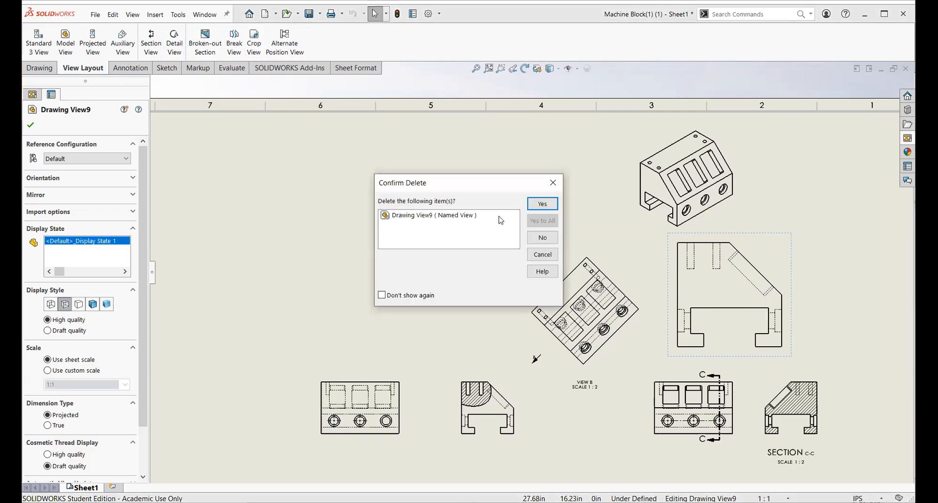
pyautogui.click(541, 204)
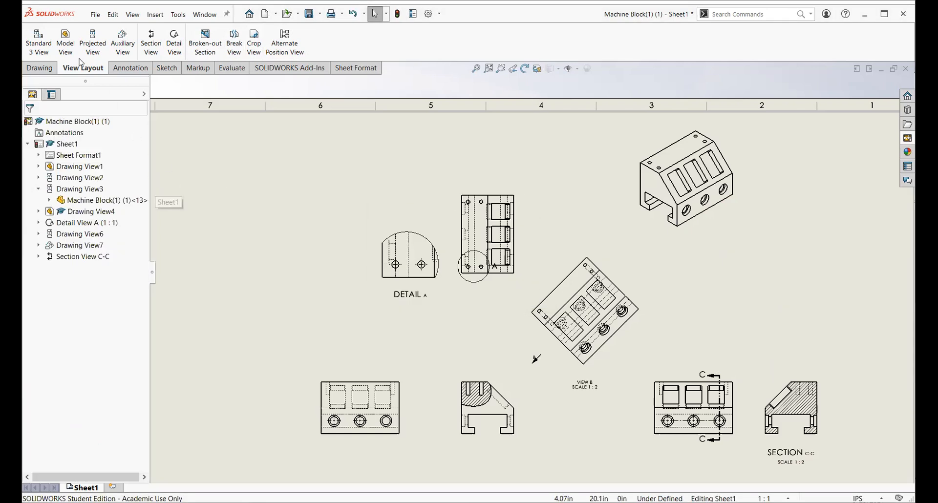
# Insert an isometric model view of Machine Block(1) below the existing isometric view.
pyautogui.click(65, 40)
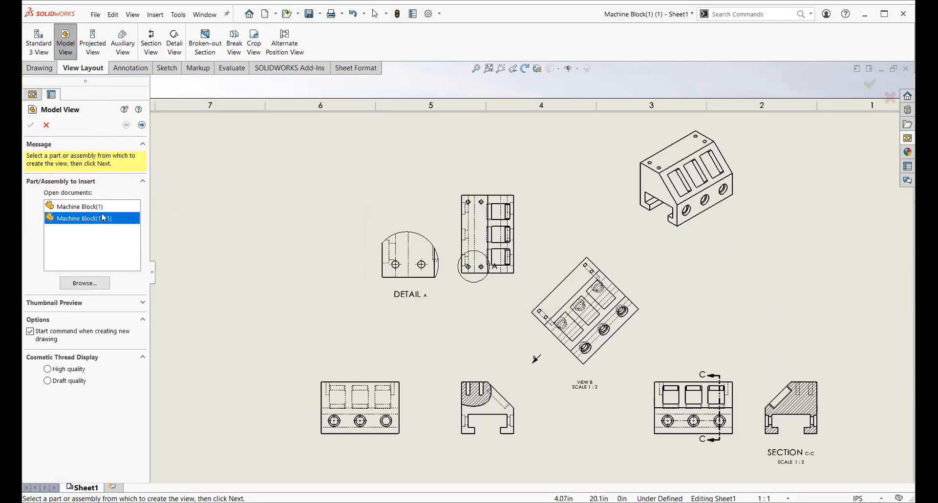
pyautogui.doubleClick(90, 208)
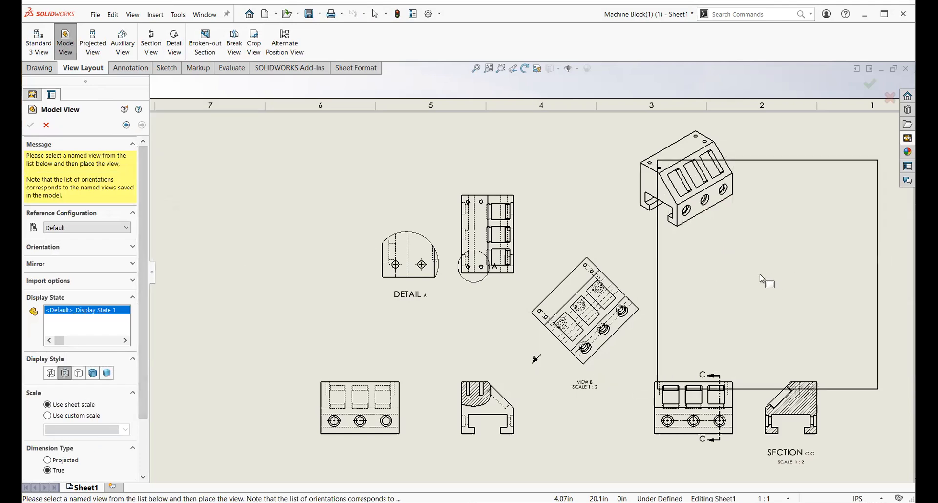
pyautogui.click(741, 290)
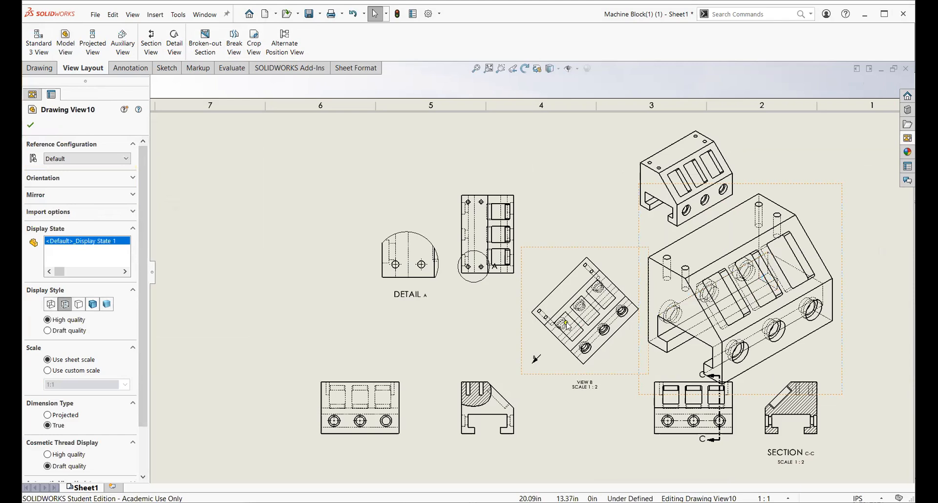
# Show the new isometric view with hidden lines removed and set its custom scale to 1:2.
pyautogui.click(80, 305)
pyautogui.scroll(-3, 147, 338)
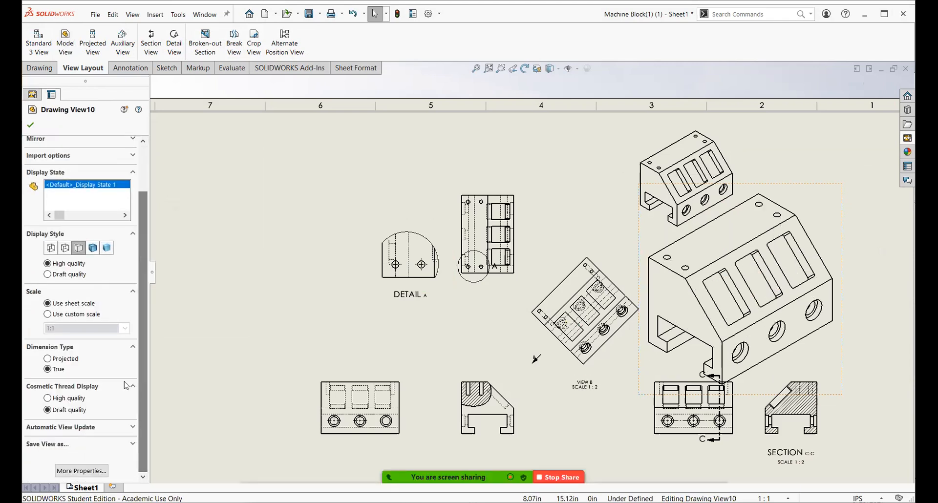
pyautogui.click(83, 315)
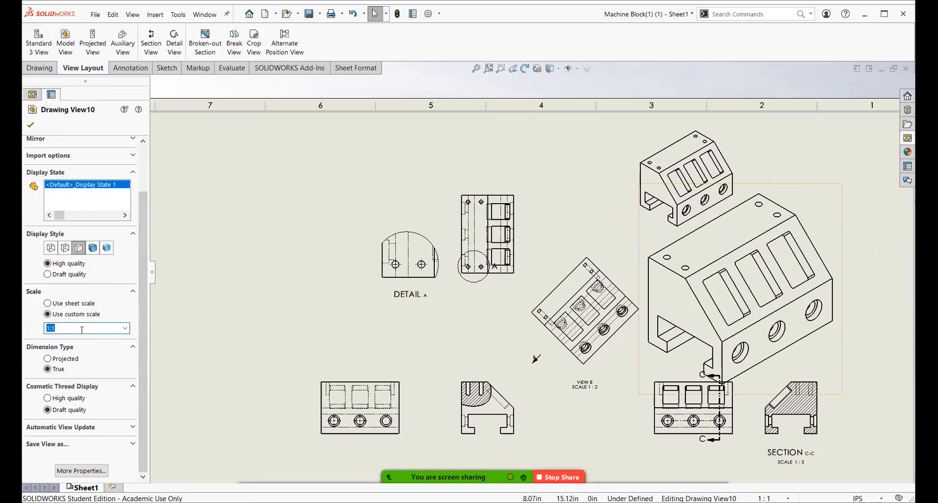
pyautogui.press('Return')
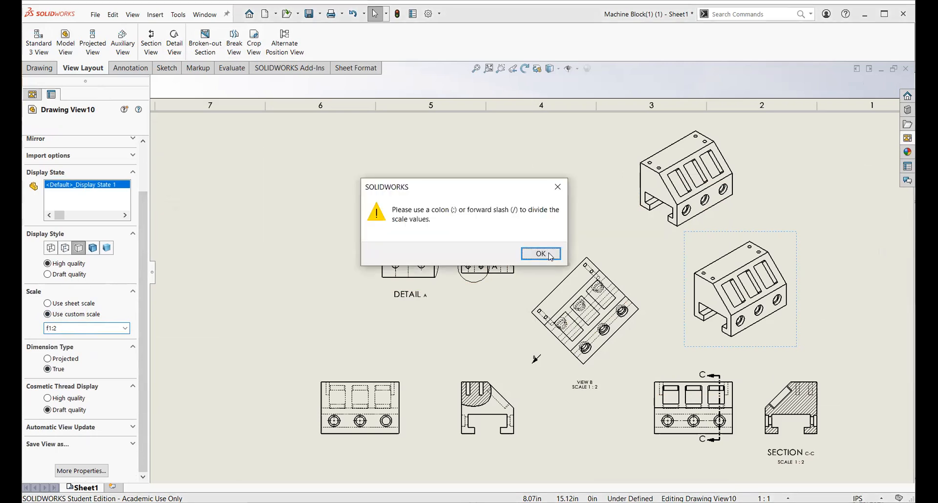
pyautogui.click(550, 257)
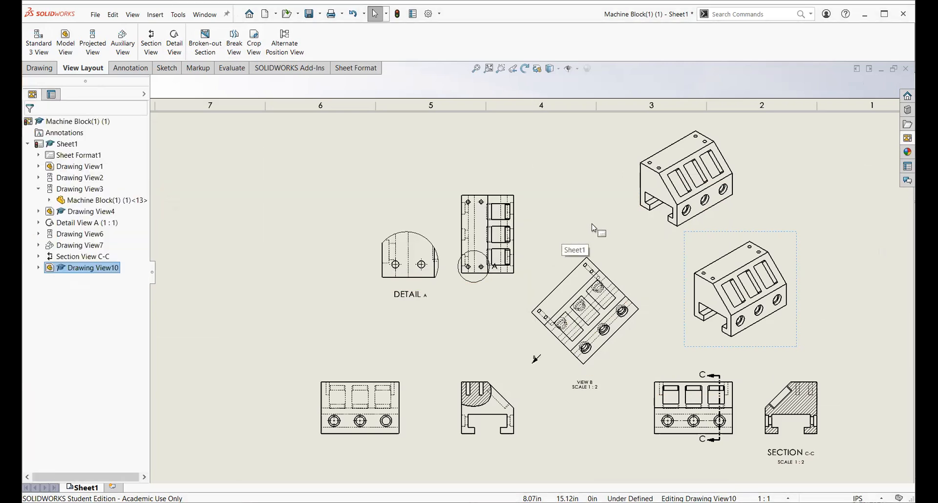
# Move the original isometric view so it sits directly above the new isometric view.
pyautogui.press('f')
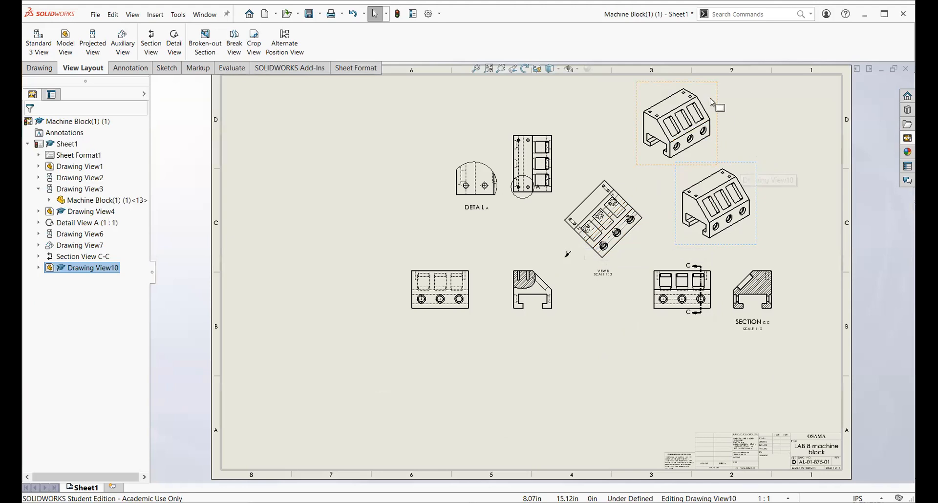
pyautogui.click(751, 104)
pyautogui.moveTo(719, 115)
pyautogui.mouseDown()
pyautogui.moveTo(756, 112)
pyautogui.moveTo(750, 105)
pyautogui.mouseUp()
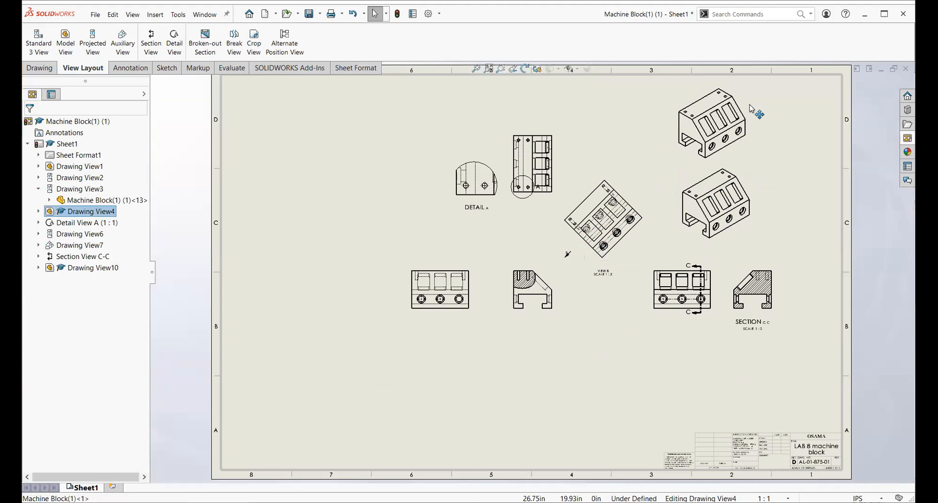
# Change the new isometric view's reference configuration to CUTWAY VIEW.
pyautogui.click(692, 216)
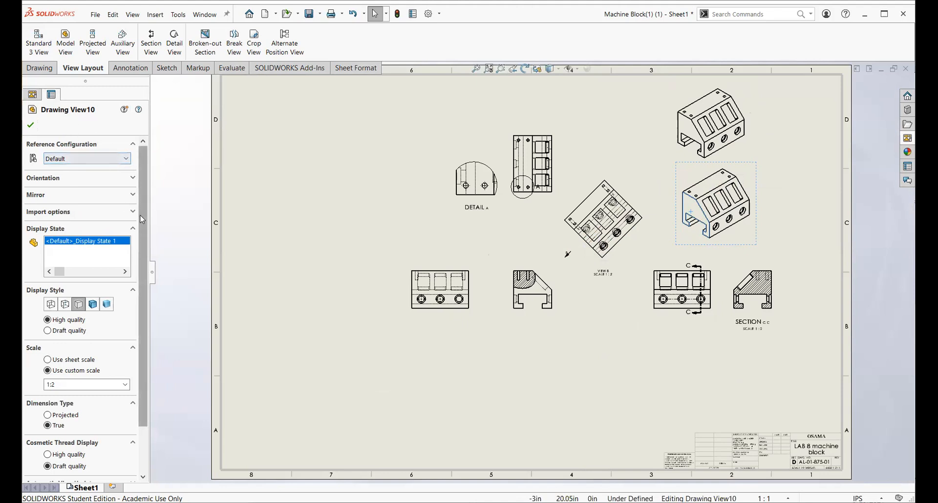
pyautogui.moveTo(142, 217)
pyautogui.mouseDown()
pyautogui.moveTo(141, 312)
pyautogui.moveTo(141, 205)
pyautogui.mouseUp()
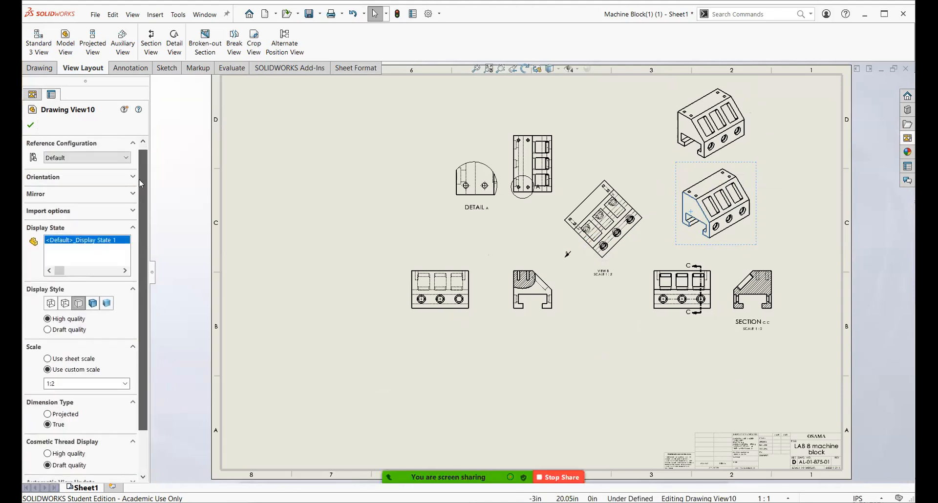
pyautogui.click(68, 159)
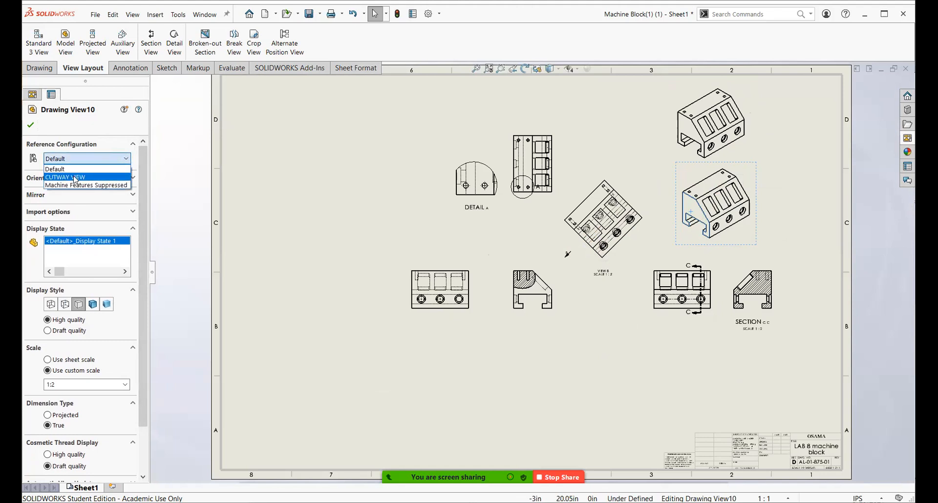
pyautogui.click(75, 177)
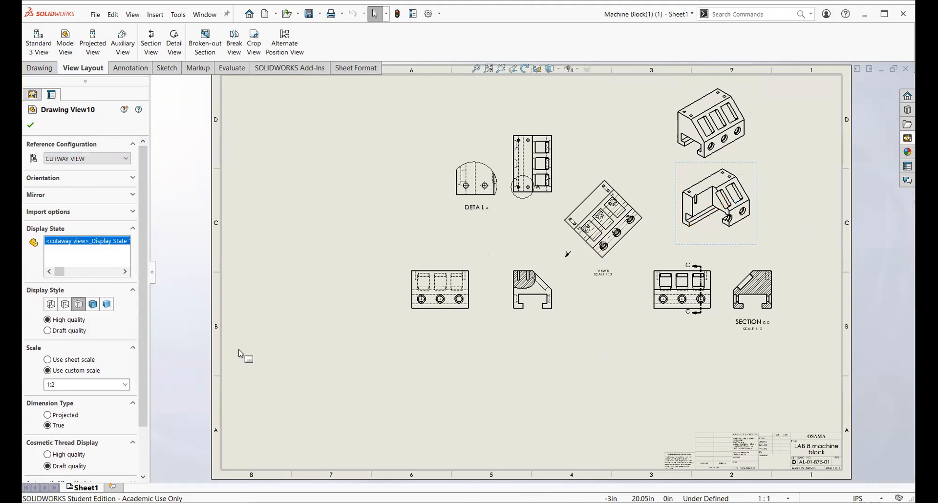
pyautogui.scroll(-2, 136, 408)
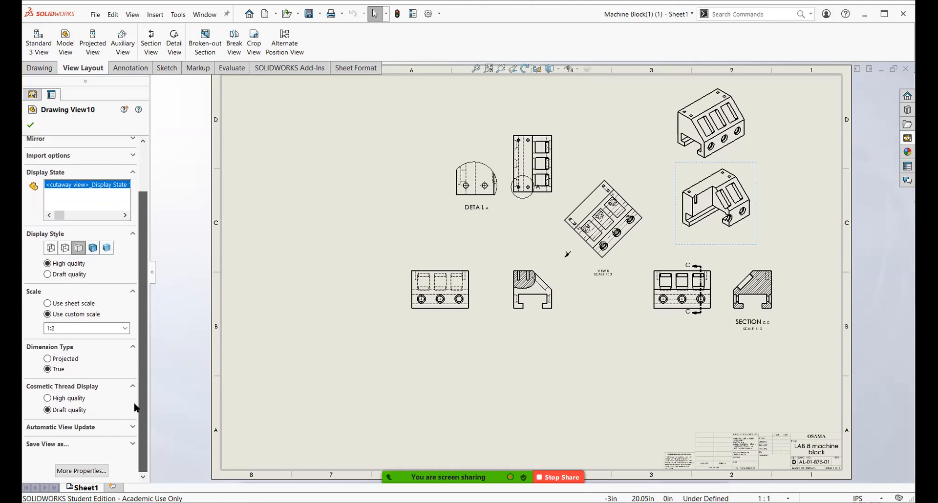
pyautogui.click(32, 123)
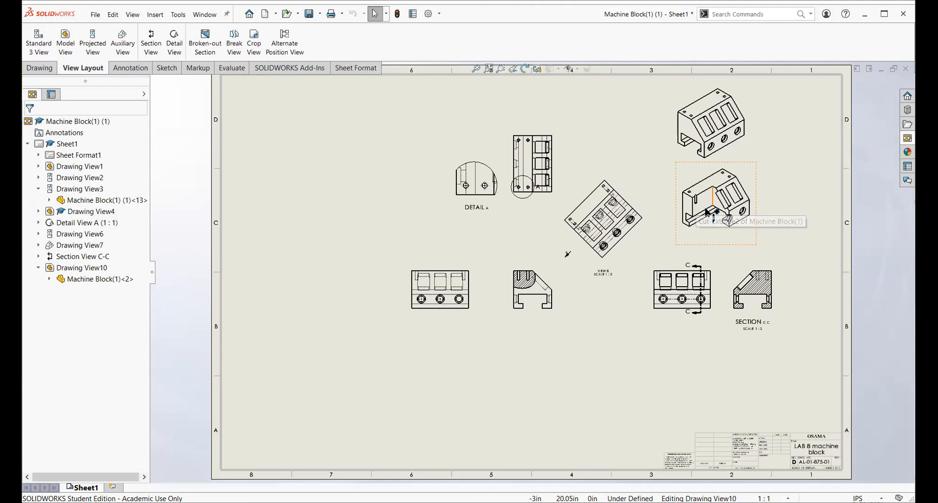
# Start an area hatch on the large cut face of the cutaway view, with pattern ANSI38 (Aluminum) at scale 1.5.
pyautogui.click(139, 70)
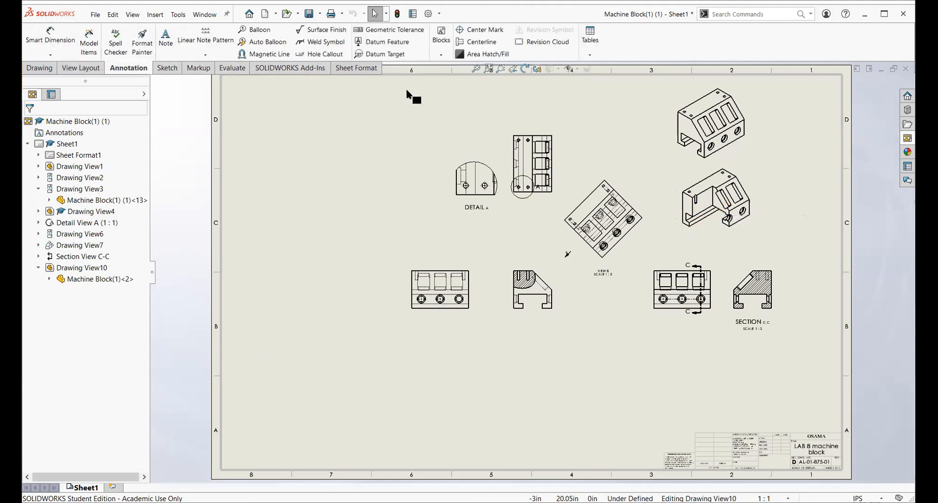
pyautogui.click(90, 71)
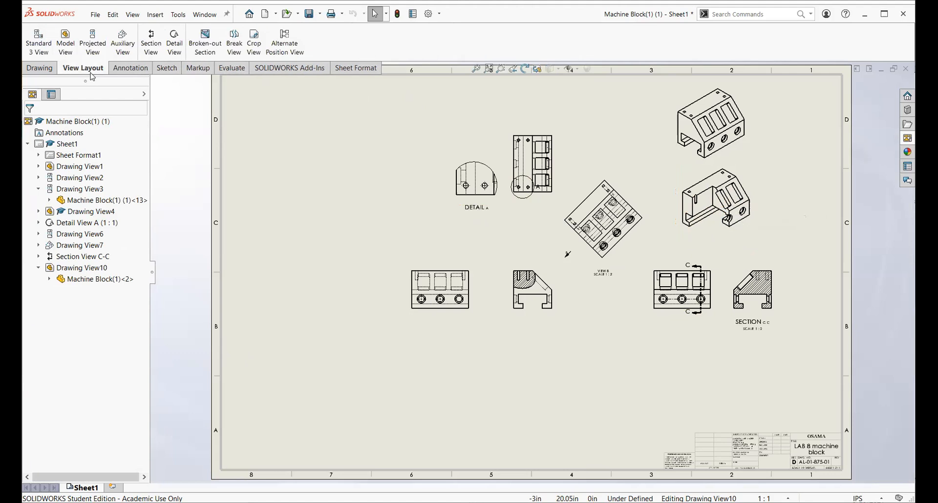
pyautogui.click(128, 69)
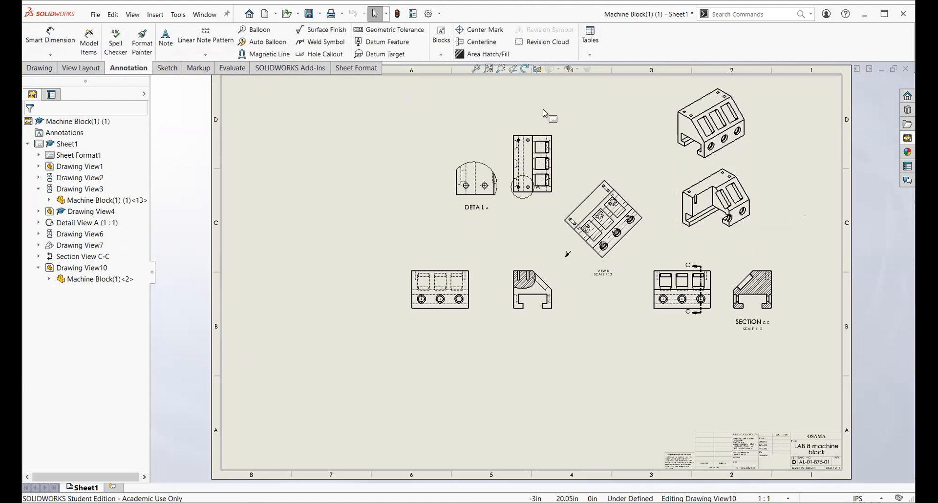
pyautogui.click(493, 54)
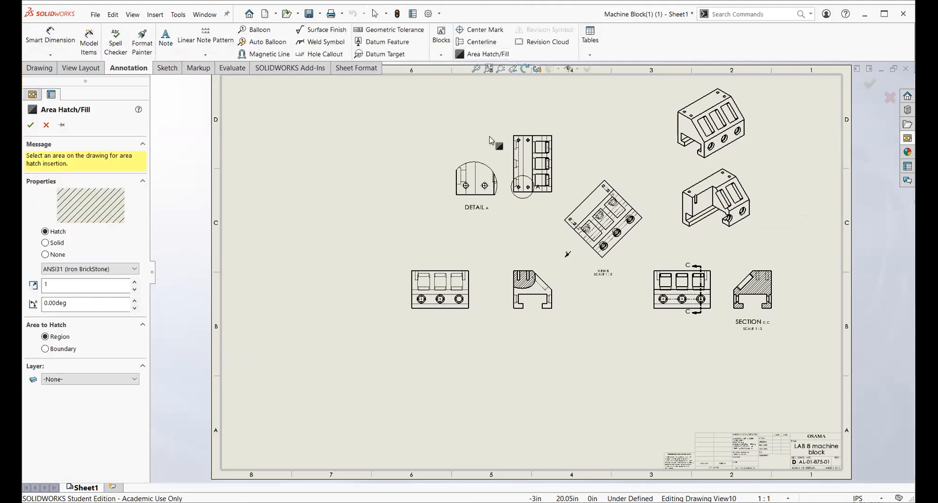
pyautogui.click(704, 201)
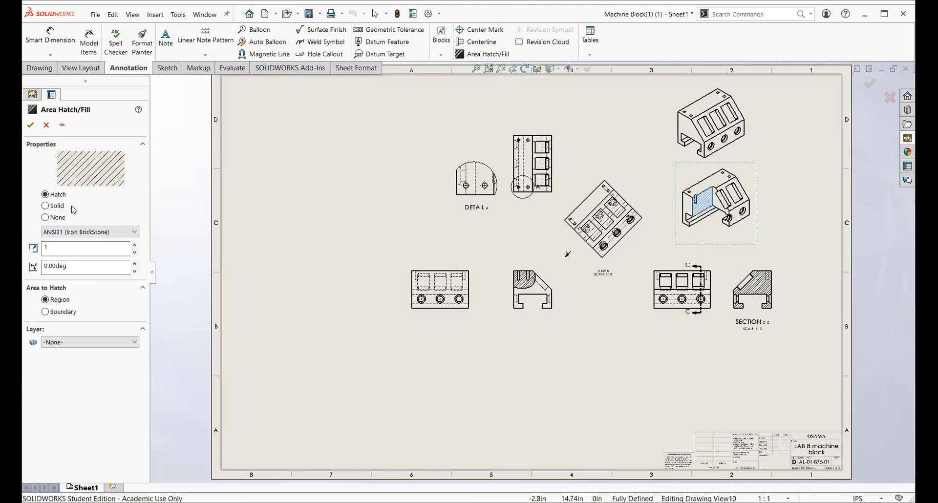
pyautogui.click(92, 234)
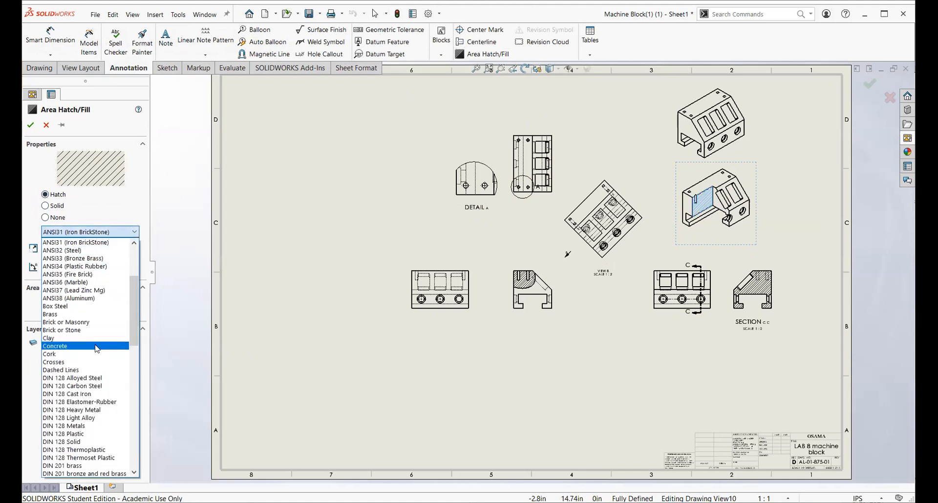
pyautogui.click(97, 298)
pyautogui.click(100, 242)
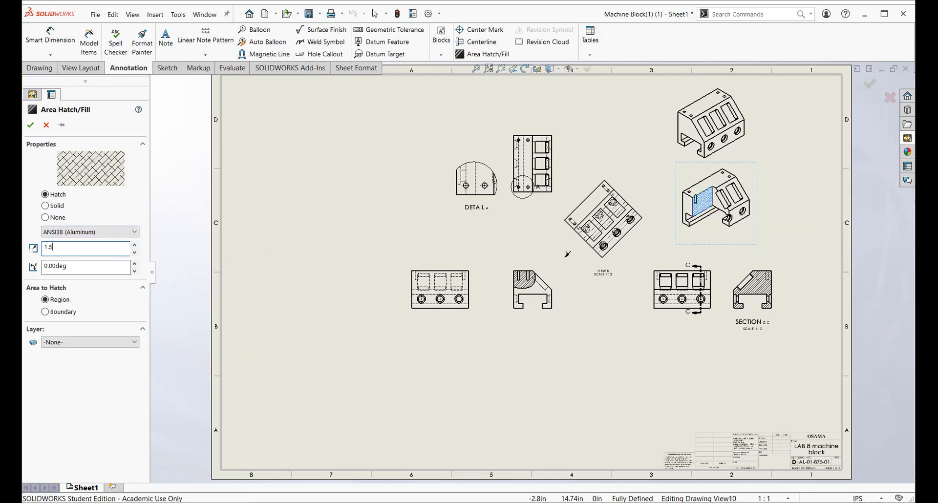
# Define the hatch area by boundary, pick three cut faces of the cutaway view and apply the hatch.
pyautogui.click(100, 288)
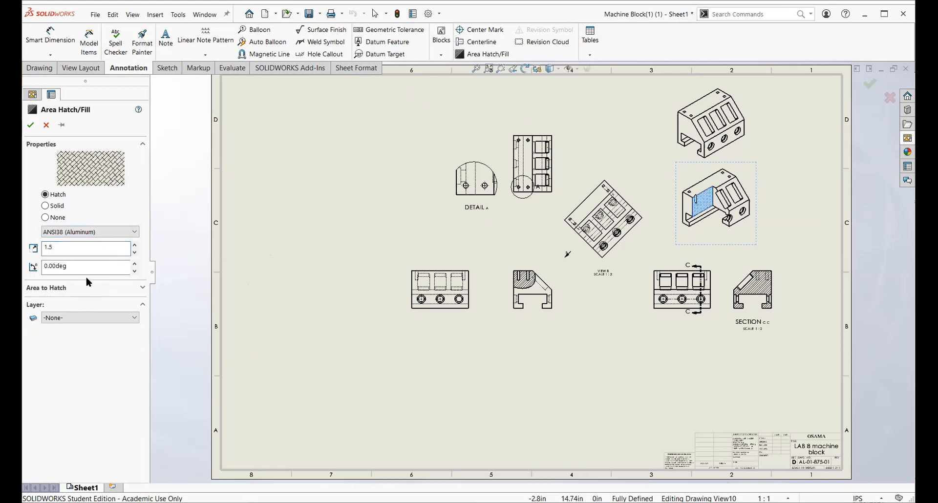
pyautogui.click(97, 290)
pyautogui.click(65, 313)
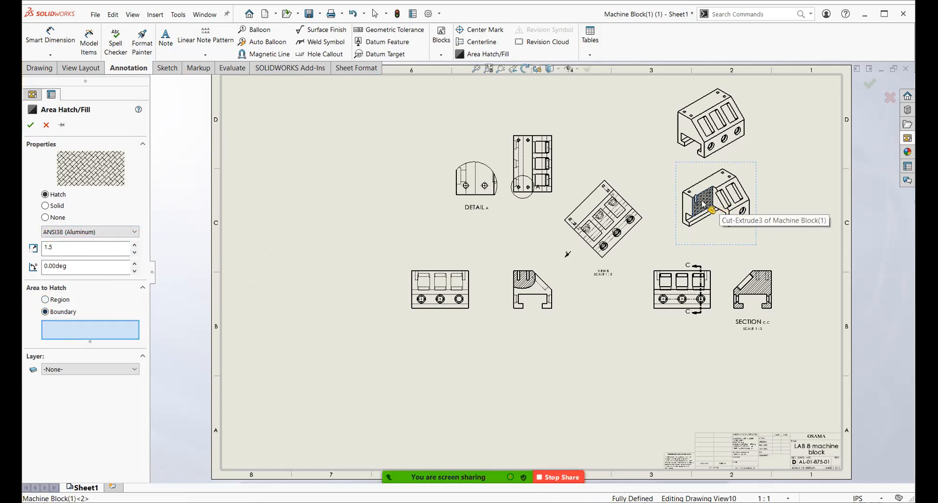
pyautogui.click(721, 209)
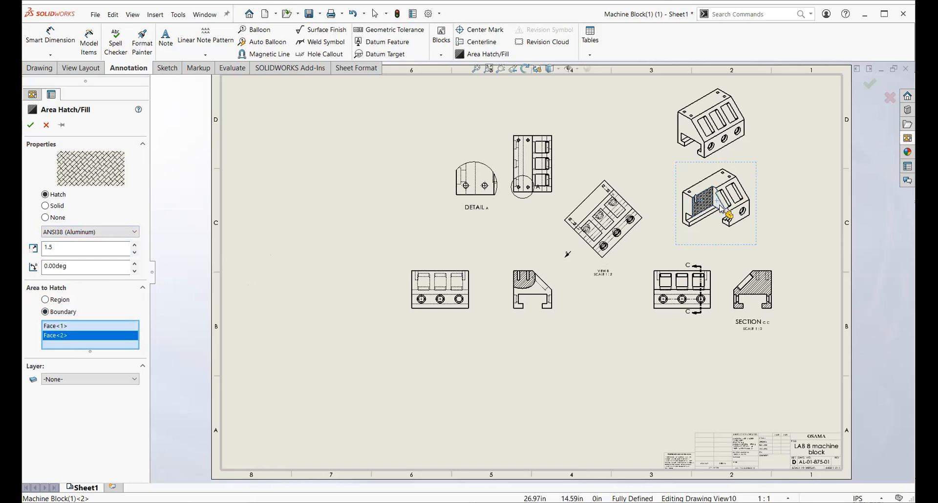
pyautogui.click(727, 226)
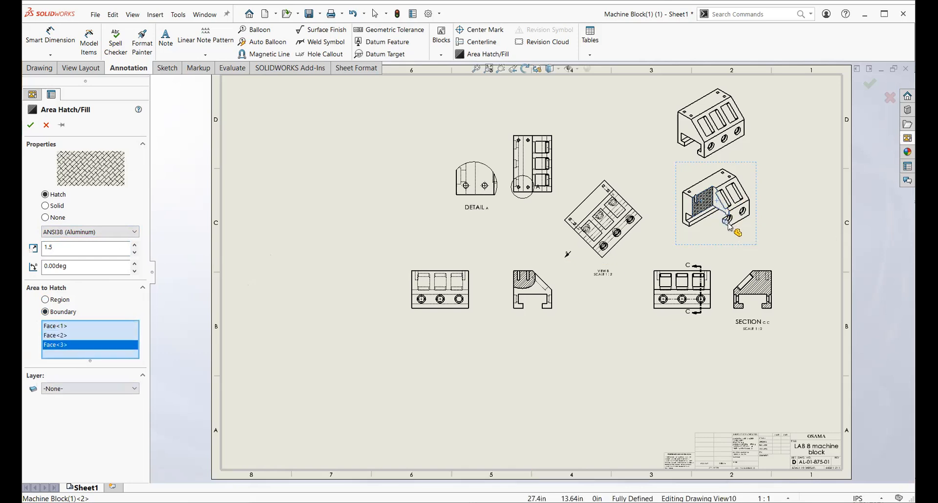
pyautogui.click(30, 125)
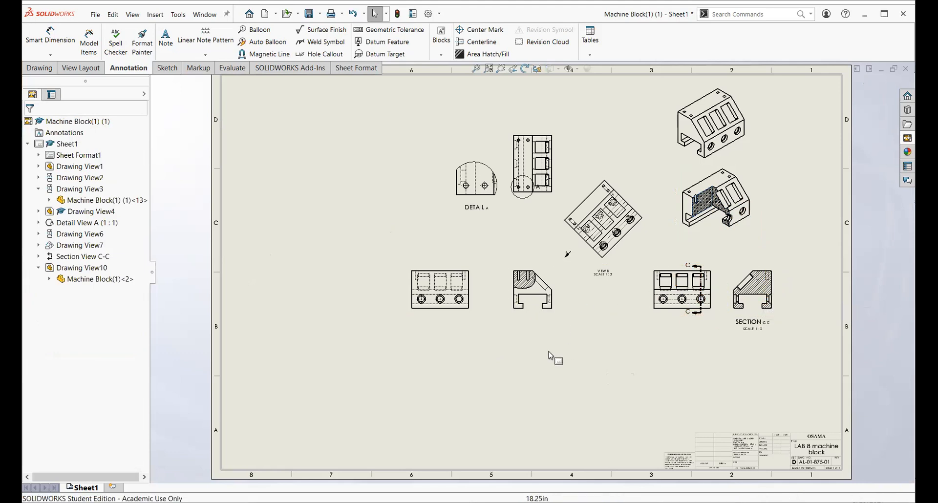
# Add an ANSI38 (Aluminum) area hatch at scale 1.5 to the large cut face of Section View C-C.
pyautogui.click(761, 291)
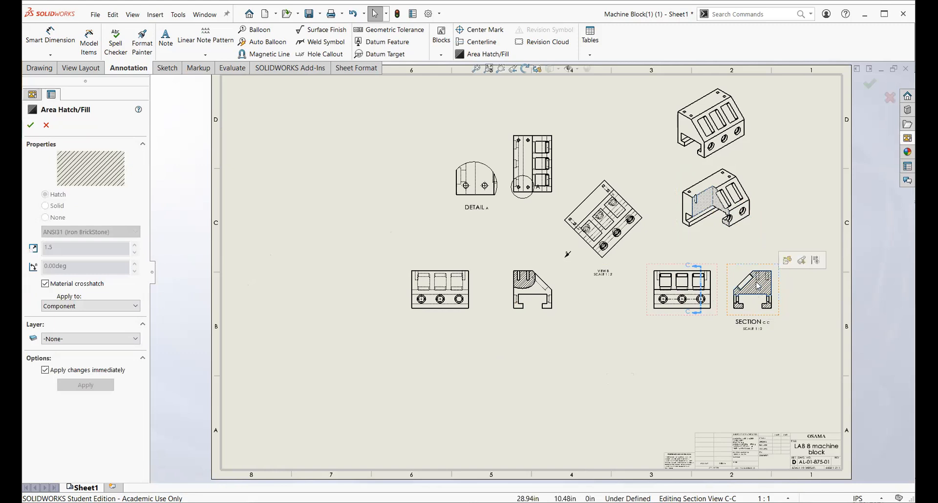
pyautogui.click(484, 54)
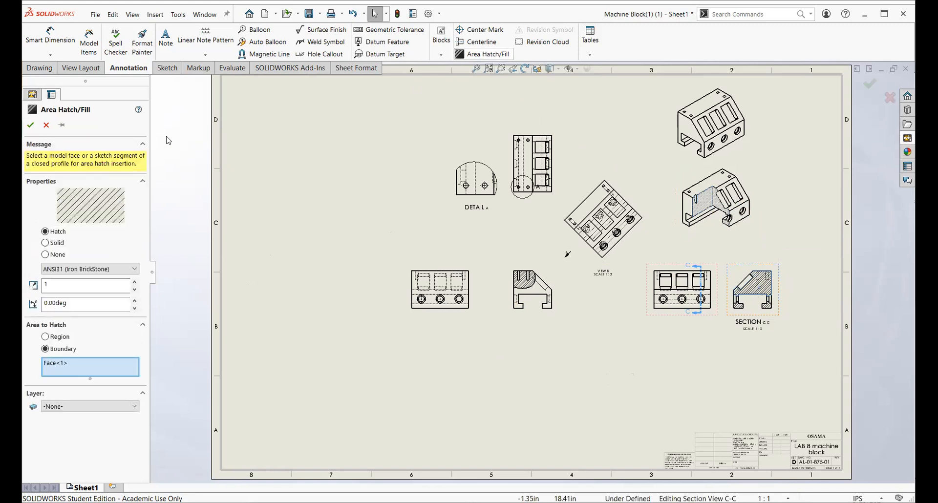
pyautogui.click(108, 268)
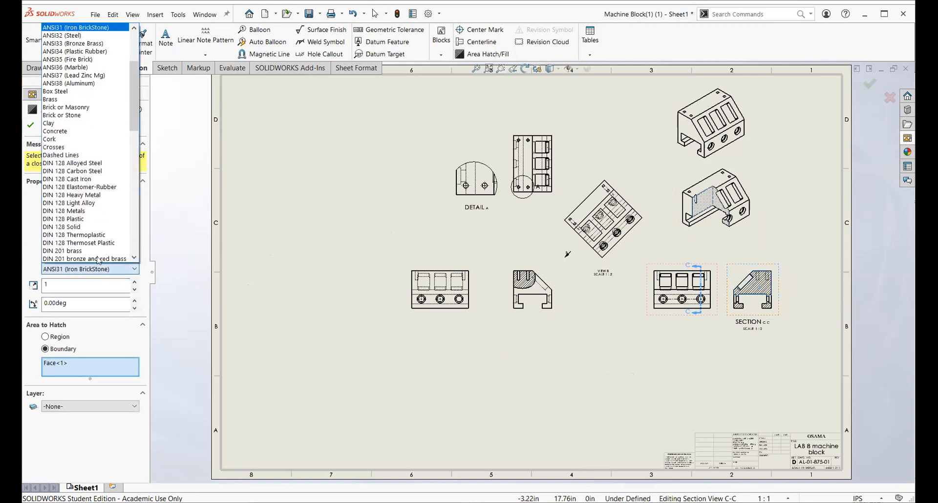
pyautogui.click(80, 83)
pyautogui.click(83, 286)
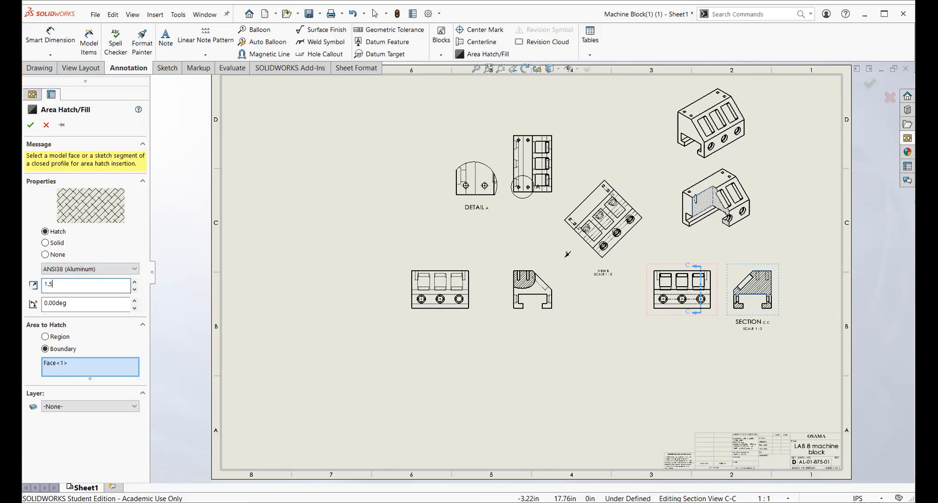
pyautogui.click(30, 125)
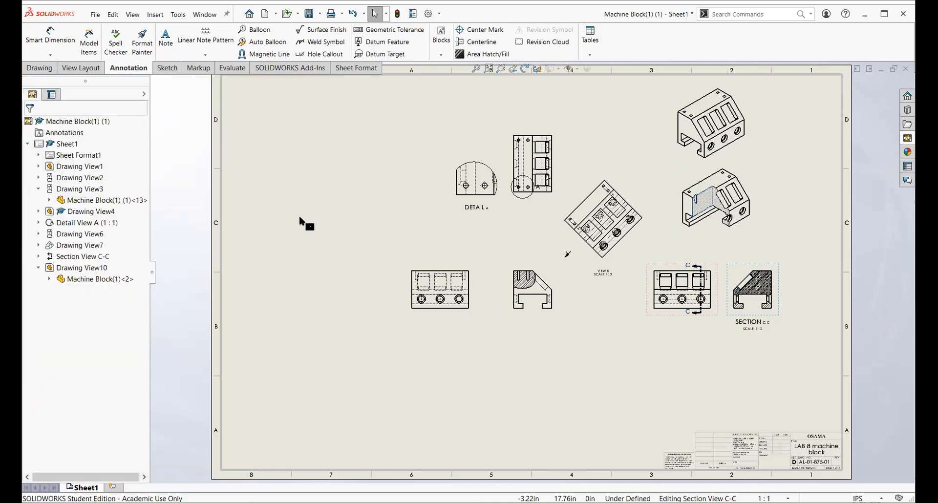
# Add an ANSI38 (Aluminum) area hatch at scale 1.5 to the broken-out cut face of the side view.
pyautogui.scroll(-2, 779, 295)
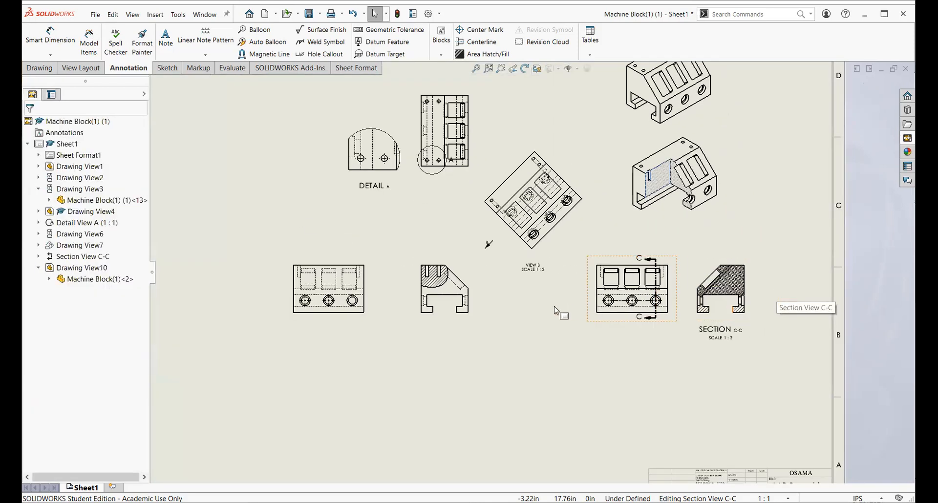
pyautogui.click(428, 289)
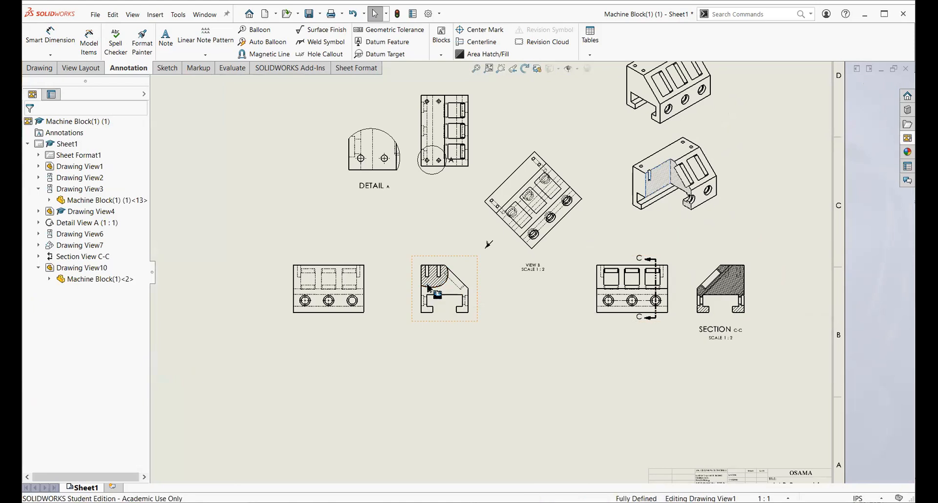
pyautogui.click(473, 54)
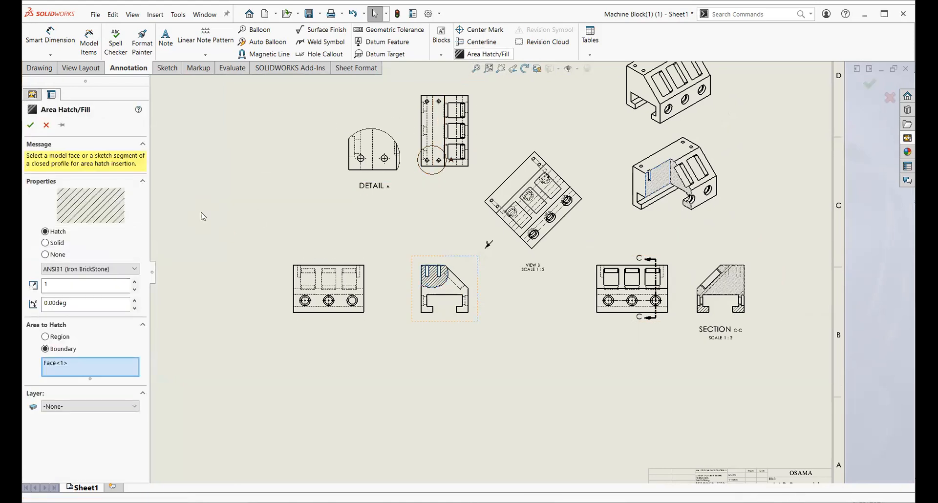
pyautogui.click(71, 271)
pyautogui.click(90, 89)
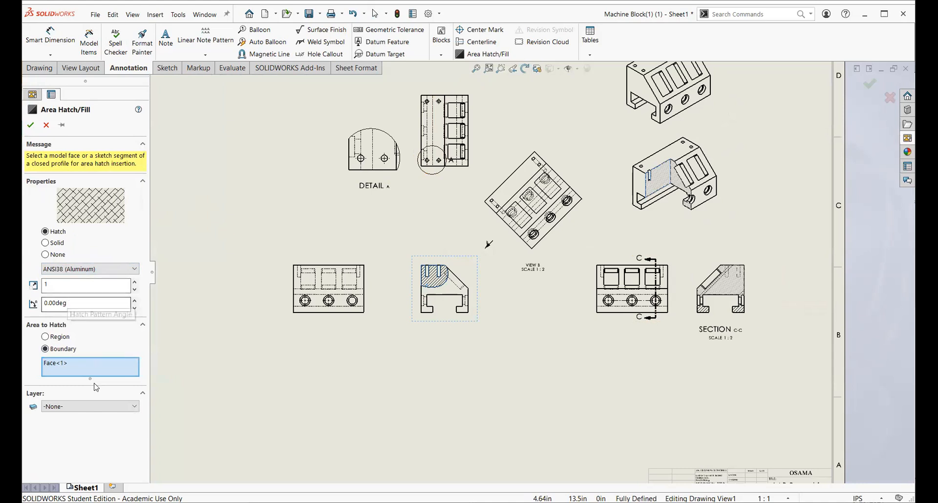
pyautogui.click(68, 284)
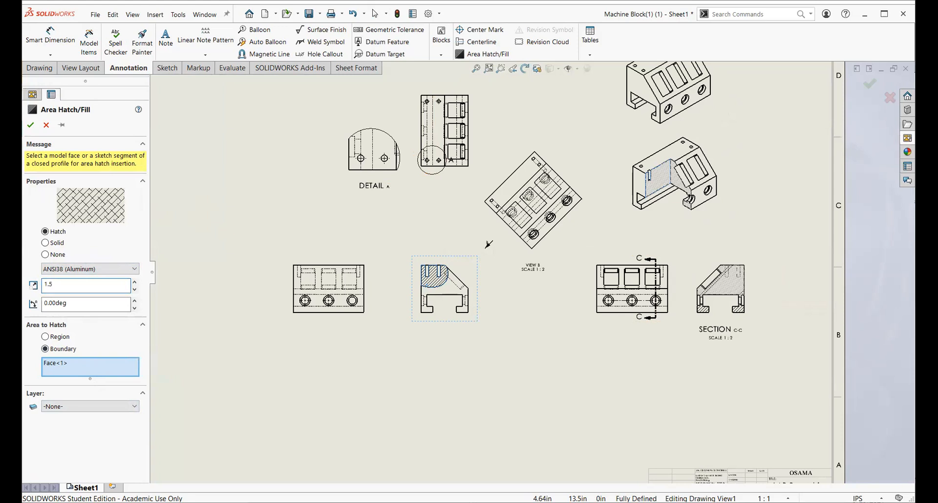
pyautogui.click(30, 126)
pyautogui.scroll(-1, 470, 219)
pyautogui.scroll(3, 515, 268)
pyautogui.scroll(-1, 461, 218)
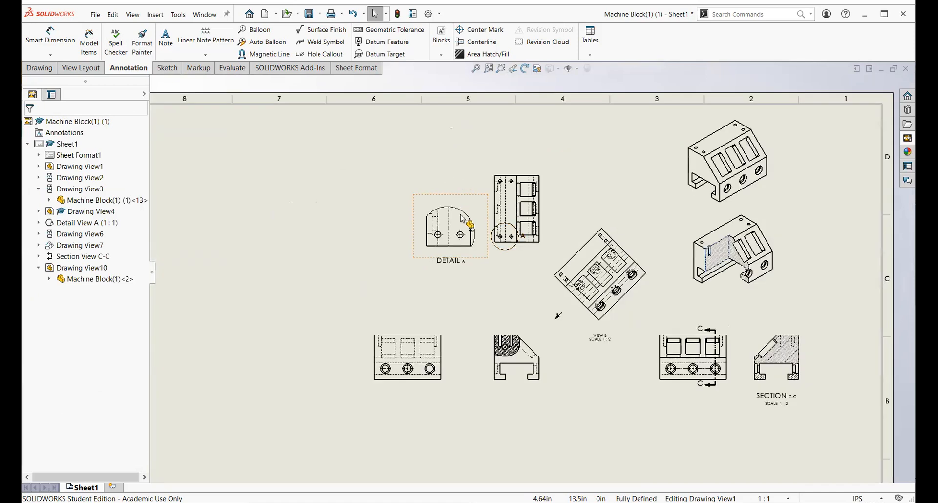
pyautogui.scroll(-1, 540, 301)
pyautogui.scroll(1, 533, 283)
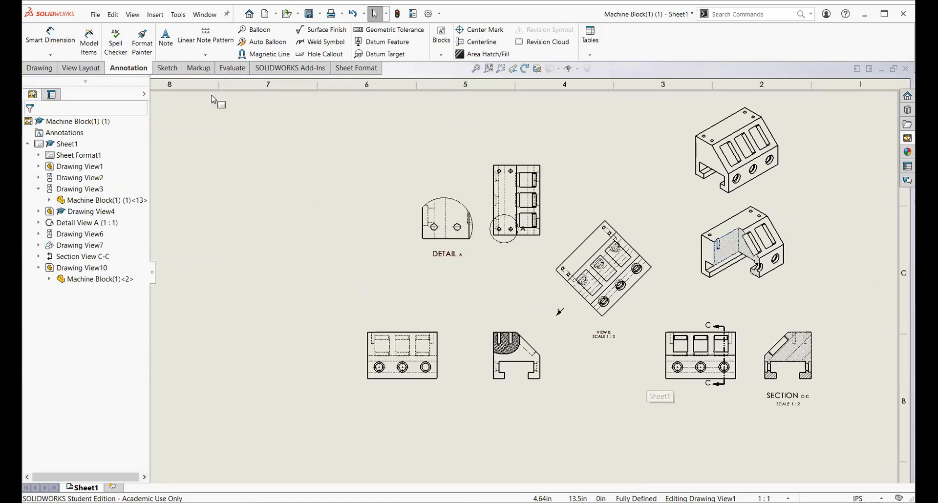
# Save the drawing as a SOLIDWORKS Drawing named Machine Block(1) (1) in the drawing folder.
pyautogui.click(95, 14)
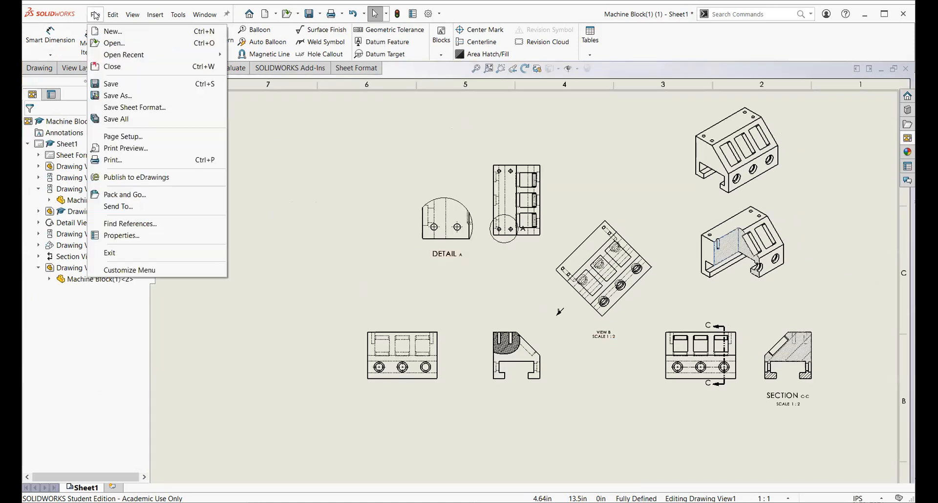
pyautogui.click(128, 96)
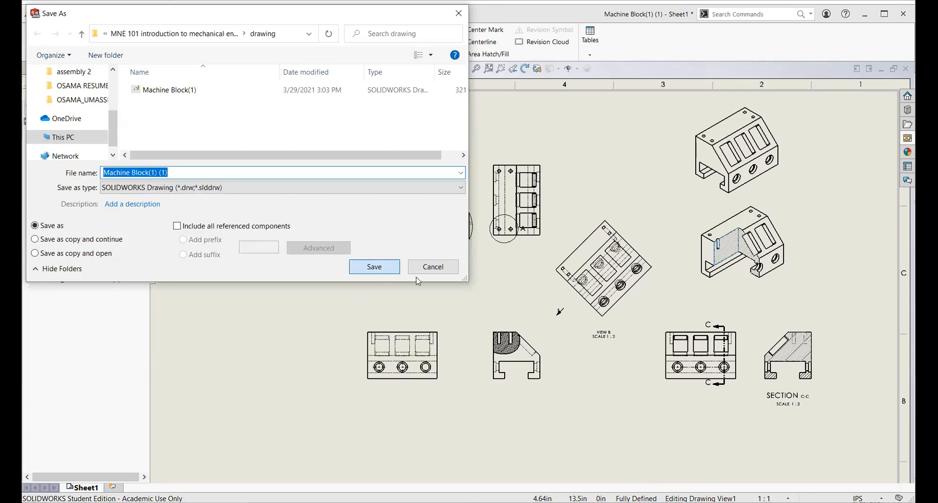
pyautogui.press('Return')
pyautogui.click(487, 263)
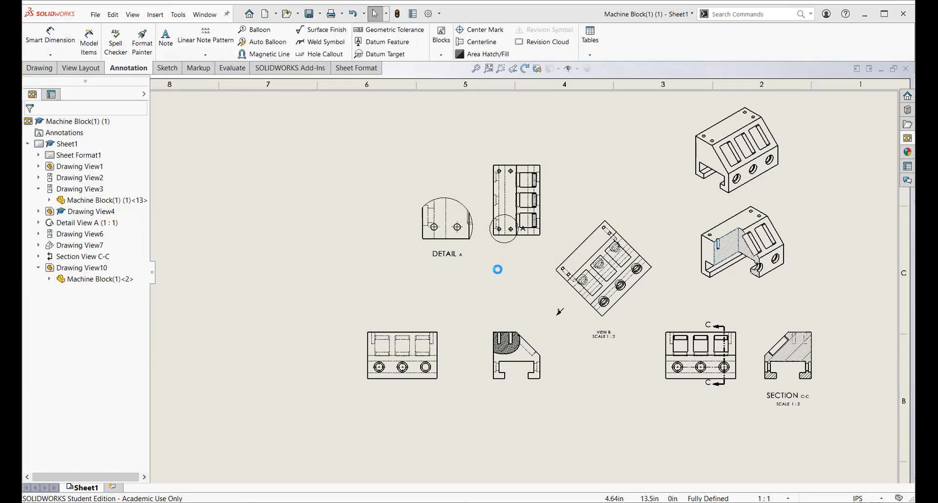